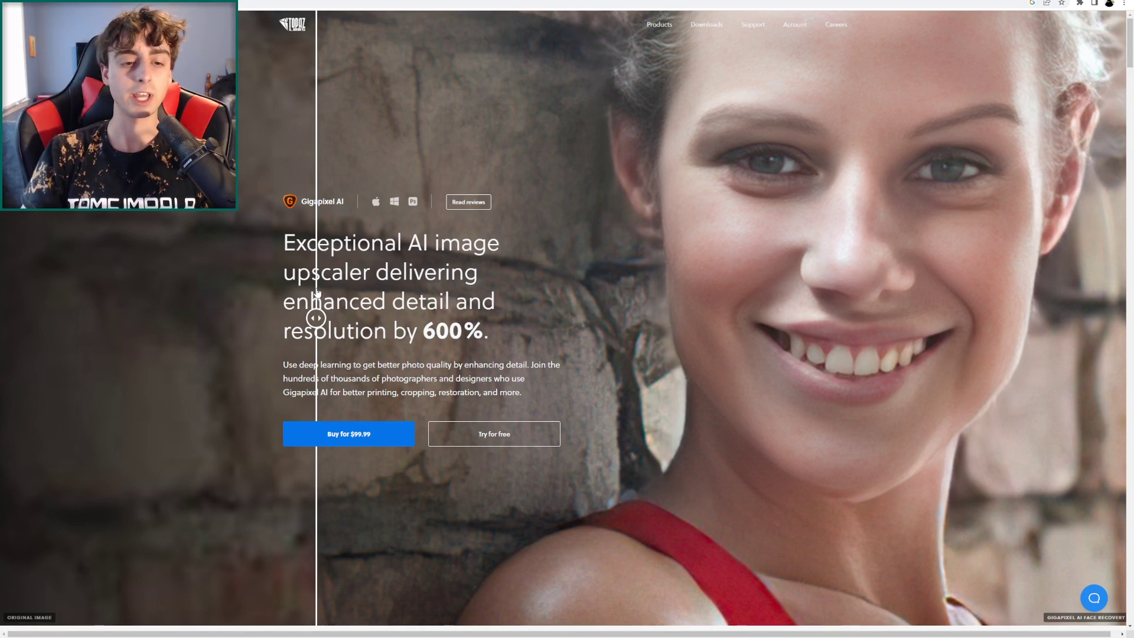
Step: Examine the before-and-after upscaling samples on the Gigapixel AI product page, from faces and mountains to animals, cityscapes and low-resolution images
{"action": "scroll", "coordinate": [524, 216], "scroll_direction": "down", "scroll_amount": 4}
{"action": "scroll", "coordinate": [510, 265], "scroll_direction": "up", "scroll_amount": 2}
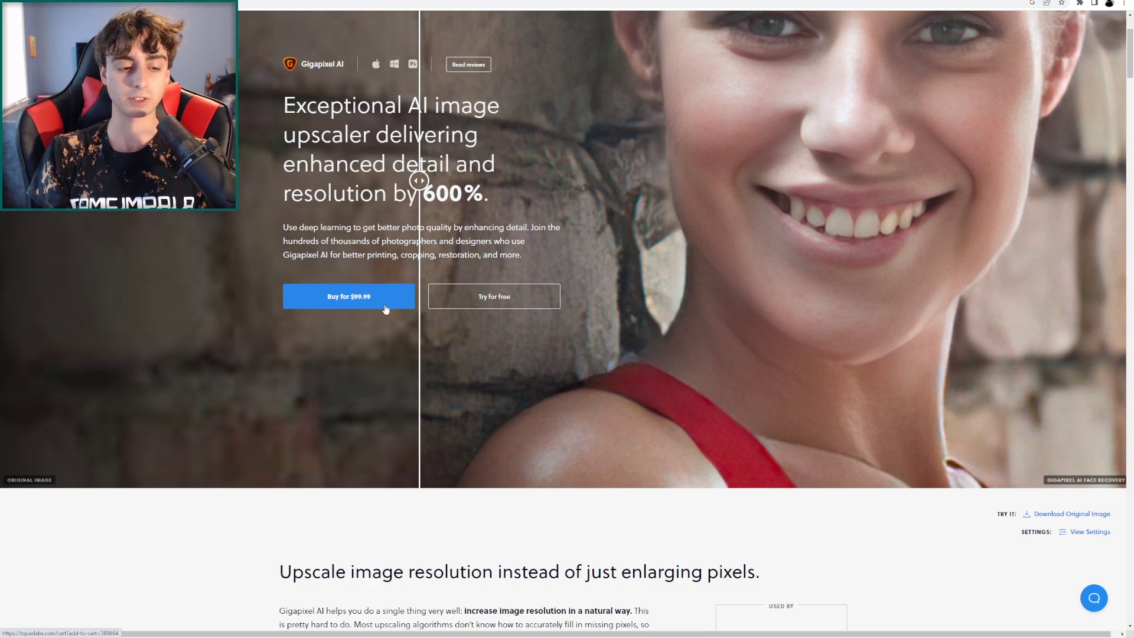
{"action": "scroll", "coordinate": [385, 309], "scroll_direction": "down", "scroll_amount": 8}
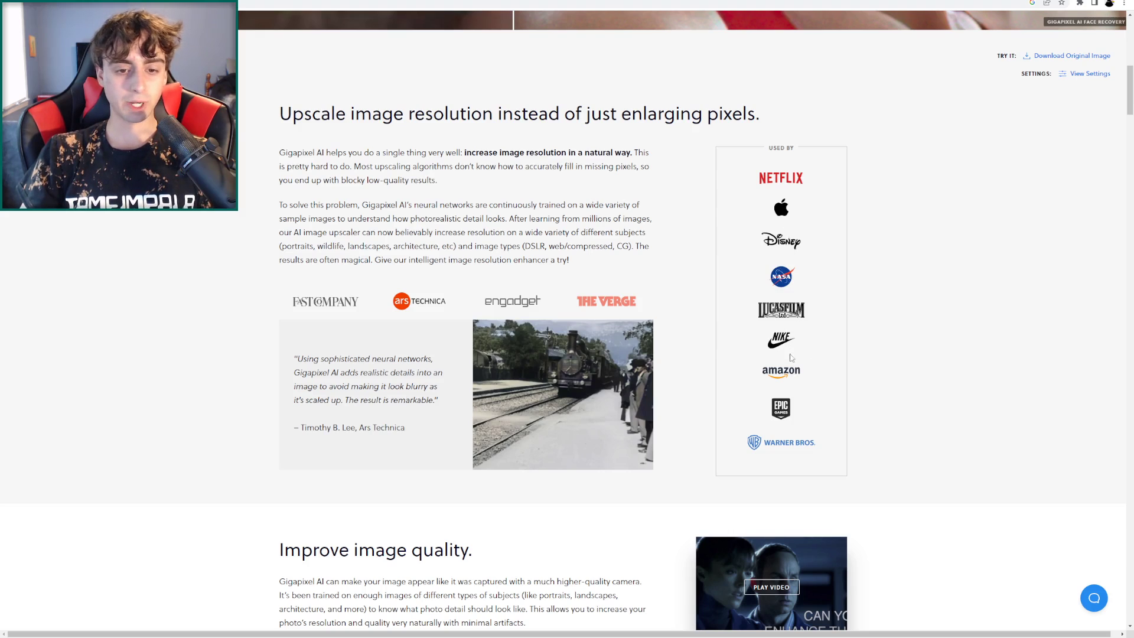
{"action": "scroll", "coordinate": [413, 268], "scroll_direction": "down", "scroll_amount": 6}
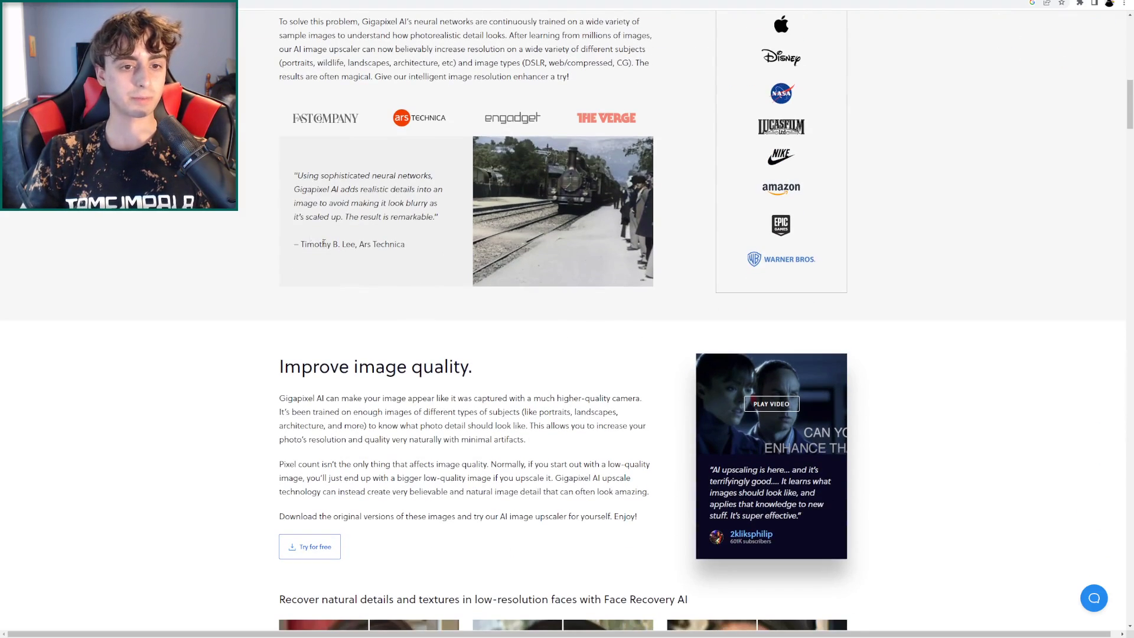
{"action": "scroll", "coordinate": [412, 267], "scroll_direction": "down", "scroll_amount": 2}
{"action": "scroll", "coordinate": [511, 359], "scroll_direction": "down", "scroll_amount": 8}
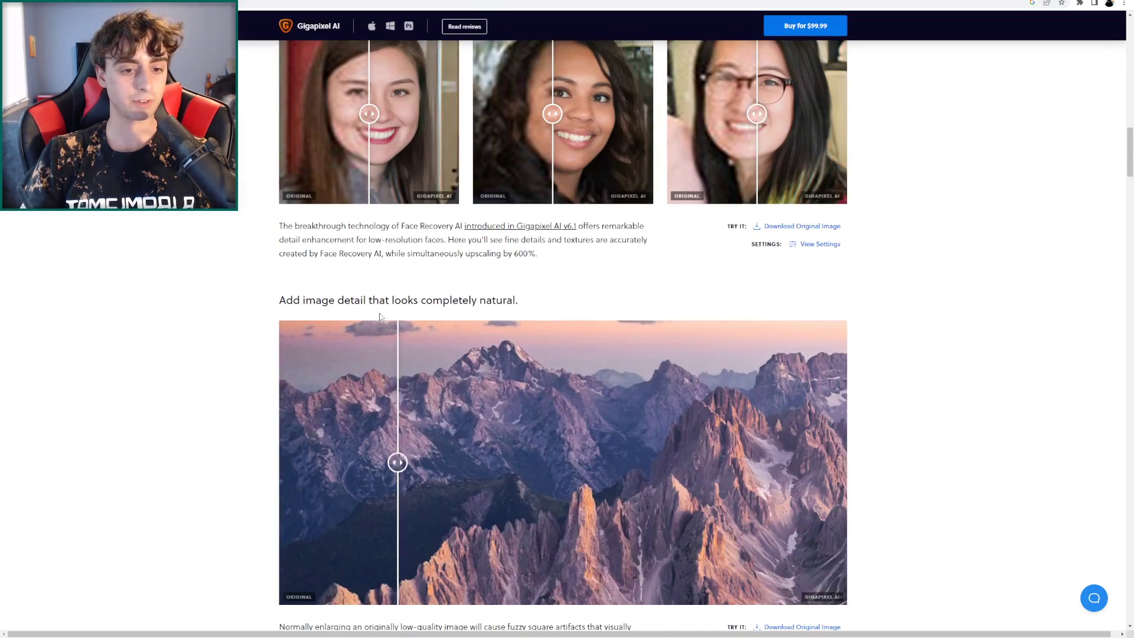
{"action": "scroll", "coordinate": [511, 359], "scroll_direction": "down", "scroll_amount": 3}
{"action": "scroll", "coordinate": [634, 348], "scroll_direction": "down", "scroll_amount": 3}
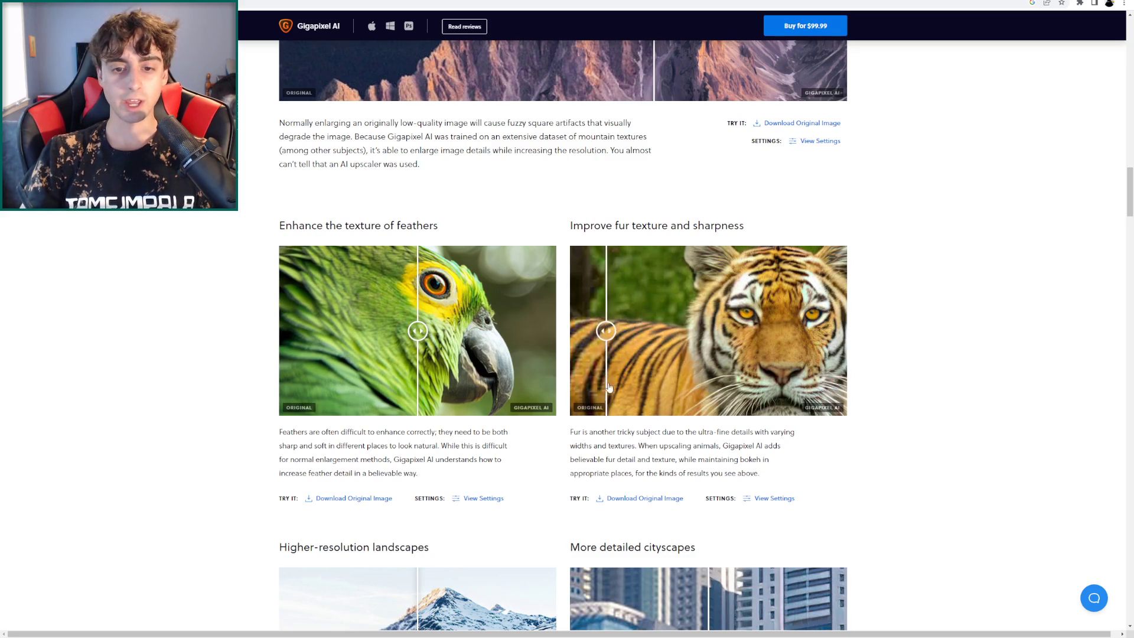
{"action": "scroll", "coordinate": [650, 354], "scroll_direction": "down", "scroll_amount": 5}
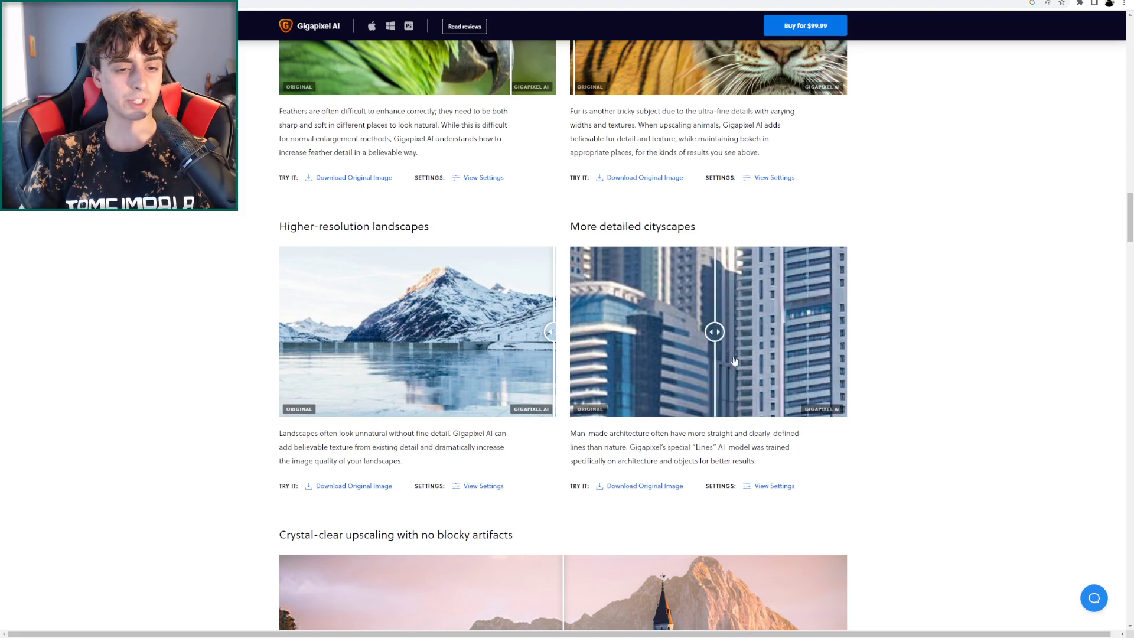
{"action": "scroll", "coordinate": [815, 365], "scroll_direction": "down", "scroll_amount": 5}
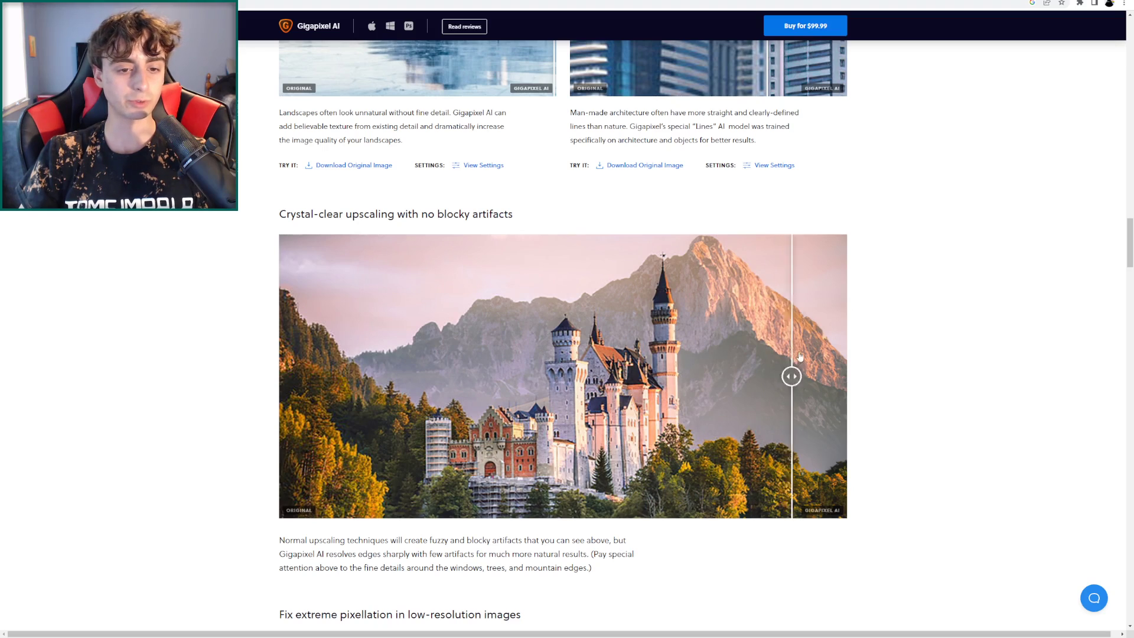
{"action": "scroll", "coordinate": [815, 358], "scroll_direction": "down", "scroll_amount": 5}
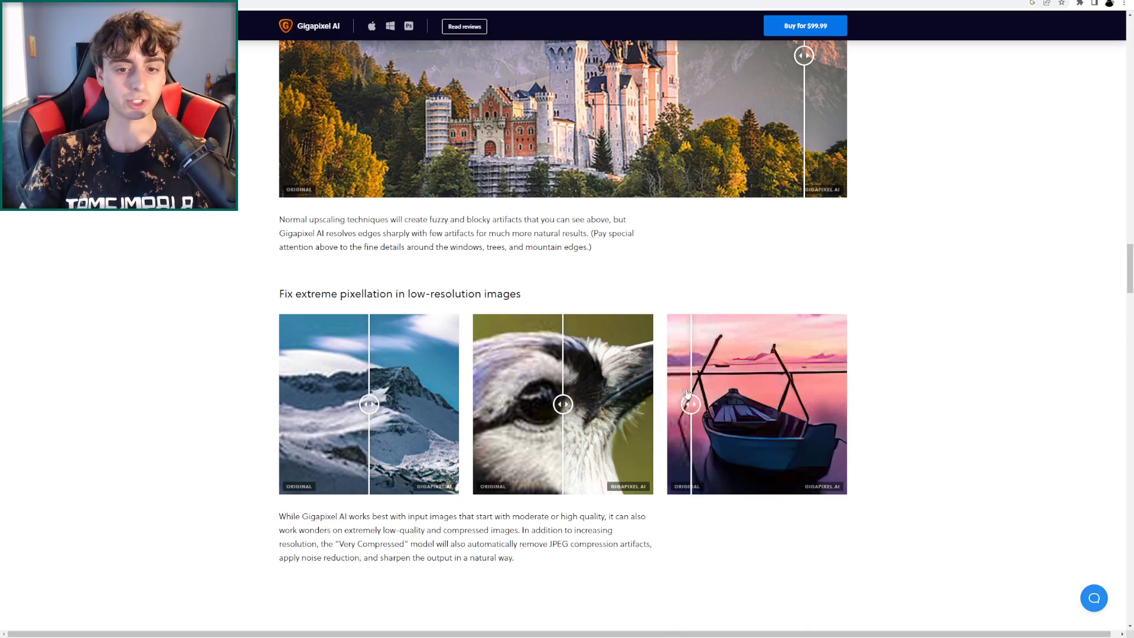
Step: Review the rest of the Gigapixel AI page, including better prints, game and footage remastering examples, and the purchase options
{"action": "scroll", "coordinate": [260, 377], "scroll_direction": "down", "scroll_amount": 9}
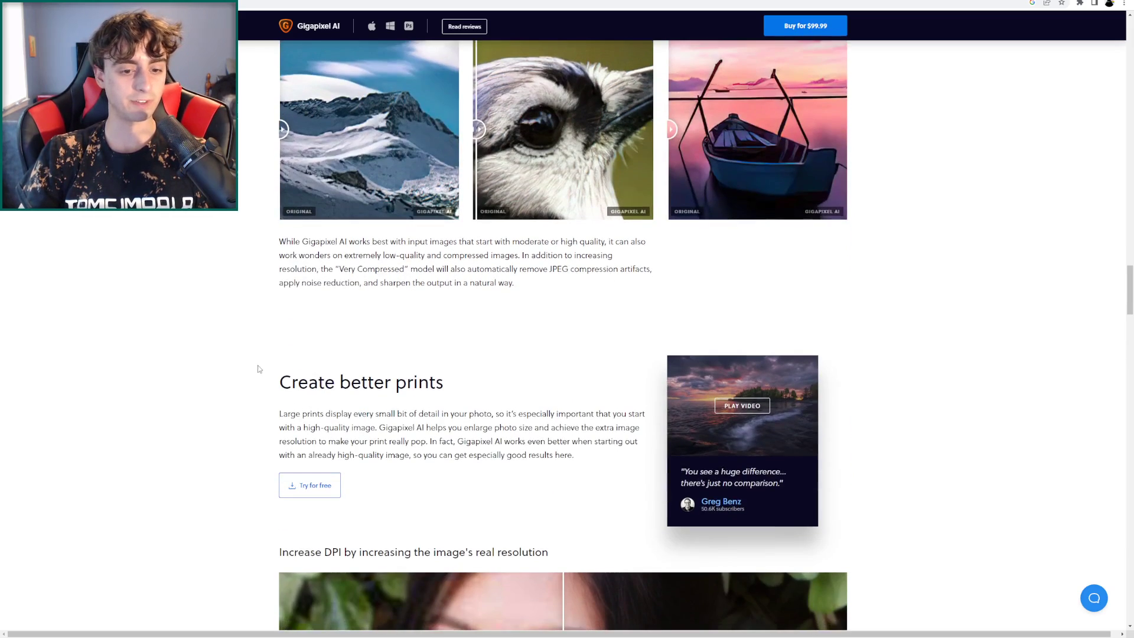
{"action": "scroll", "coordinate": [265, 362], "scroll_direction": "down", "scroll_amount": 10}
{"action": "scroll", "coordinate": [752, 305], "scroll_direction": "down", "scroll_amount": 2}
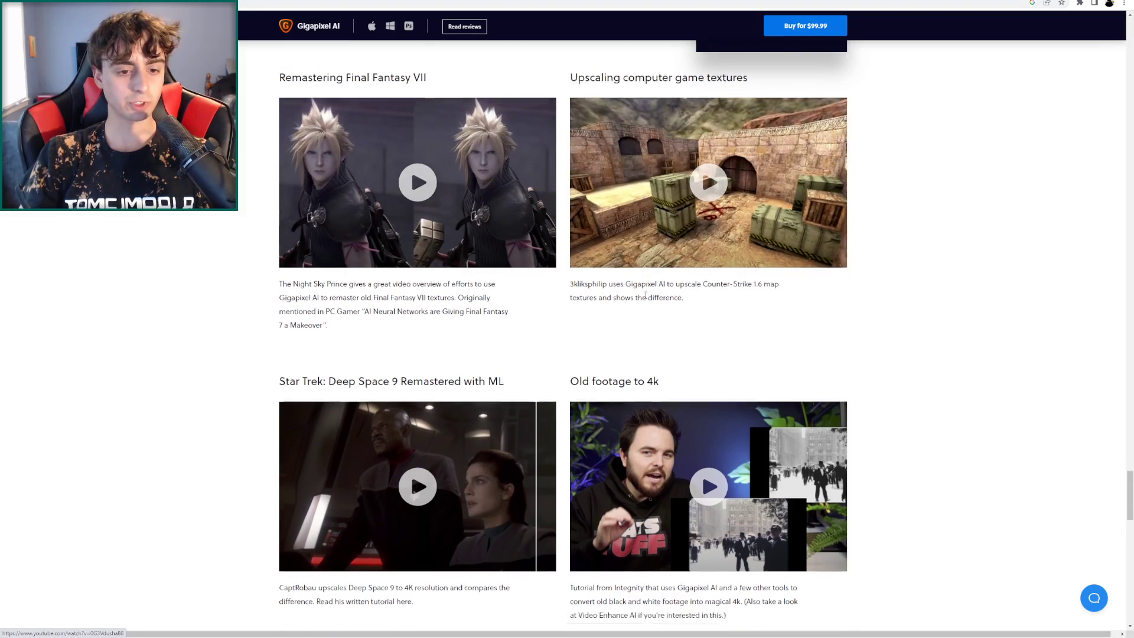
{"action": "scroll", "coordinate": [752, 305], "scroll_direction": "up", "scroll_amount": 3}
{"action": "scroll", "coordinate": [750, 303], "scroll_direction": "down", "scroll_amount": 7}
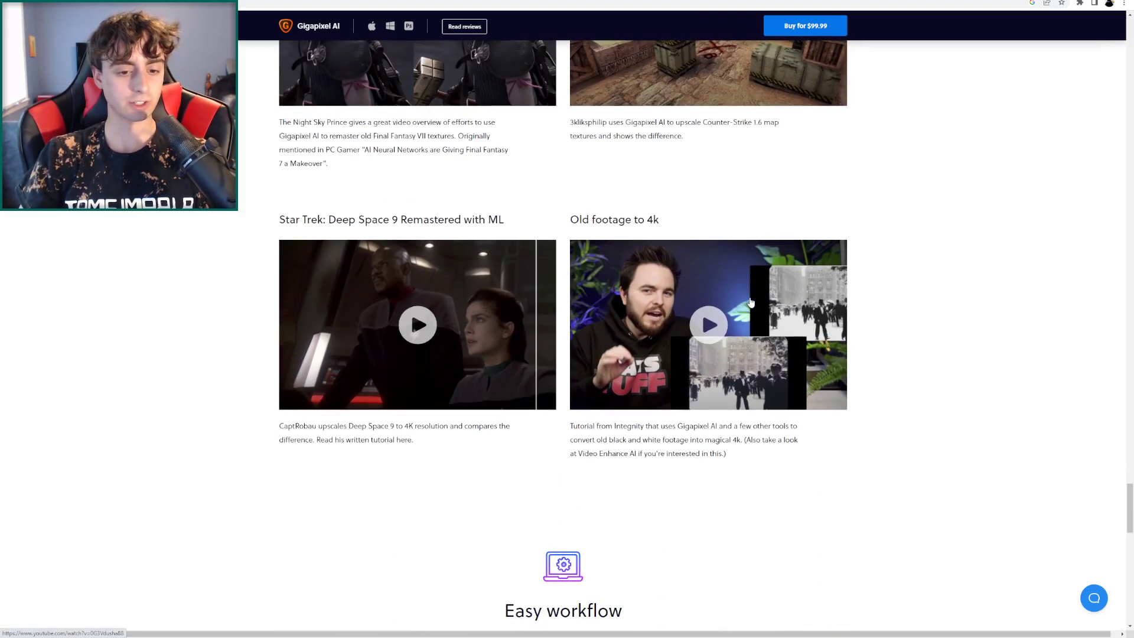
{"action": "scroll", "coordinate": [747, 298], "scroll_direction": "down", "scroll_amount": 15}
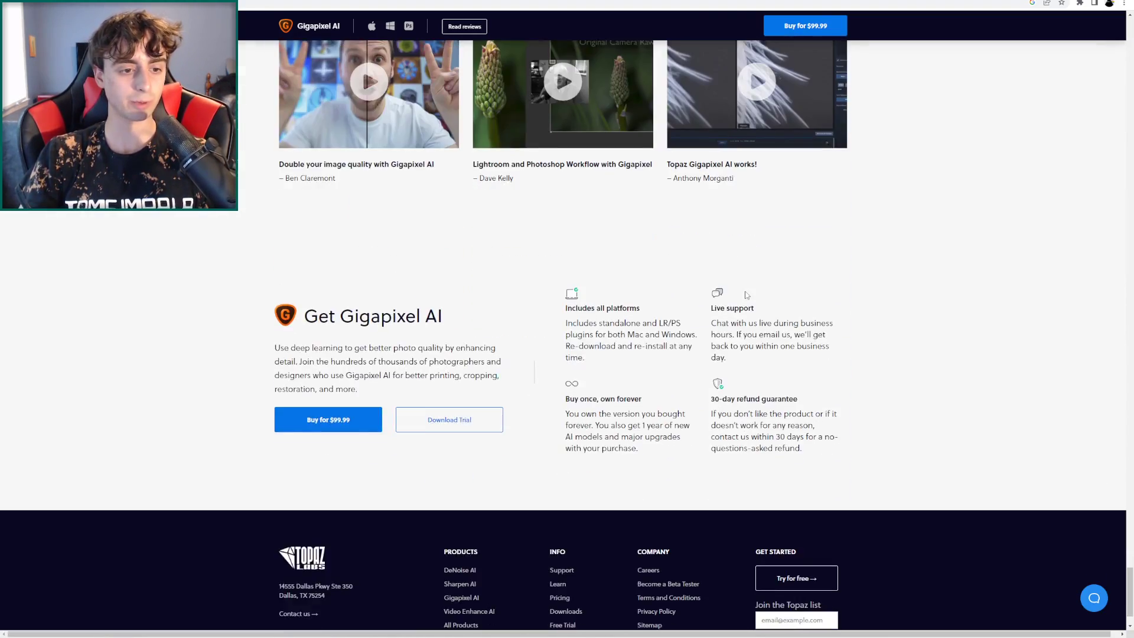
{"action": "scroll", "coordinate": [744, 294], "scroll_direction": "up", "scroll_amount": 10}
{"action": "scroll", "coordinate": [768, 277], "scroll_direction": "down", "scroll_amount": 5}
{"action": "right_click", "coordinate": [758, 261]}
{"action": "left_click", "coordinate": [1050, 204]}
{"action": "scroll", "coordinate": [924, 240], "scroll_direction": "up", "scroll_amount": 20}
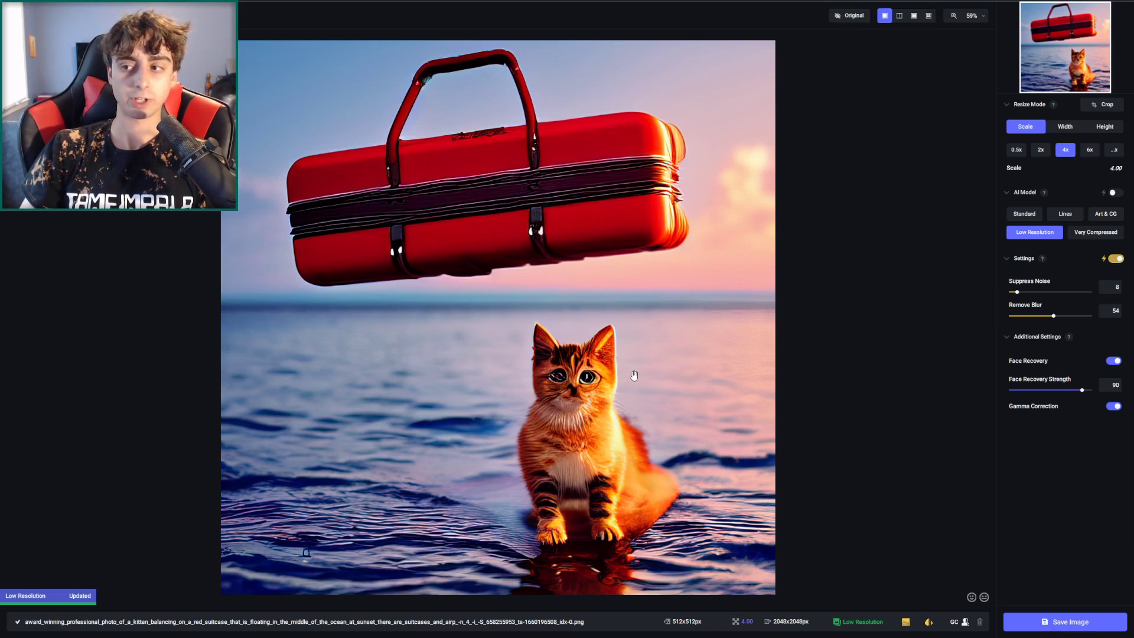
Step: Compare the original kitten image with its 4x Low Resolution upscale up close, focusing on the face, eyes and fur
{"action": "left_click", "coordinate": [754, 371]}
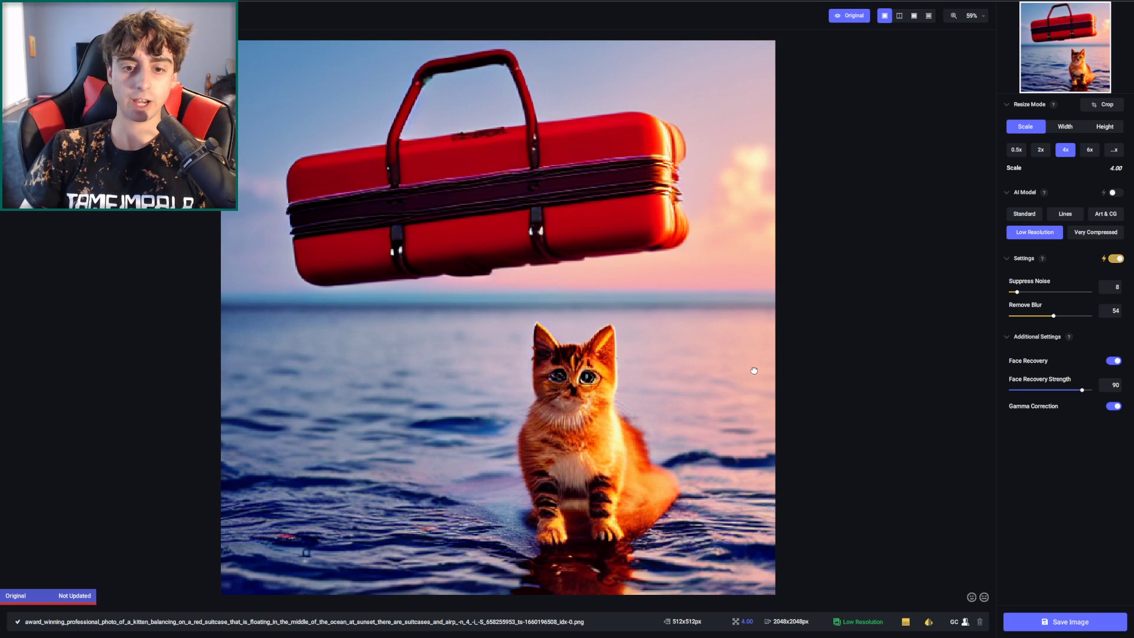
{"action": "scroll", "coordinate": [722, 384], "scroll_direction": "up", "scroll_amount": 5}
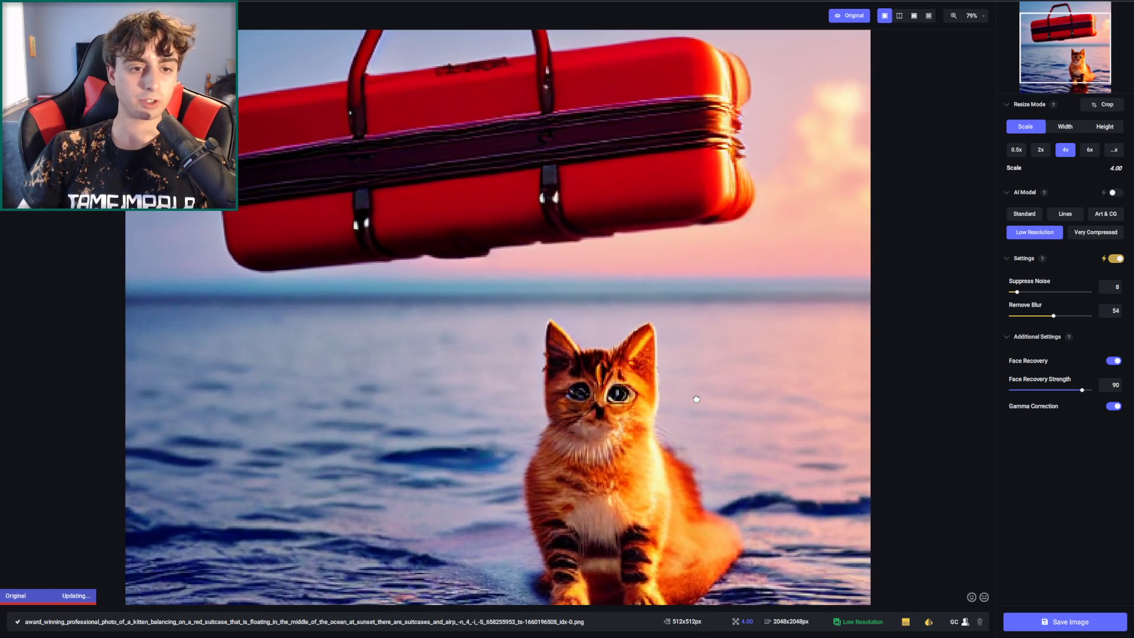
{"action": "scroll", "coordinate": [690, 400], "scroll_direction": "up", "scroll_amount": 7}
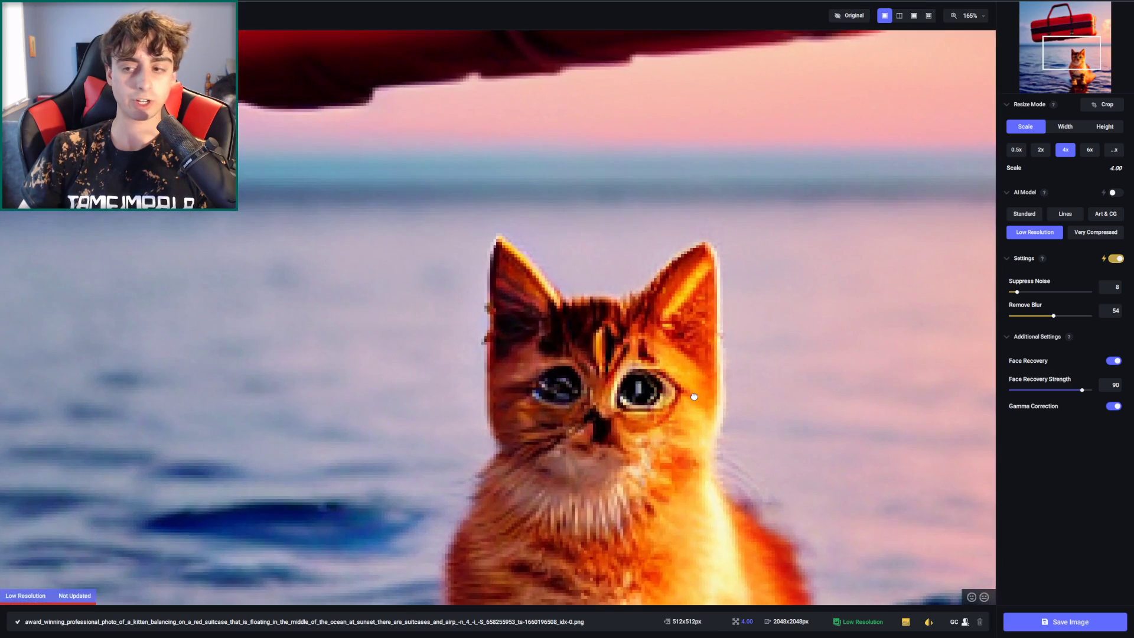
{"action": "scroll", "coordinate": [691, 397], "scroll_direction": "up", "scroll_amount": 1}
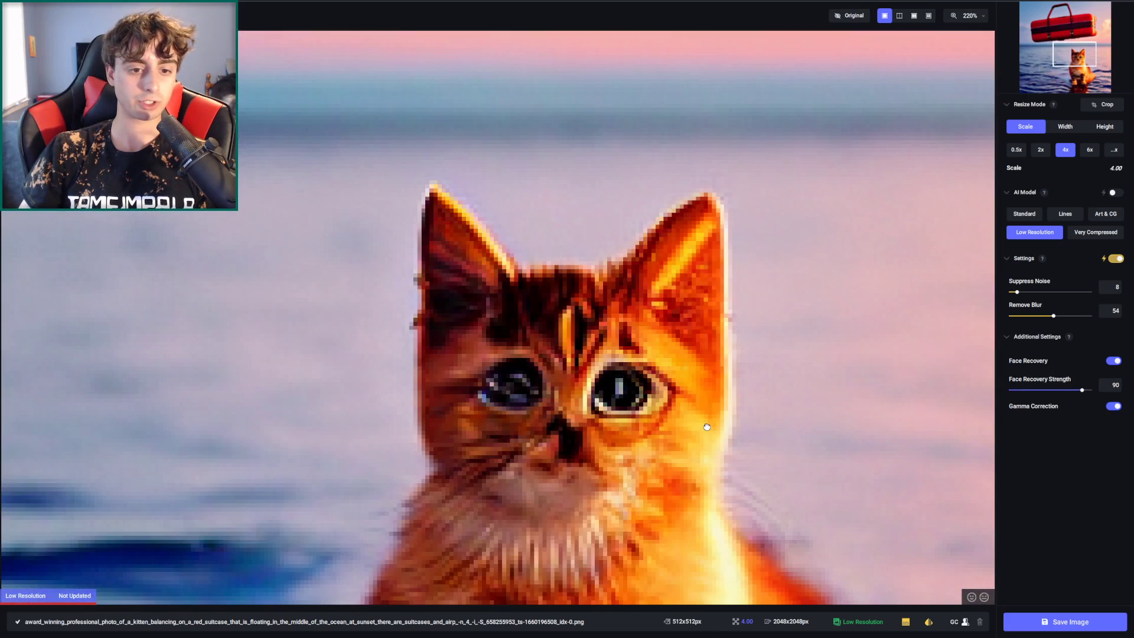
{"action": "scroll", "coordinate": [829, 396], "scroll_direction": "down", "scroll_amount": 1}
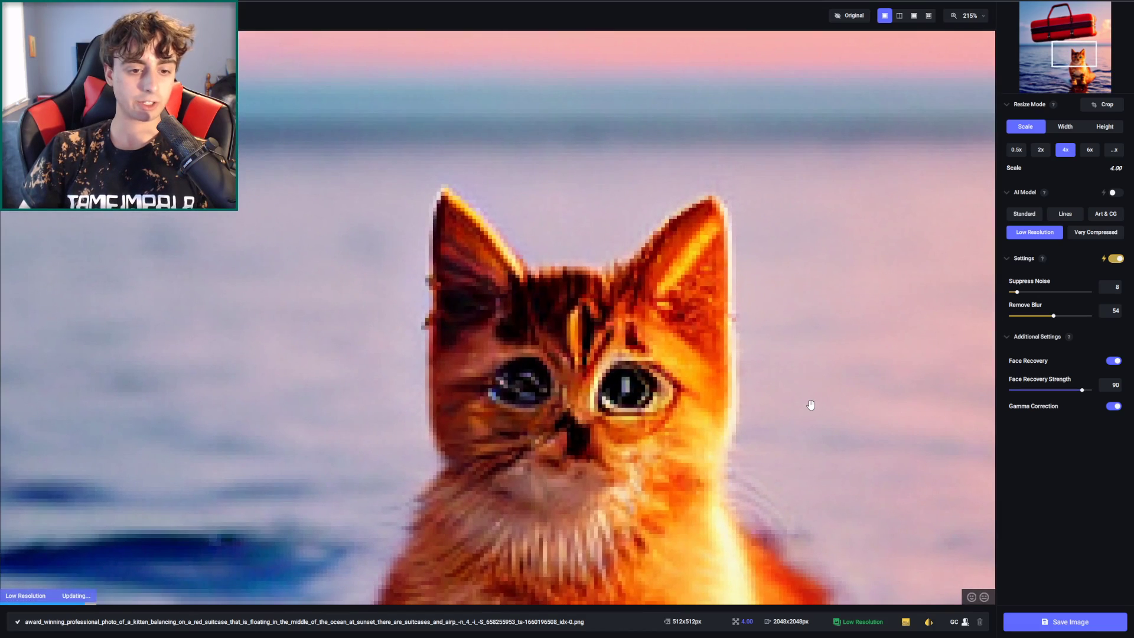
{"action": "left_click_drag", "start_coordinate": [777, 445], "coordinate": [772, 261]}
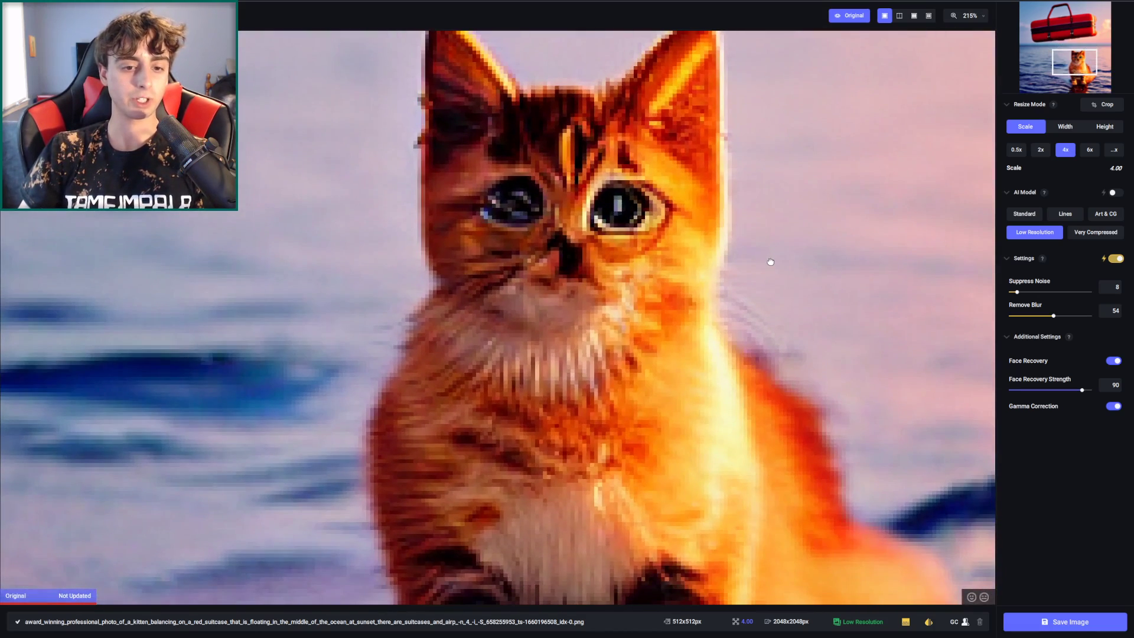
{"action": "left_click", "coordinate": [805, 314]}
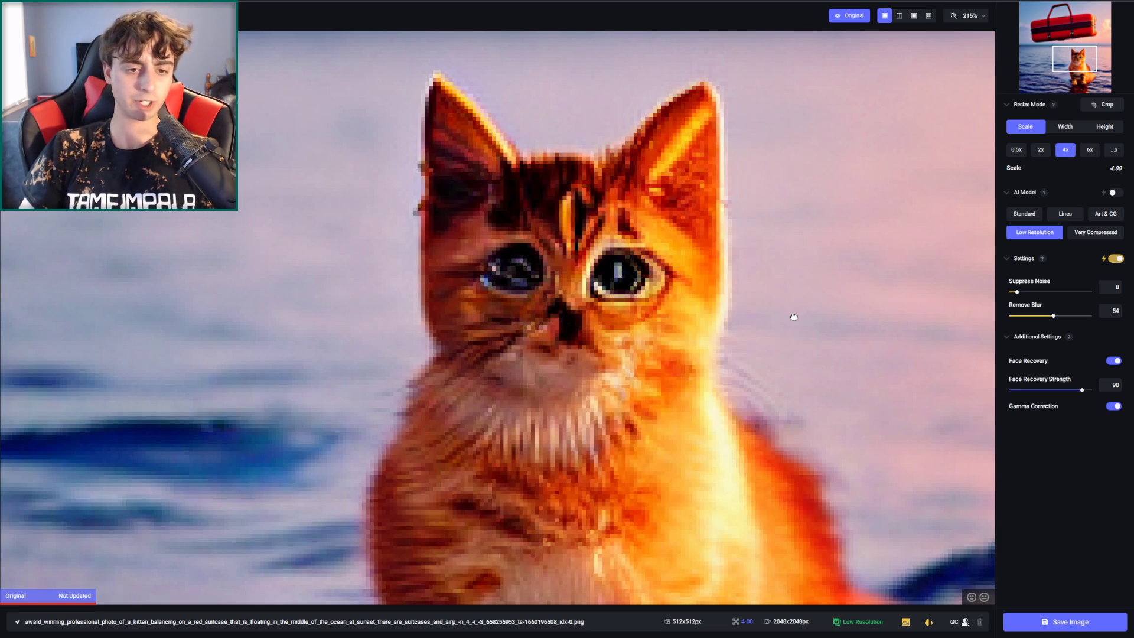
{"action": "left_click", "coordinate": [824, 315]}
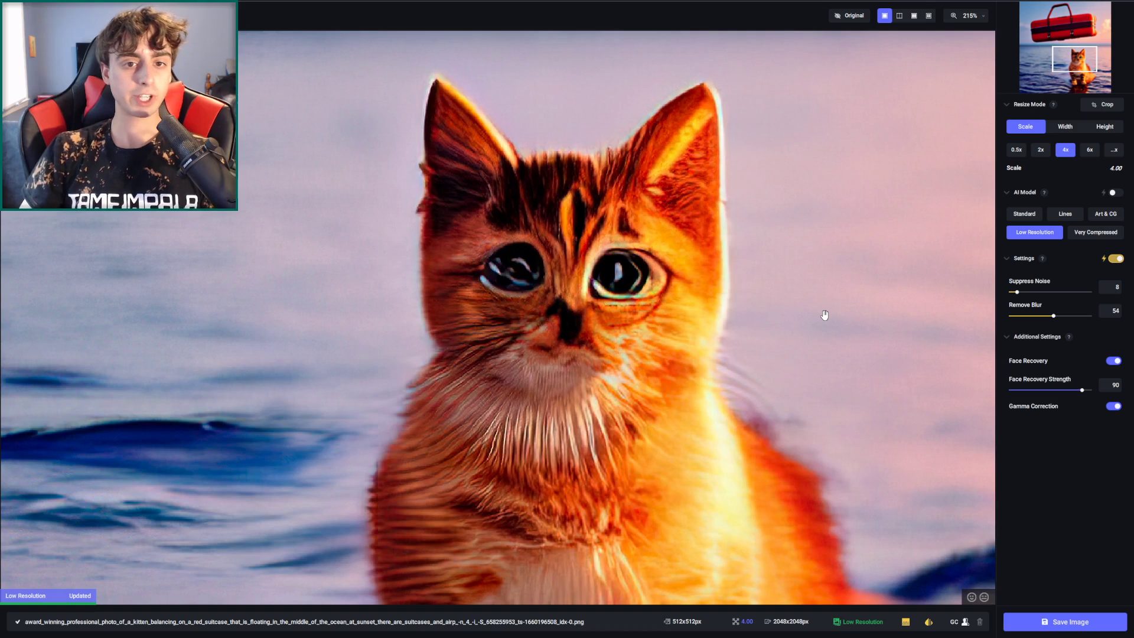
{"action": "scroll", "coordinate": [824, 315], "scroll_direction": "down", "scroll_amount": 2}
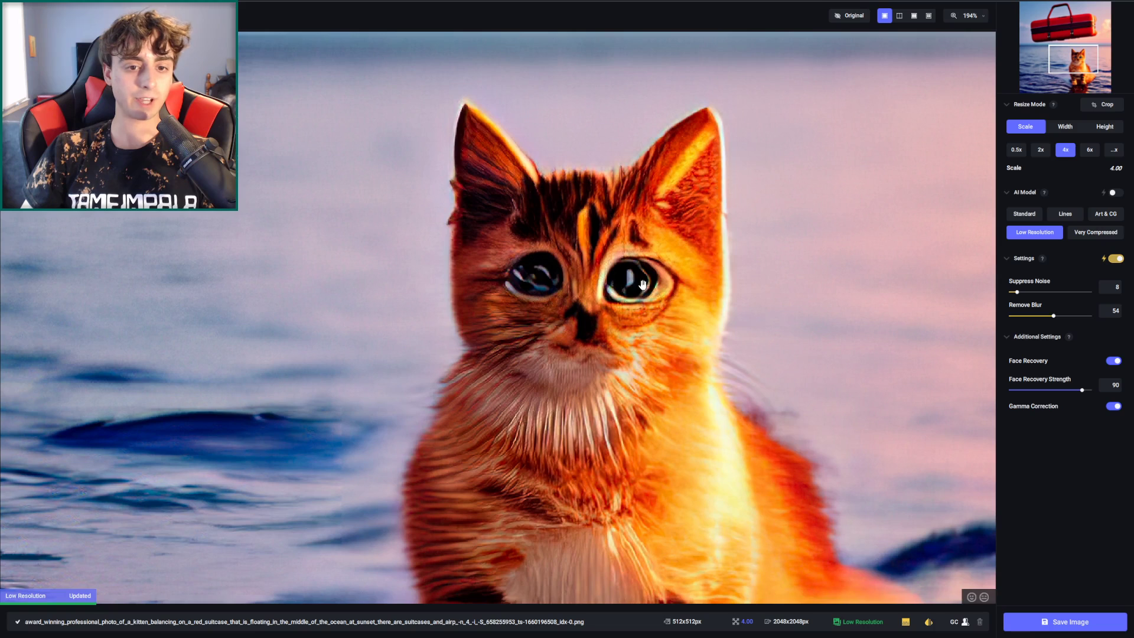
{"action": "left_click", "coordinate": [746, 313]}
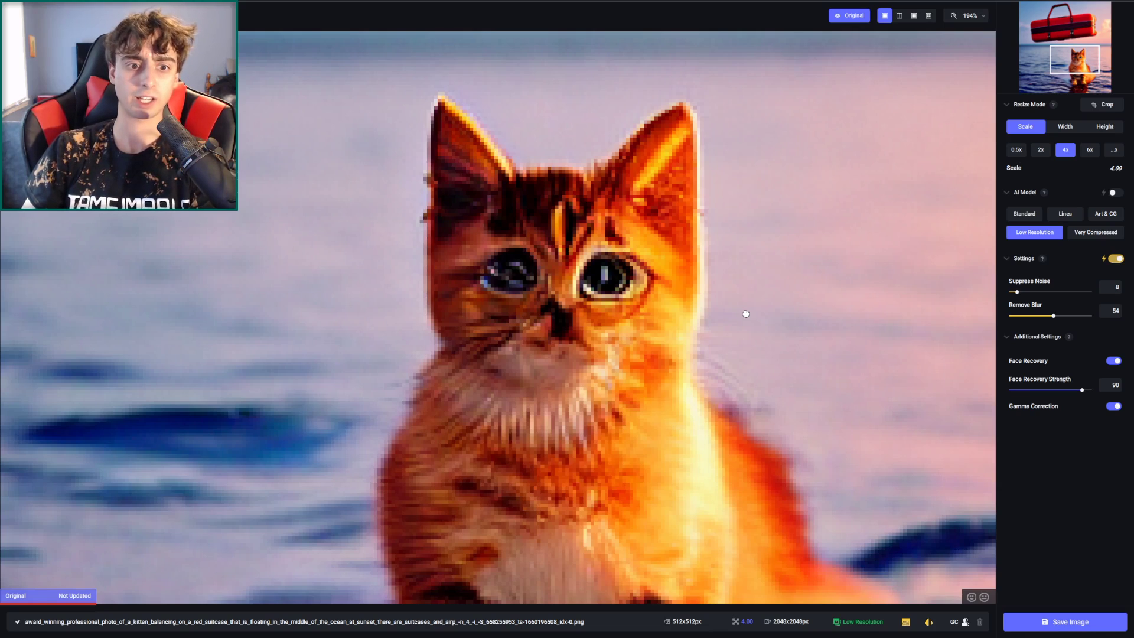
{"action": "left_click", "coordinate": [746, 314]}
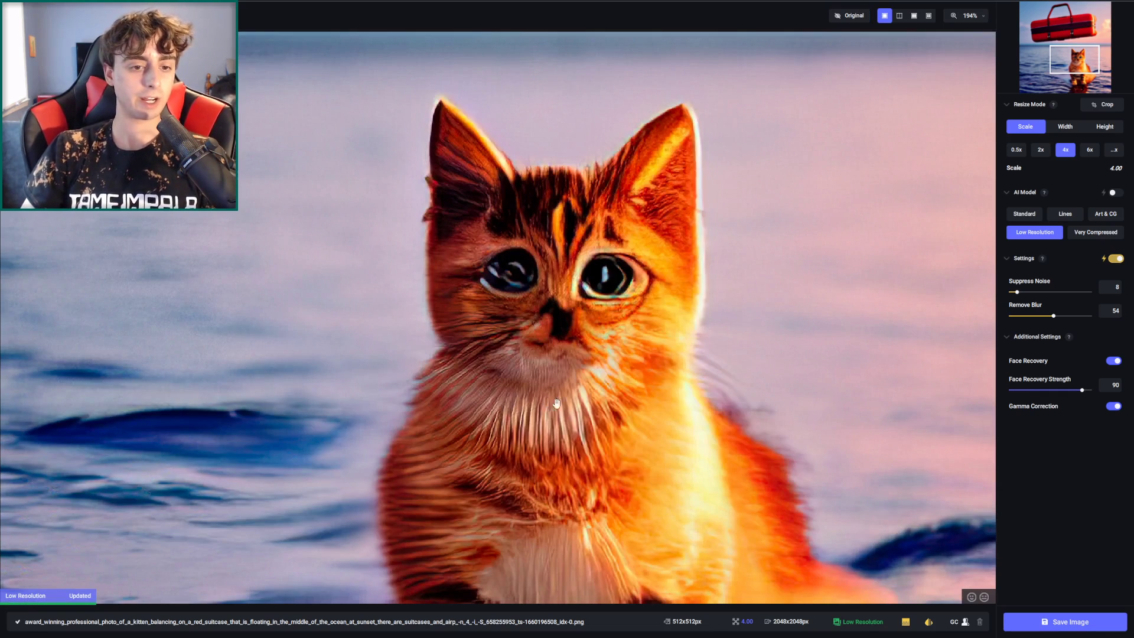
Step: Inspect the upscaled kitten's body, paws and surrounding water against the original, finishing with a wider view including the red suitcase
{"action": "scroll", "coordinate": [677, 379], "scroll_direction": "down", "scroll_amount": 3}
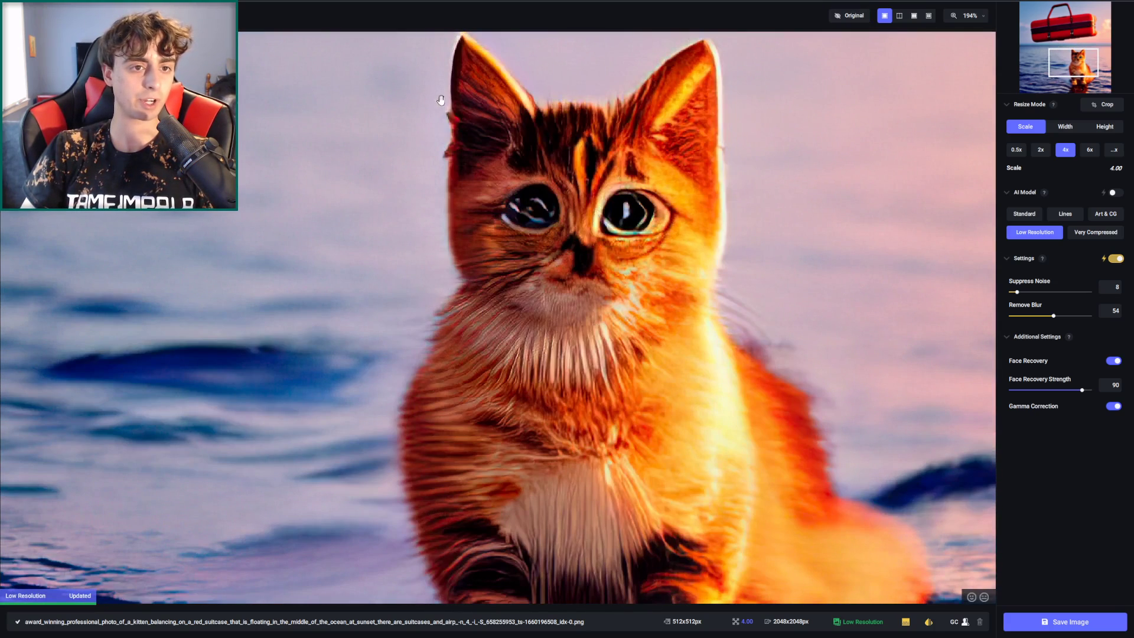
{"action": "scroll", "coordinate": [454, 368], "scroll_direction": "down", "scroll_amount": 5}
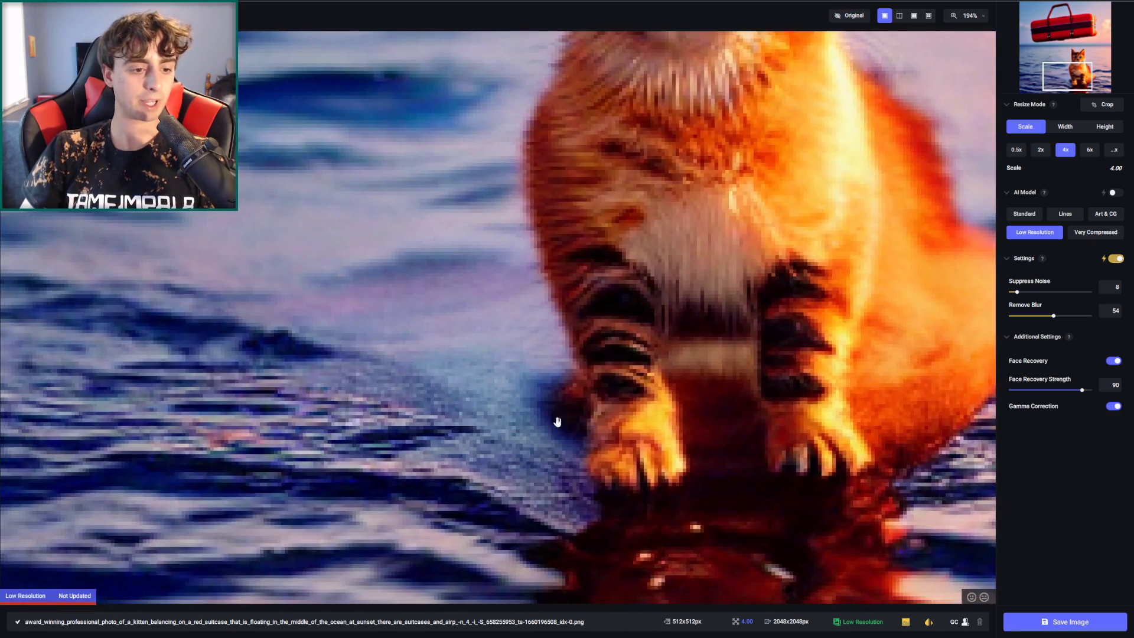
{"action": "scroll", "coordinate": [675, 470], "scroll_direction": "right", "scroll_amount": 5}
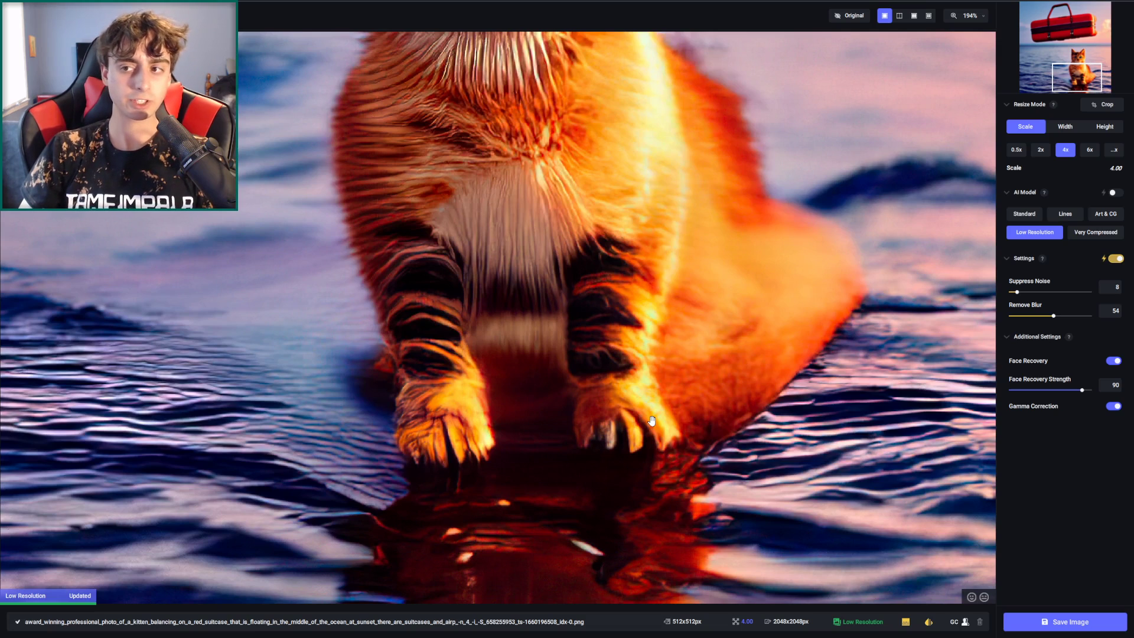
{"action": "scroll", "coordinate": [733, 425], "scroll_direction": "up", "scroll_amount": 3}
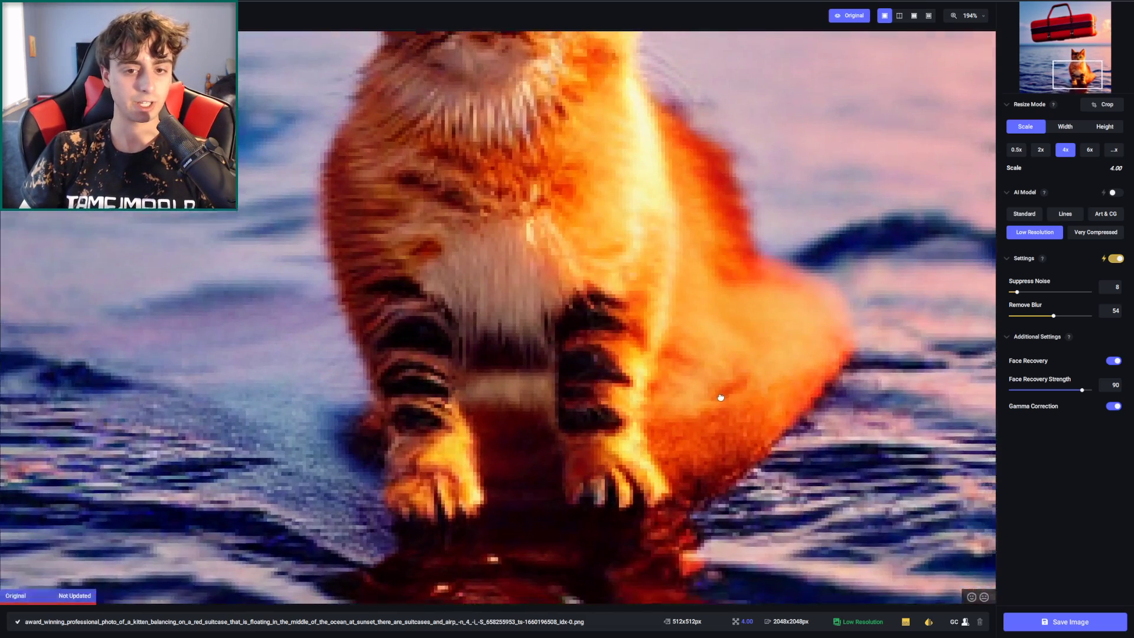
{"action": "scroll", "coordinate": [793, 450], "scroll_direction": "down", "scroll_amount": 2}
{"action": "scroll", "coordinate": [652, 408], "scroll_direction": "left", "scroll_amount": 5}
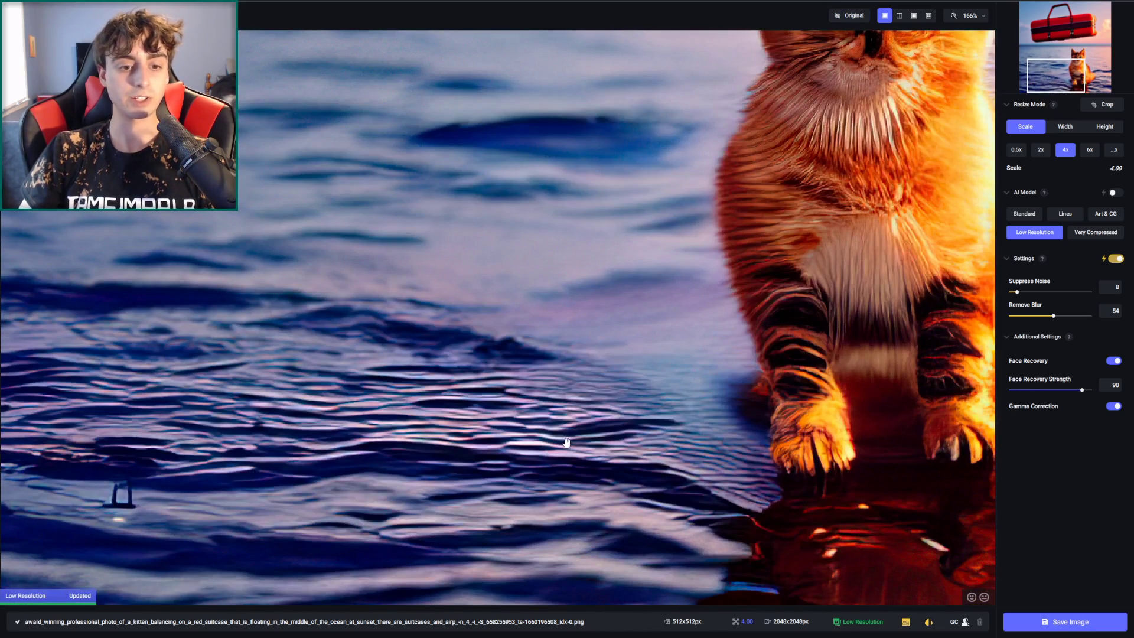
{"action": "left_click_drag", "start_coordinate": [812, 223], "coordinate": [784, 331]}
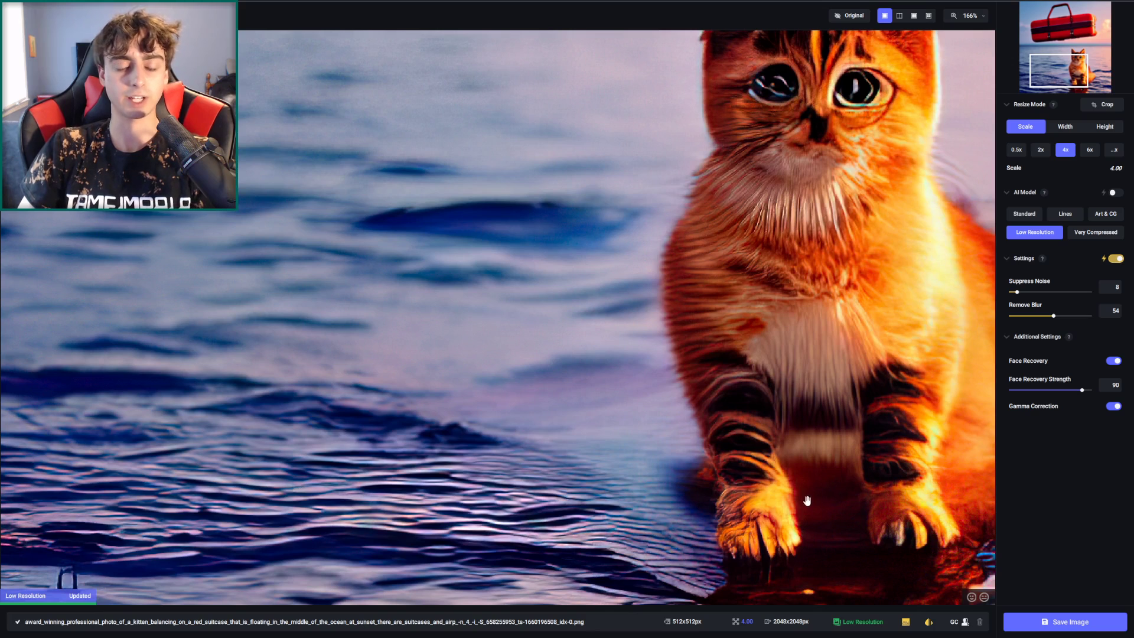
{"action": "scroll", "coordinate": [825, 487], "scroll_direction": "down", "scroll_amount": 5}
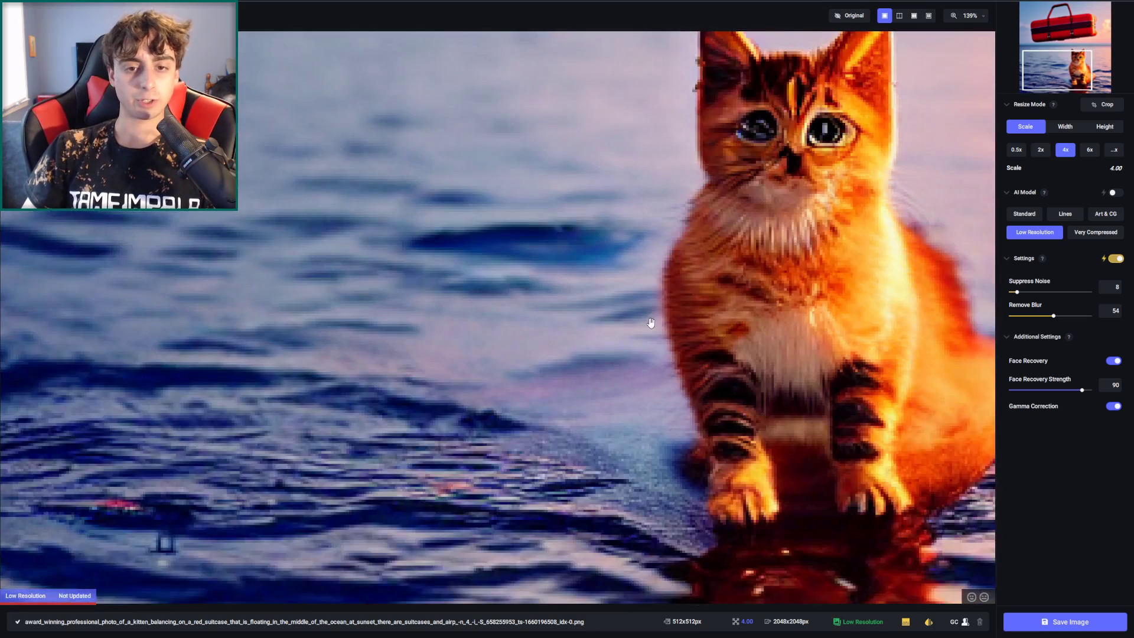
{"action": "scroll", "coordinate": [649, 319], "scroll_direction": "down", "scroll_amount": 2}
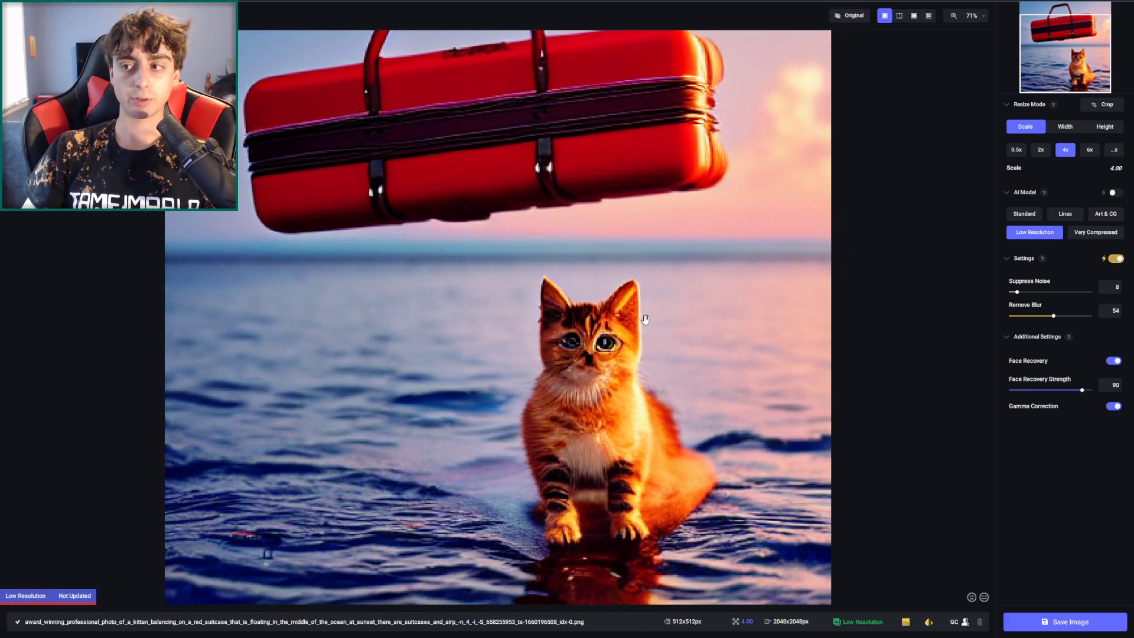
{"action": "left_click", "coordinate": [648, 319]}
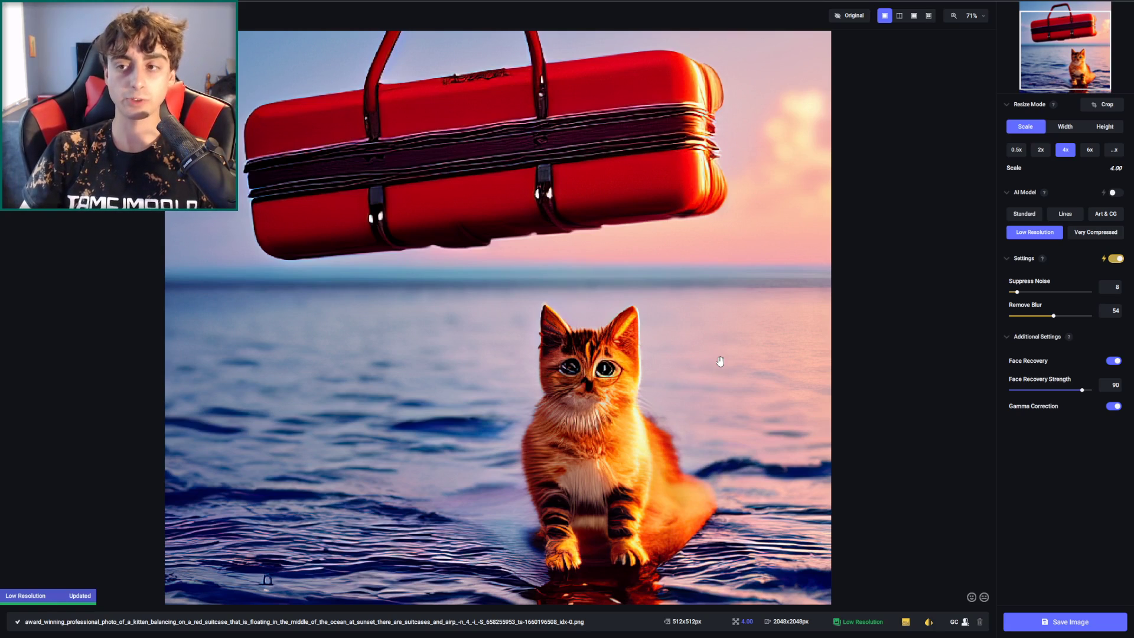
{"action": "scroll", "coordinate": [886, 221], "scroll_direction": "up", "scroll_amount": 1}
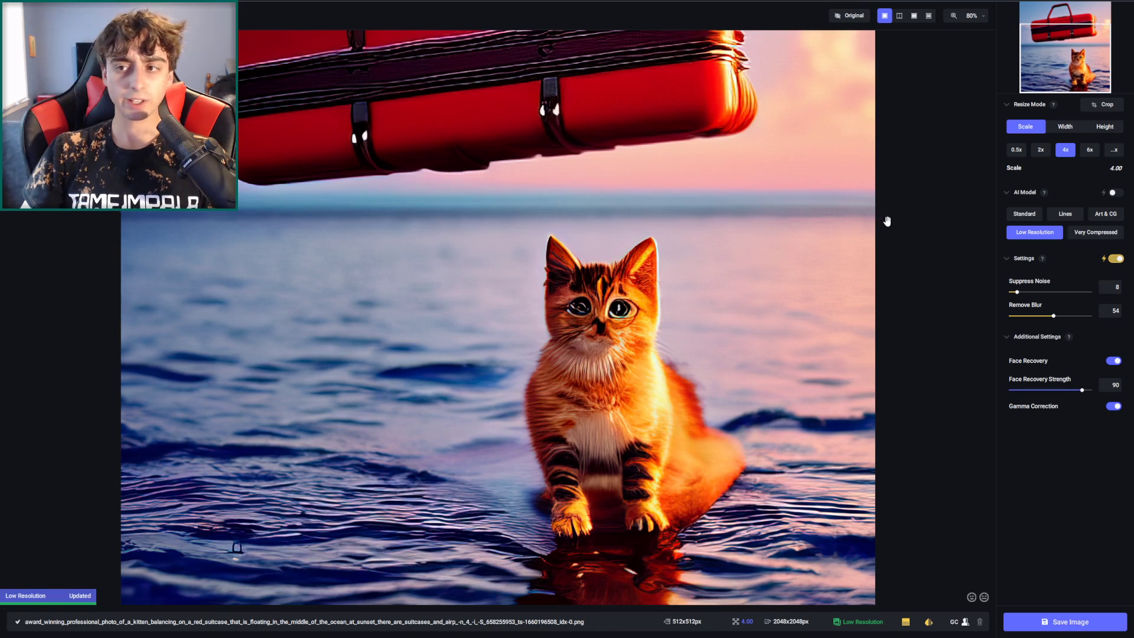
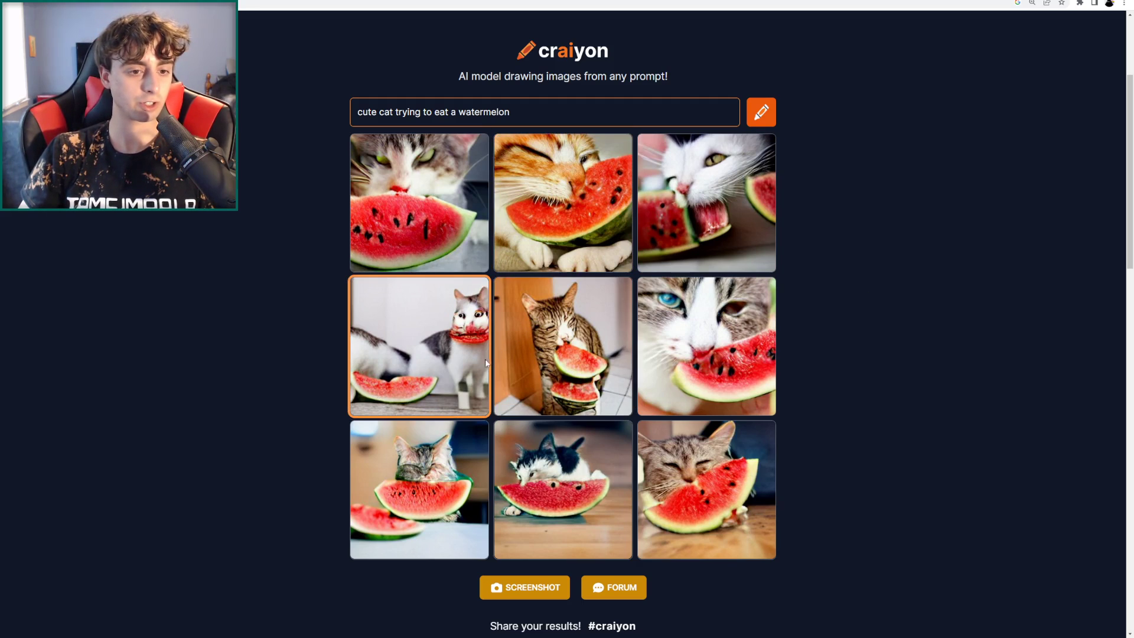
Step: View enlarged Craiyon results of the two-bodied cat, the blue-eyed cat and the tabby with closed eyes, closing each one
{"action": "left_click", "coordinate": [458, 367]}
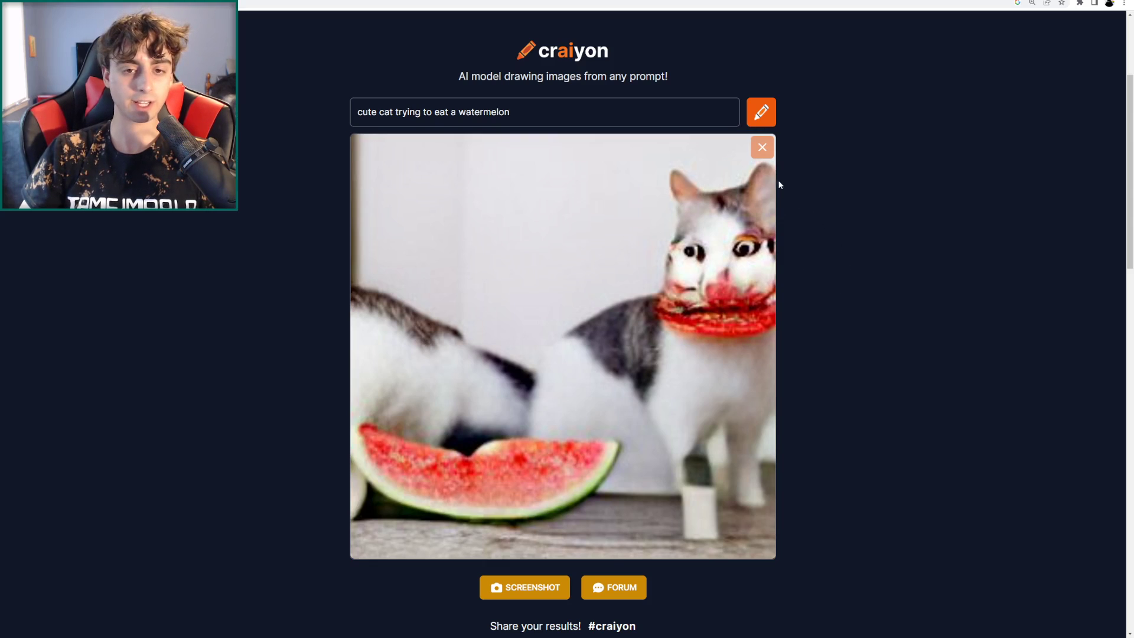
{"action": "left_click", "coordinate": [762, 147]}
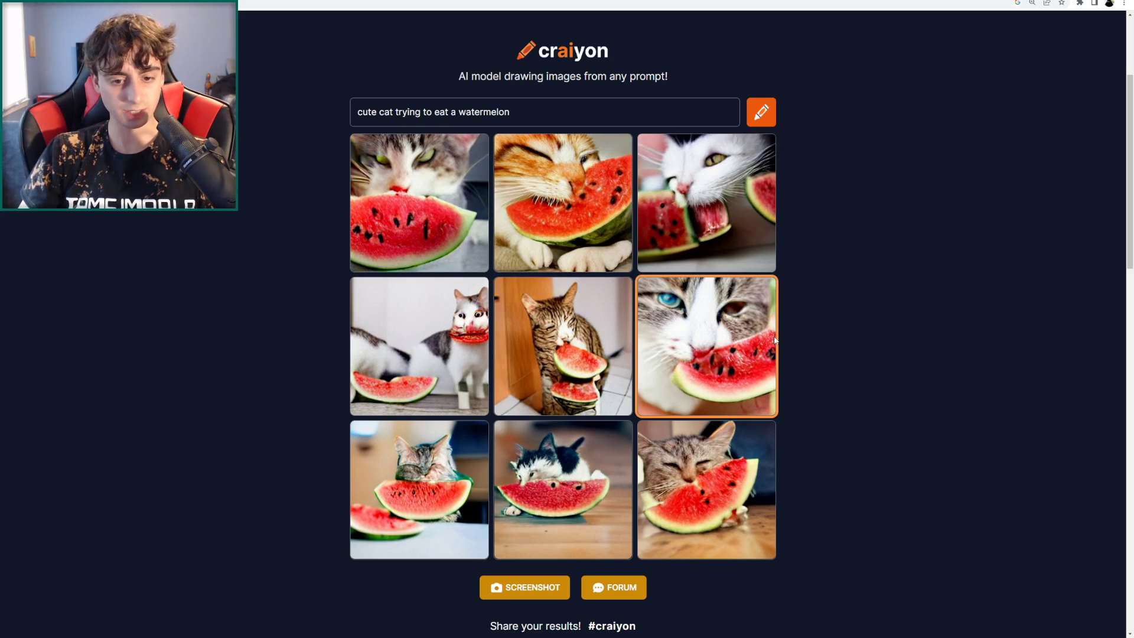
{"action": "left_click", "coordinate": [673, 381]}
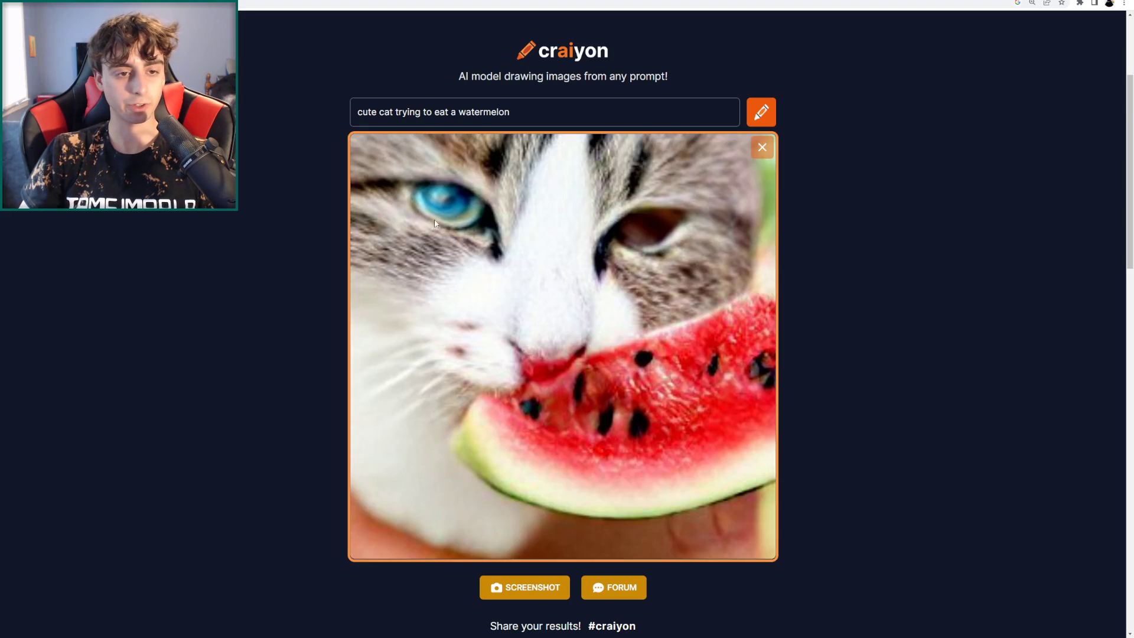
{"action": "left_click", "coordinate": [762, 147]}
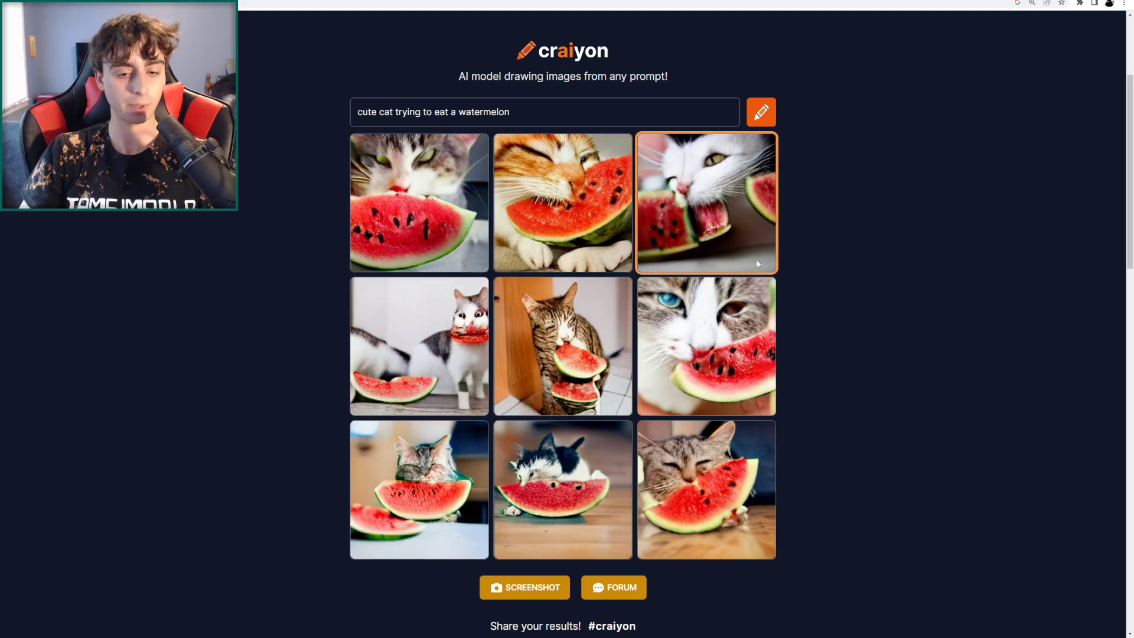
{"action": "left_click", "coordinate": [731, 444]}
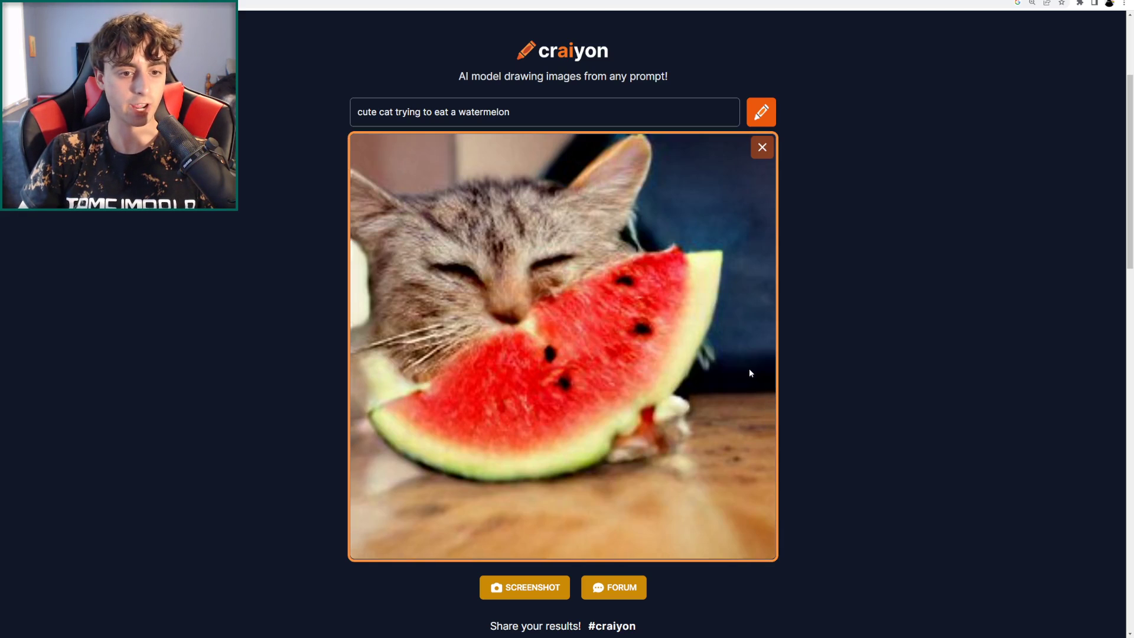
{"action": "left_click", "coordinate": [762, 147]}
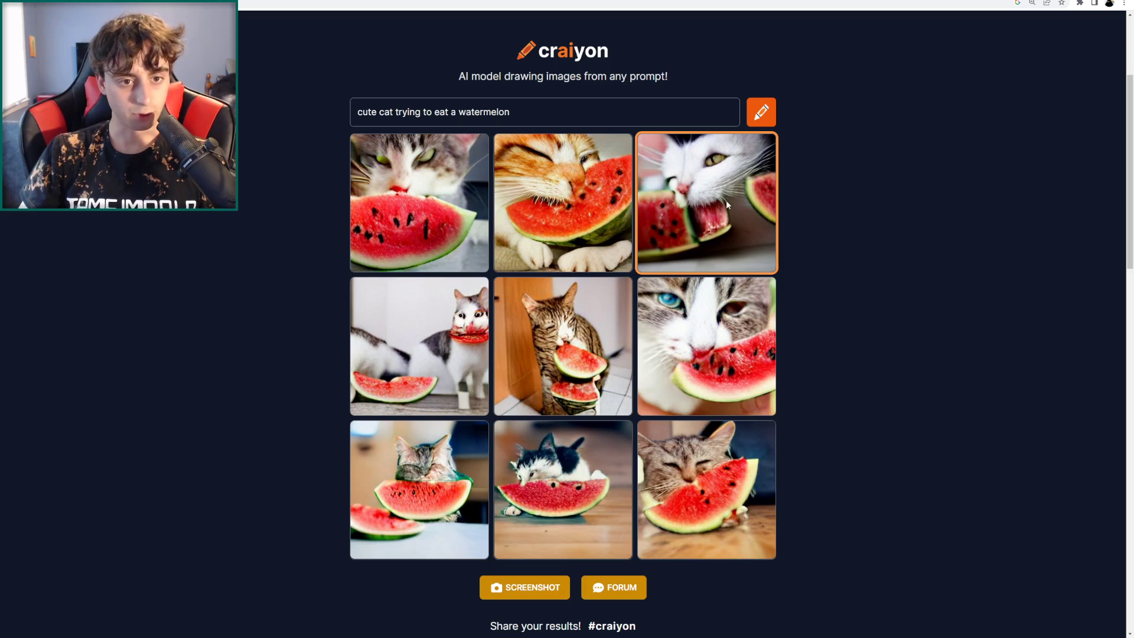
Step: Capture the enlarged closed-eyed tabby with the watermelon and crop the screenshot in Photos to only the square picture
{"action": "left_click", "coordinate": [753, 540]}
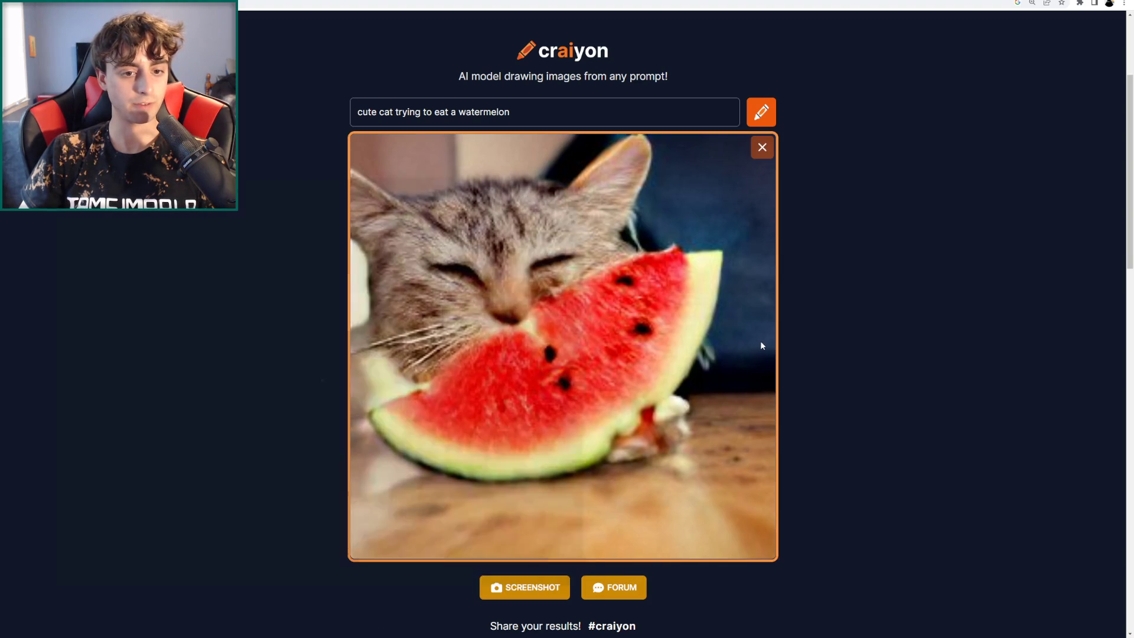
{"action": "key", "text": "ctrl+e"}
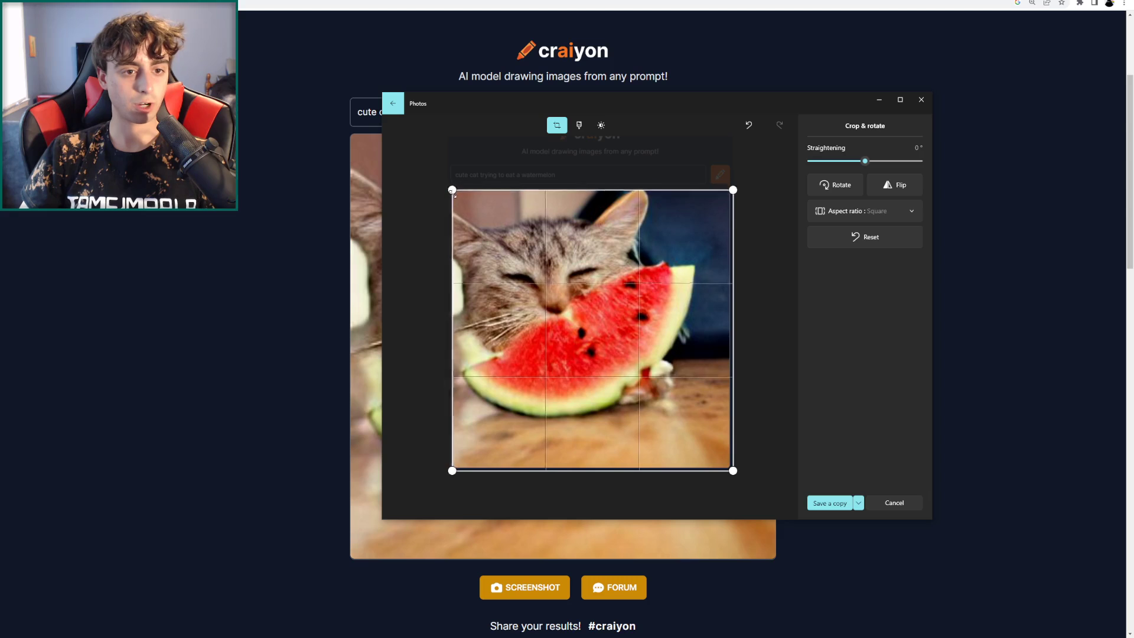
{"action": "left_click_drag", "start_coordinate": [761, 498], "coordinate": [762, 497]}
{"action": "key", "text": "Escape"}
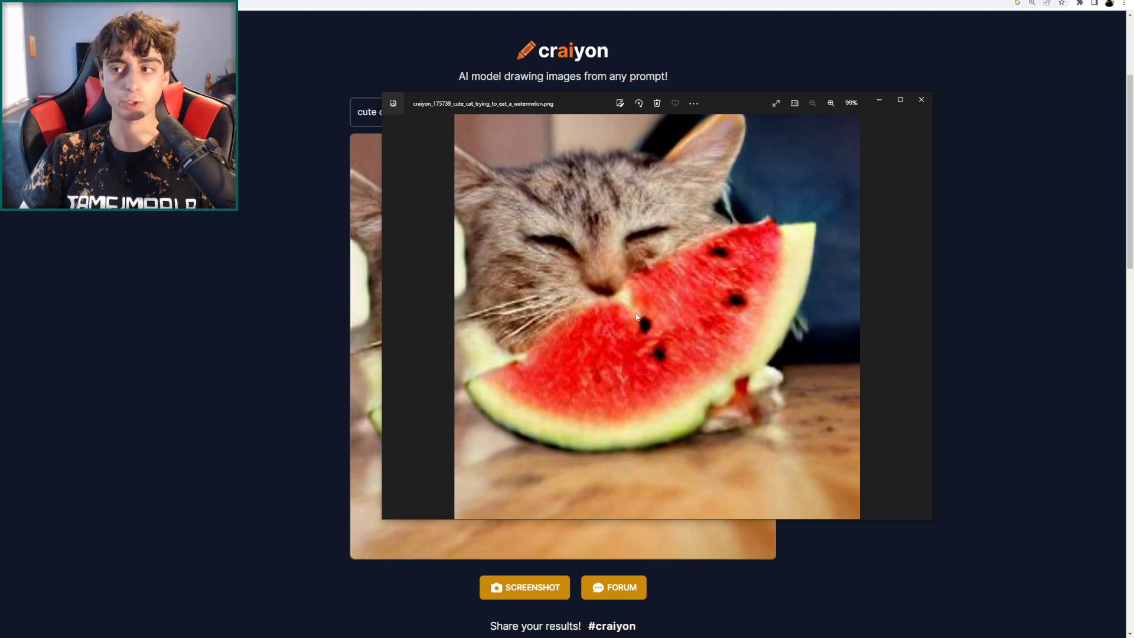
{"action": "left_click", "coordinate": [900, 100]}
{"action": "scroll", "coordinate": [726, 444], "scroll_direction": "up", "scroll_amount": 3}
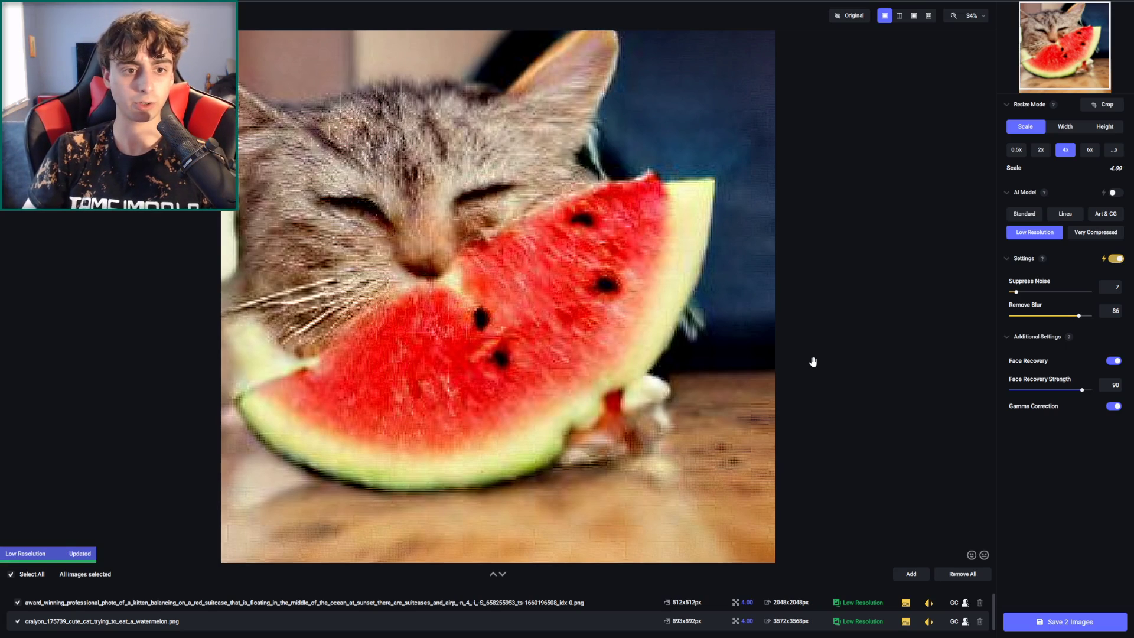
Step: In Gigapixel AI, compare the original watermelon cat with its 4x Low Resolution upscale
{"action": "scroll", "coordinate": [812, 361], "scroll_direction": "up", "scroll_amount": 1}
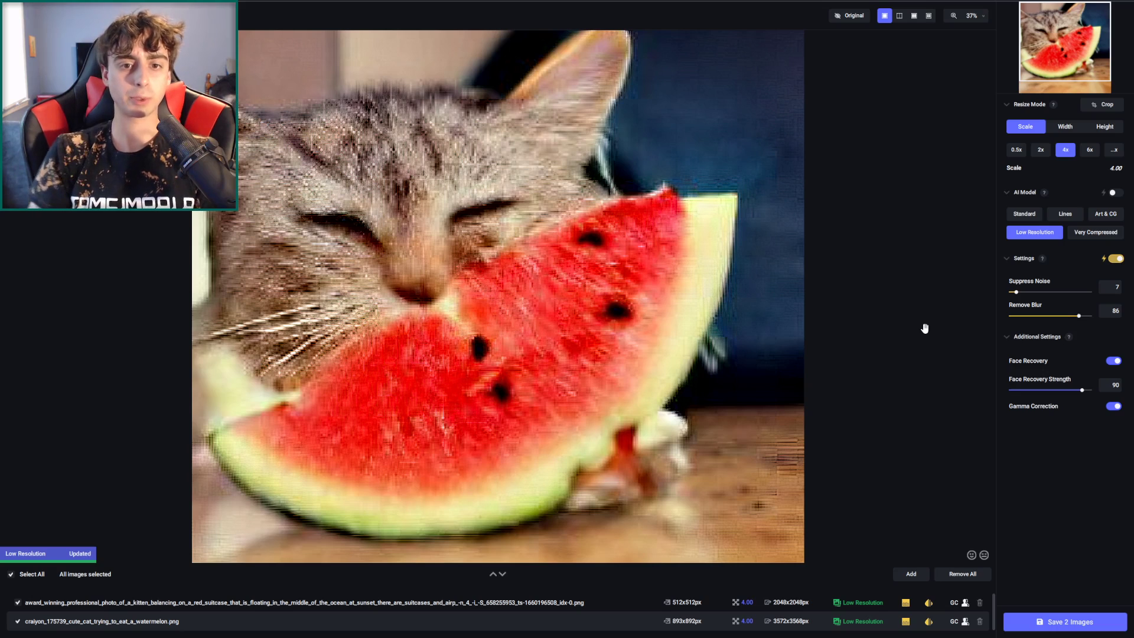
{"action": "left_click", "coordinate": [807, 335]}
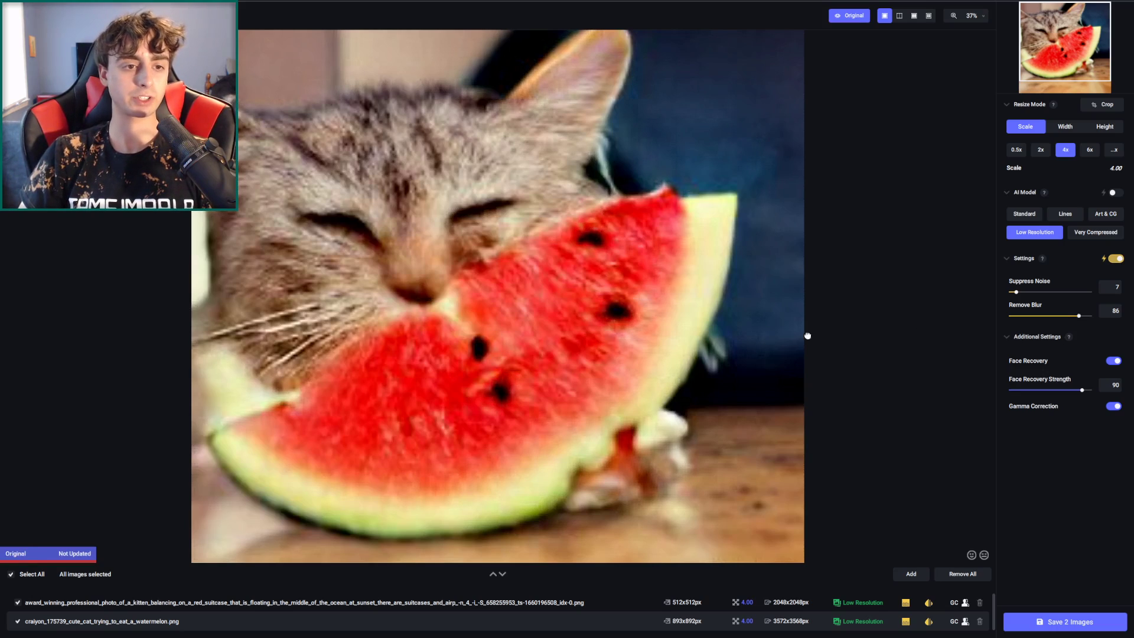
{"action": "left_click", "coordinate": [807, 335]}
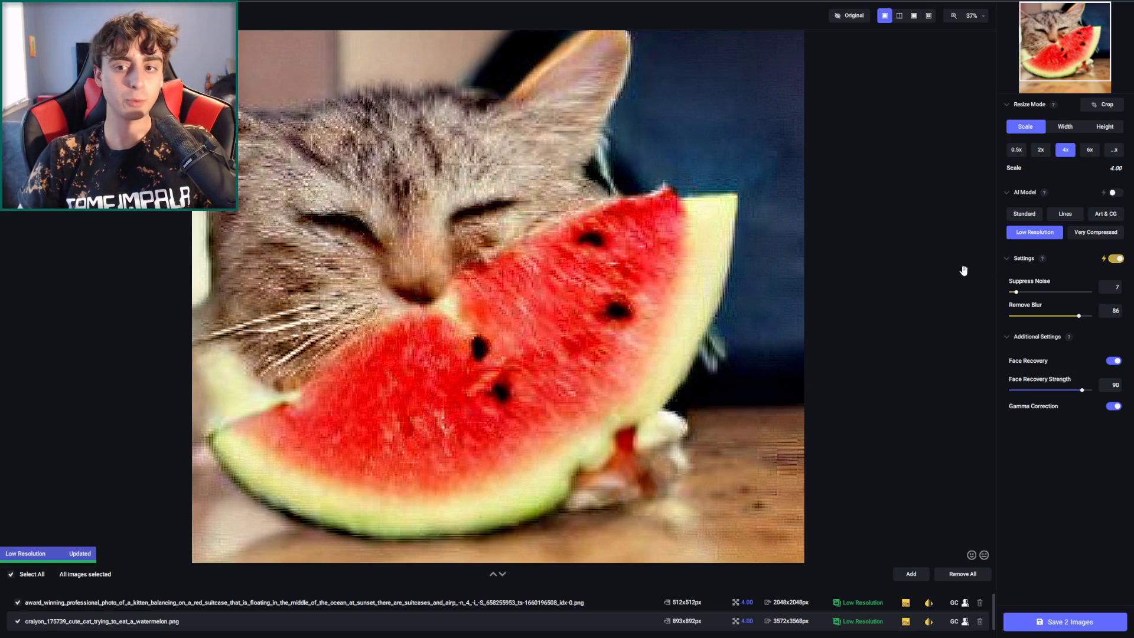
Step: Try the Very Compressed, Standard, Lines, Art & CG and Low Resolution models on the watermelon cat, finishing on Very Compressed
{"action": "mouse_move", "coordinate": [1024, 234]}
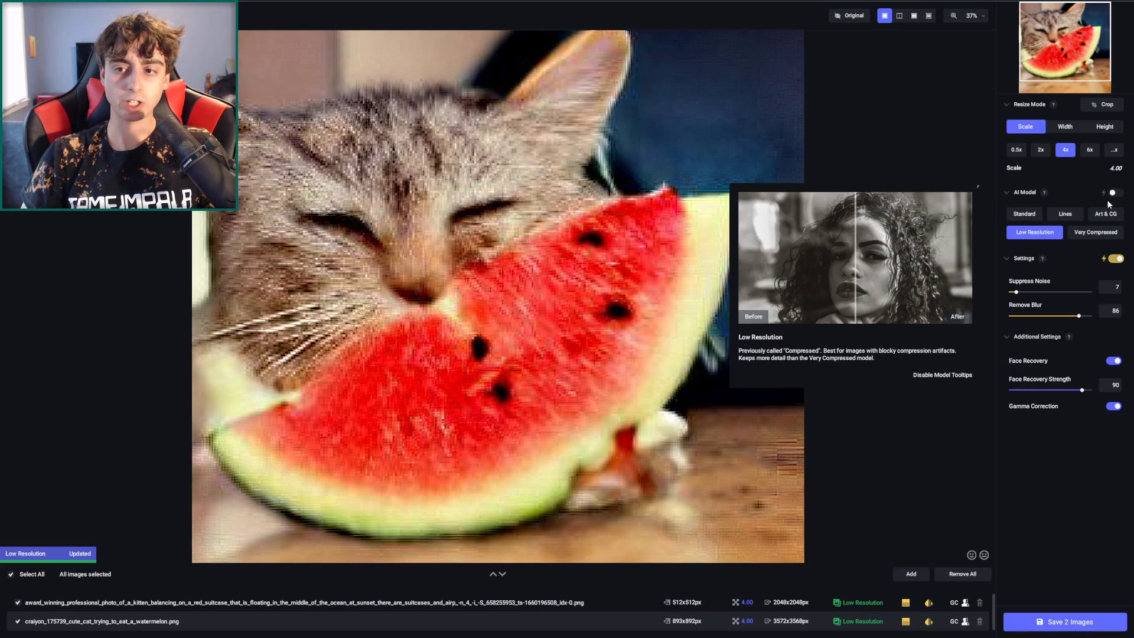
{"action": "left_click", "coordinate": [1084, 236]}
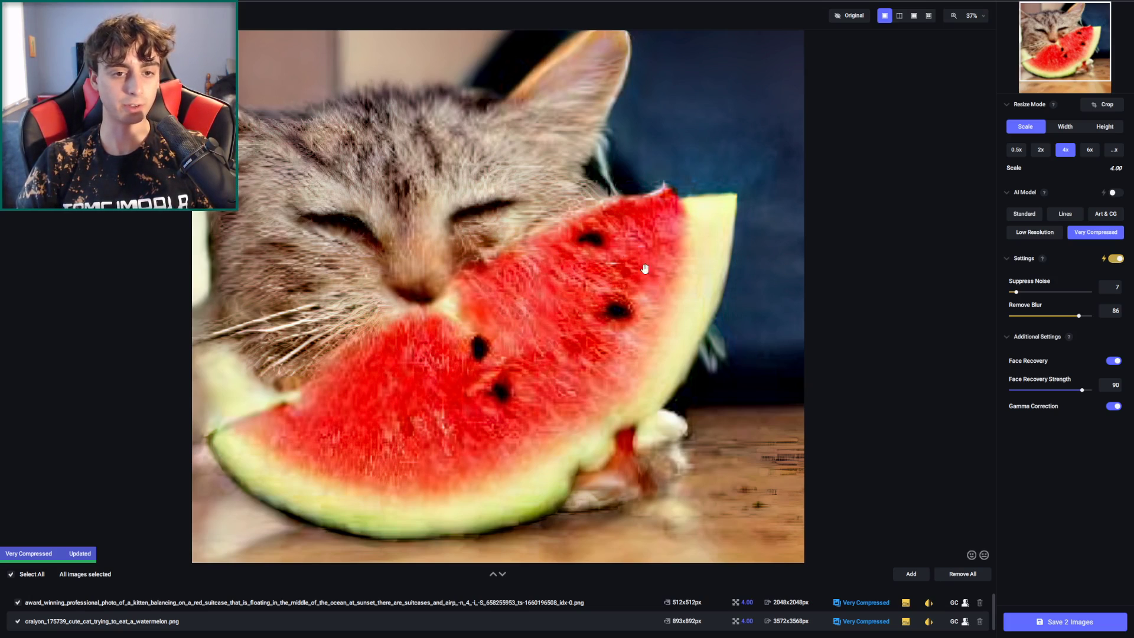
{"action": "left_click", "coordinate": [1026, 216]}
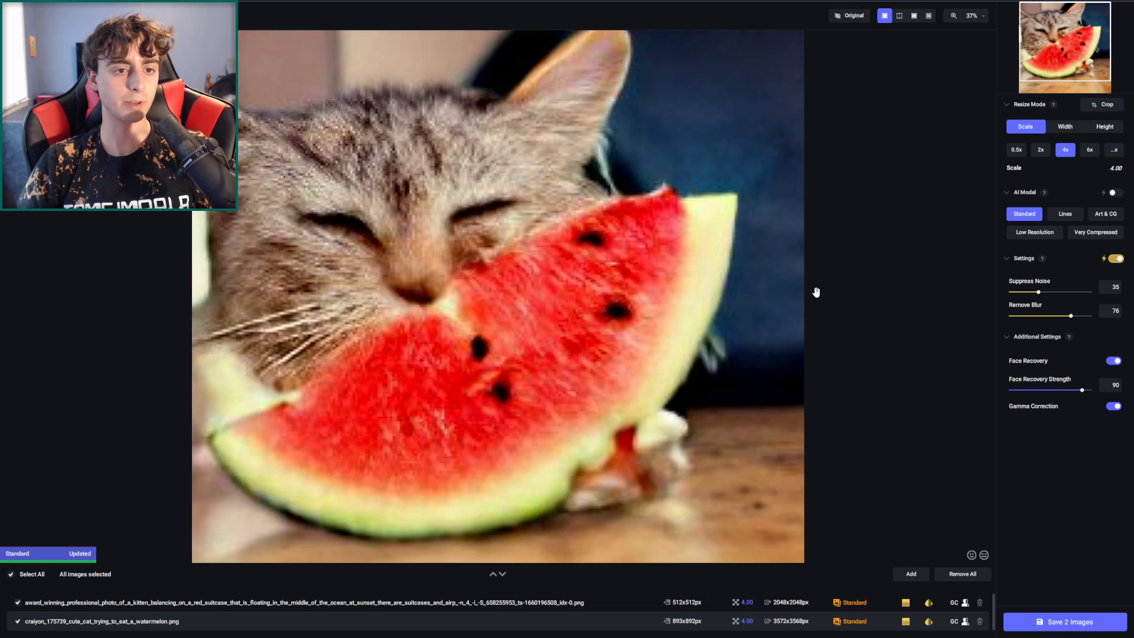
{"action": "left_click", "coordinate": [1060, 215]}
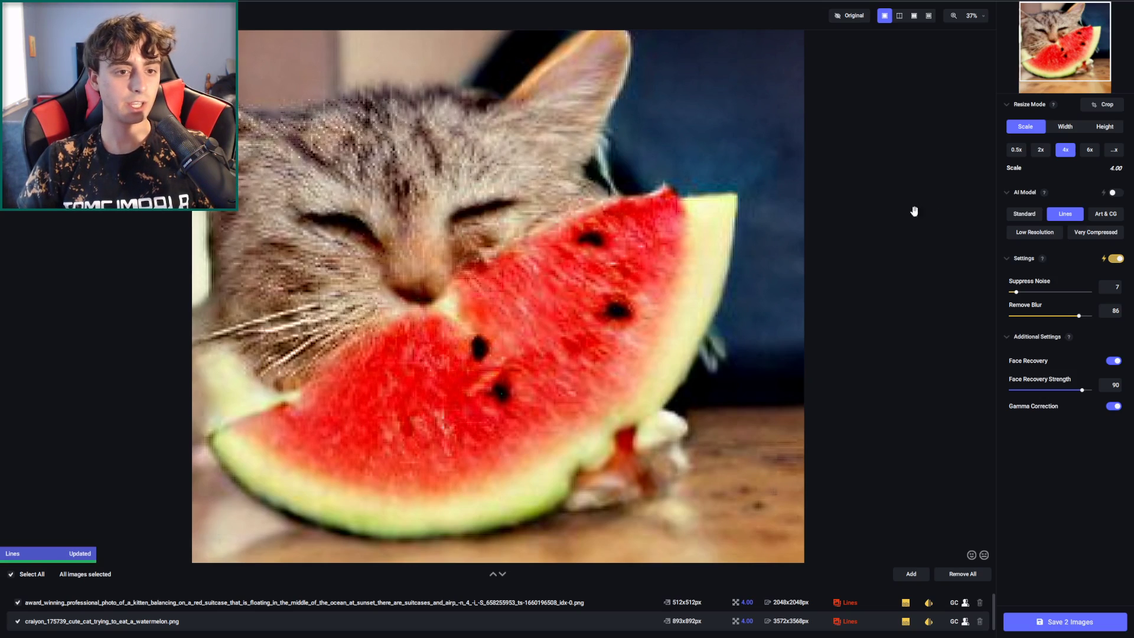
{"action": "left_click", "coordinate": [1104, 214]}
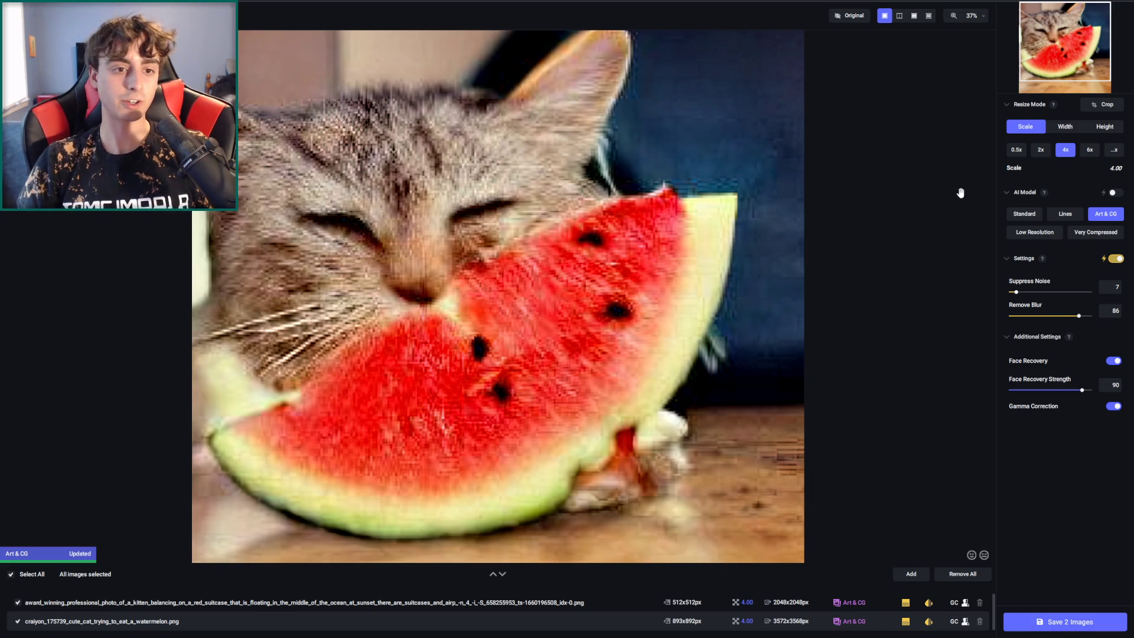
{"action": "left_click", "coordinate": [1097, 233]}
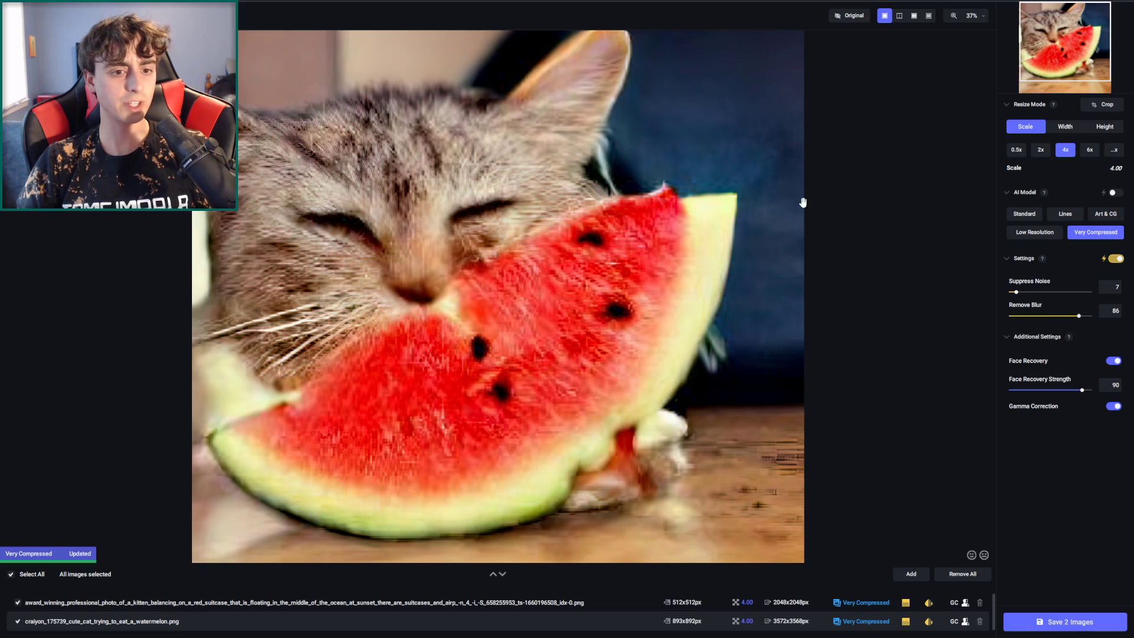
{"action": "left_click", "coordinate": [1036, 232]}
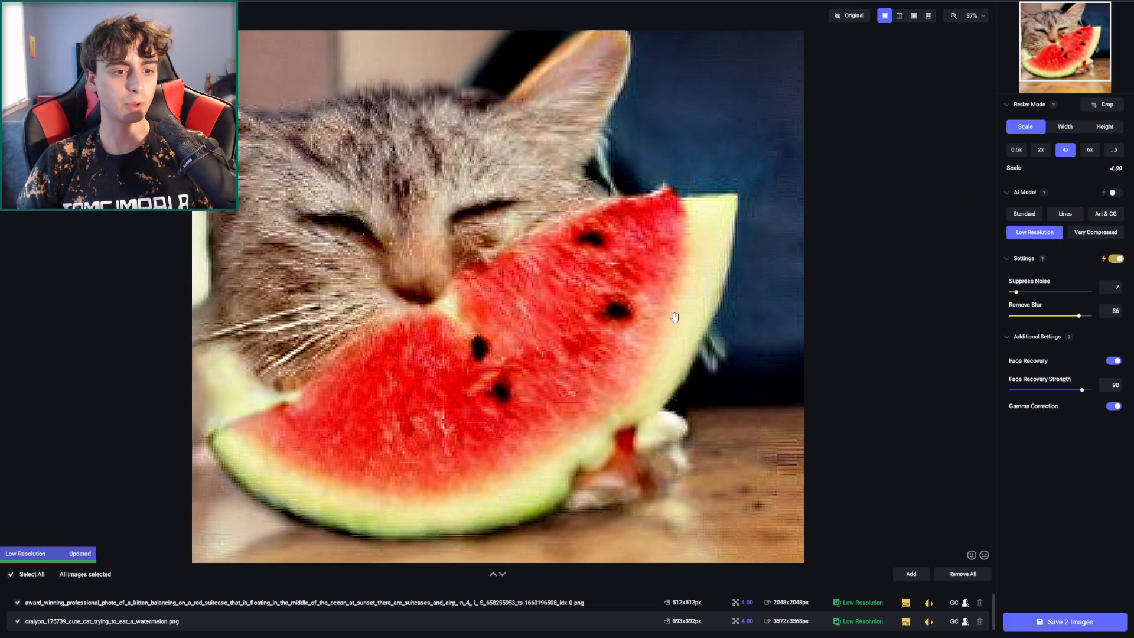
{"action": "left_click", "coordinate": [1096, 237]}
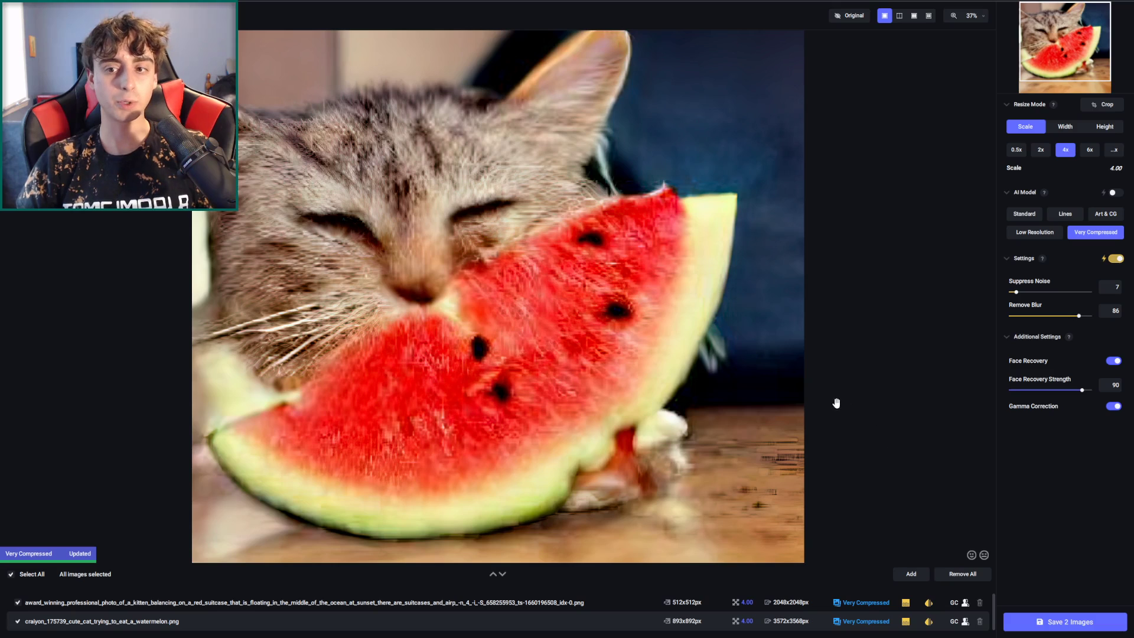
Step: Set Remove Blur and Suppress Noise to 100, and inspect the cat's fur and the watermelon up close
{"action": "left_click_drag", "start_coordinate": [1078, 316], "coordinate": [1091, 318]}
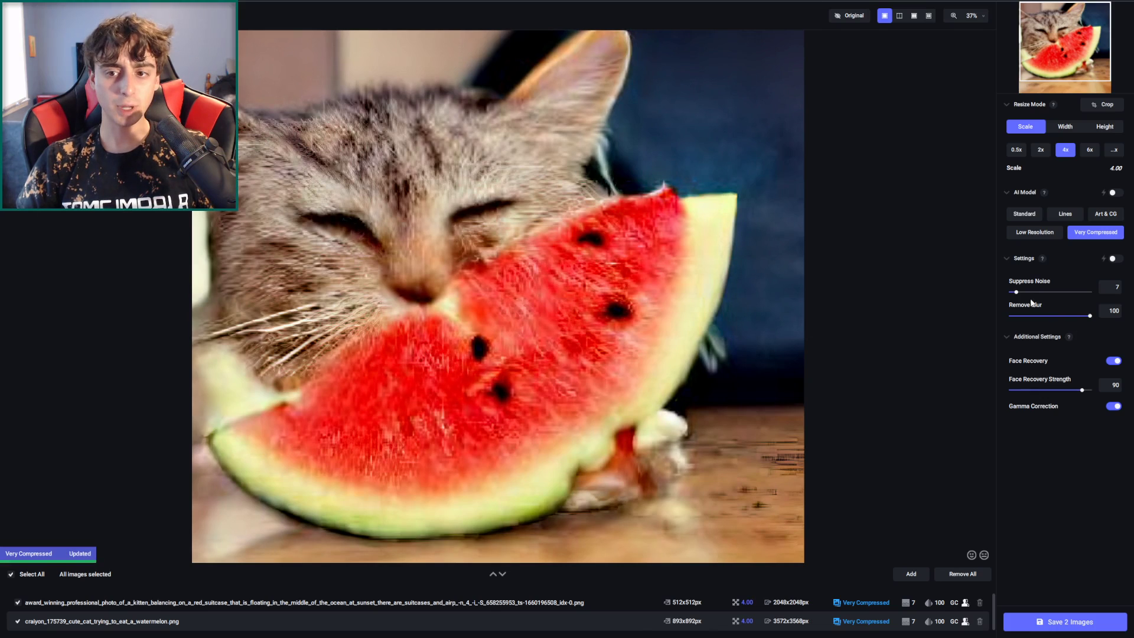
{"action": "left_click_drag", "start_coordinate": [1016, 292], "coordinate": [1091, 292]}
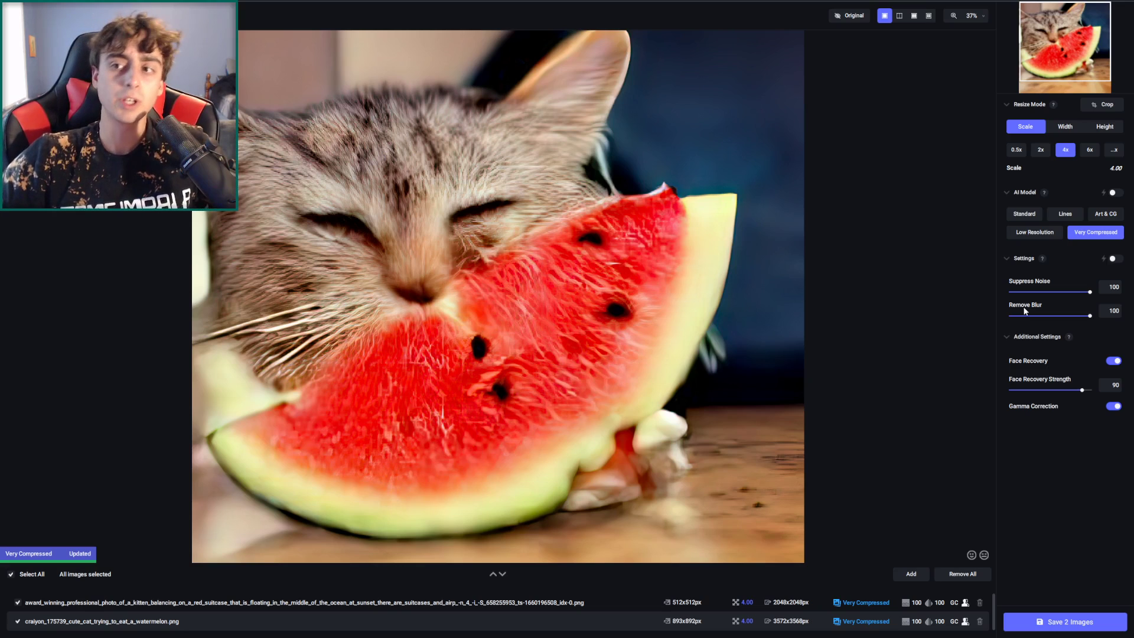
{"action": "left_click_drag", "start_coordinate": [684, 431], "coordinate": [690, 315]}
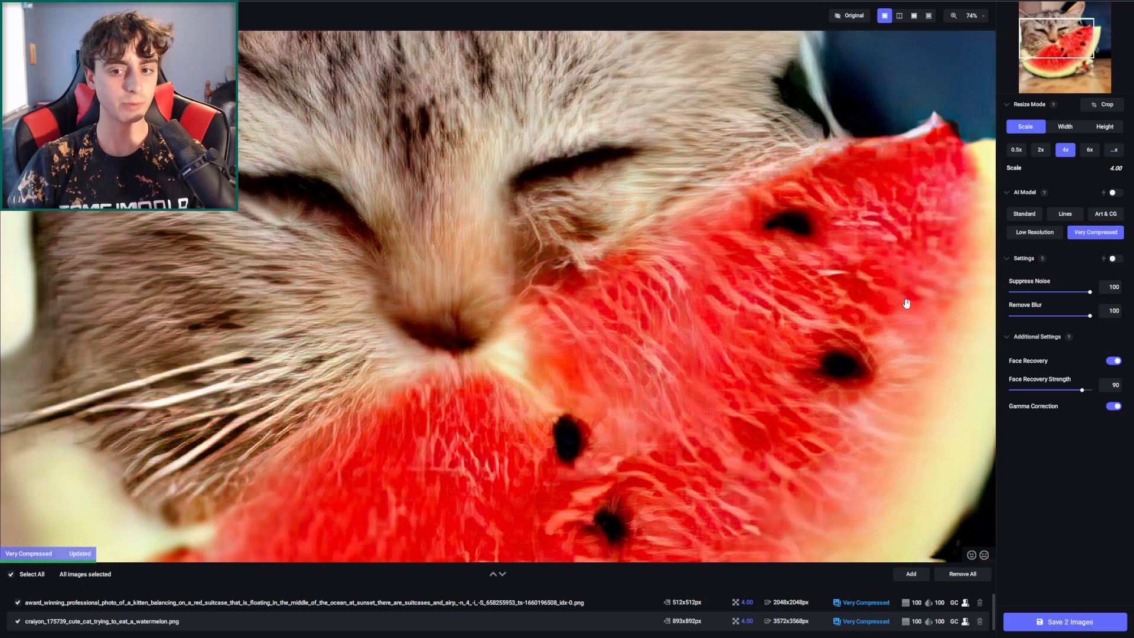
{"action": "scroll", "coordinate": [838, 315], "scroll_direction": "down", "scroll_amount": 1}
{"action": "scroll", "coordinate": [837, 315], "scroll_direction": "down", "scroll_amount": 3}
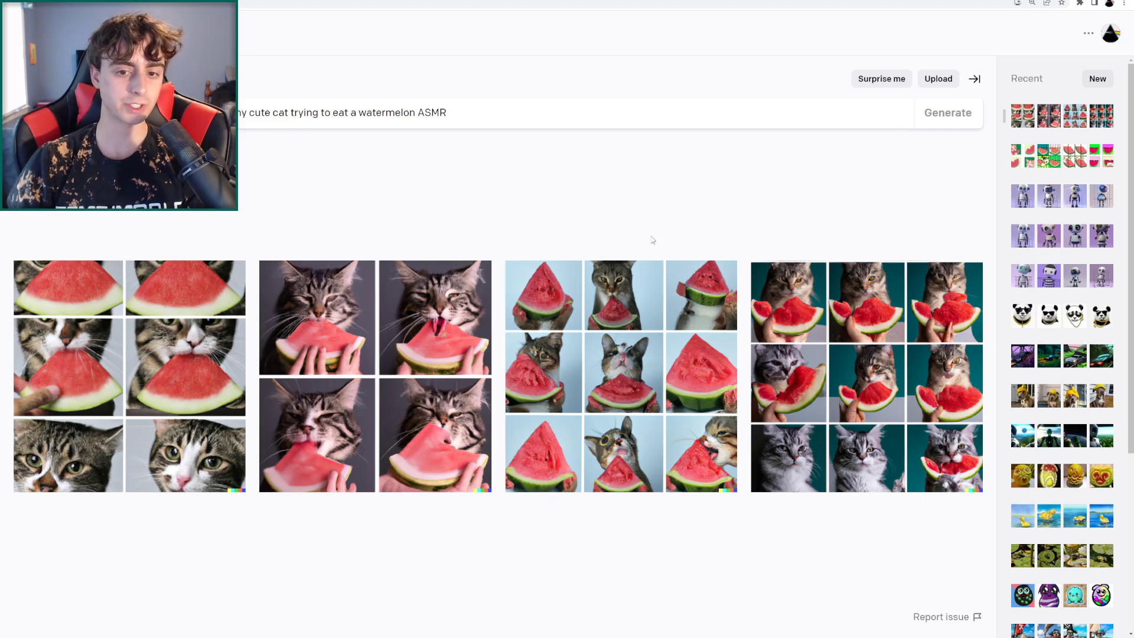
Step: In DALL-E, view the two nine-panel results for the cat eating watermelon ASMR prompt at full size
{"action": "left_click", "coordinate": [705, 375]}
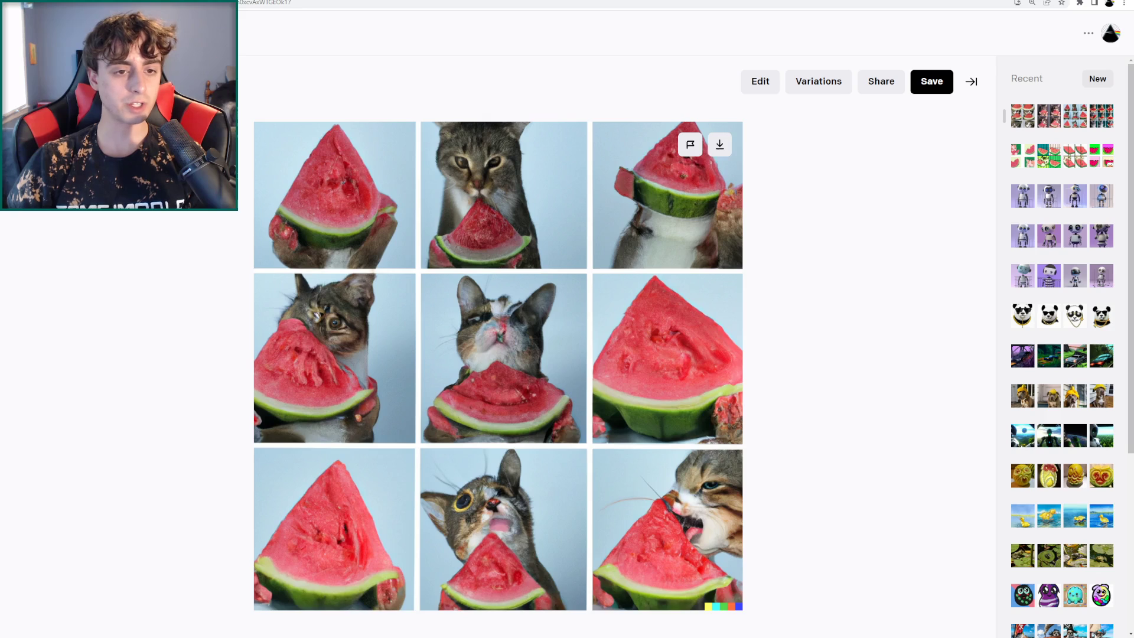
{"action": "key", "text": "Escape"}
{"action": "left_click", "coordinate": [825, 360]}
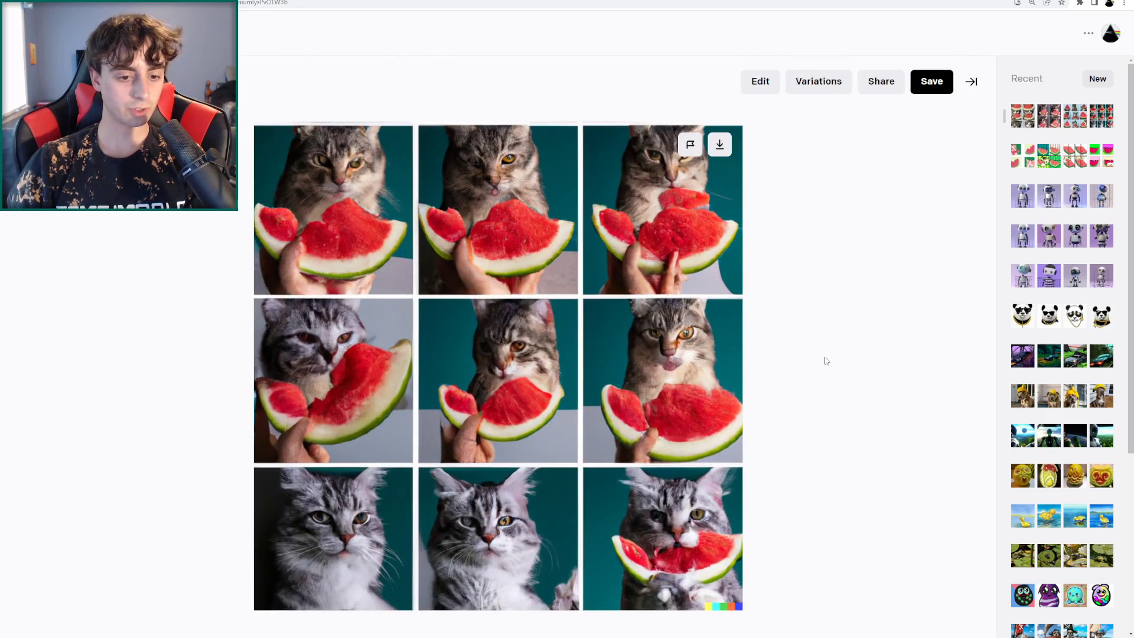
{"action": "key", "text": "Escape"}
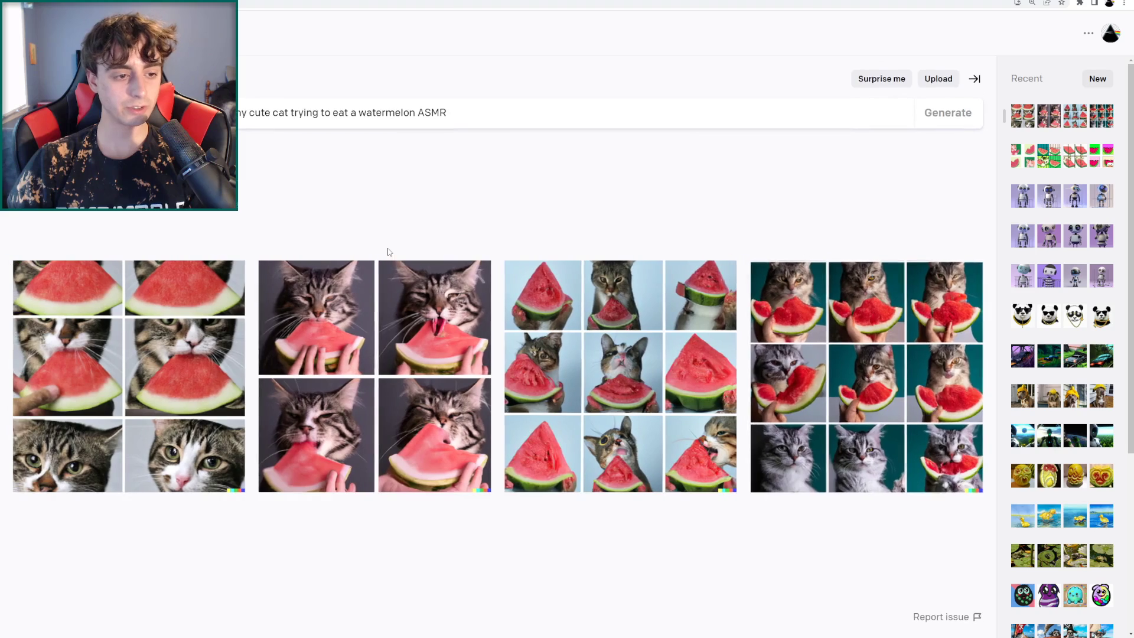
Step: Download the four-panel cat and watermelon grid, then save a square-cropped copy of only its first cat
{"action": "left_click", "coordinate": [368, 376]}
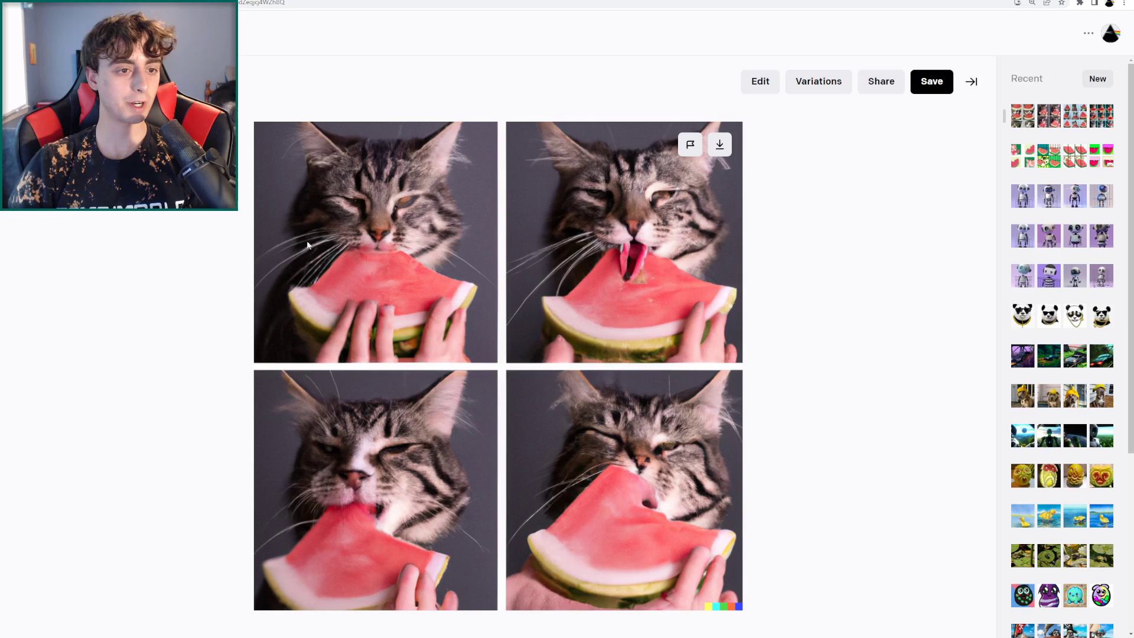
{"action": "left_click", "coordinate": [720, 145]}
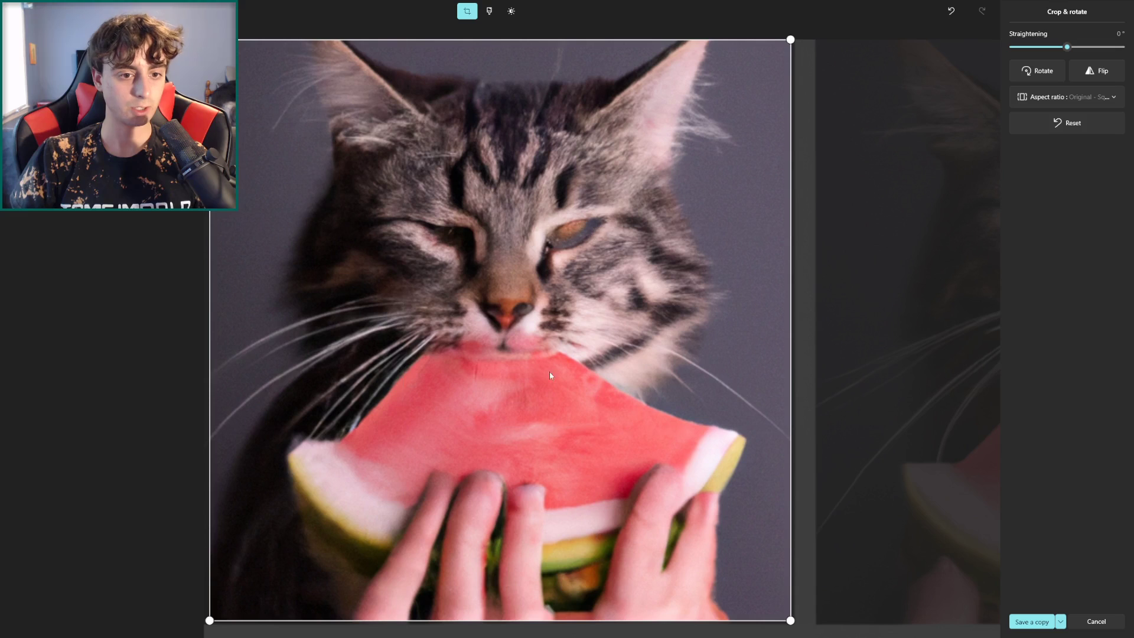
{"action": "left_click_drag", "start_coordinate": [628, 411], "coordinate": [625, 406]}
{"action": "left_click", "coordinate": [1032, 621]}
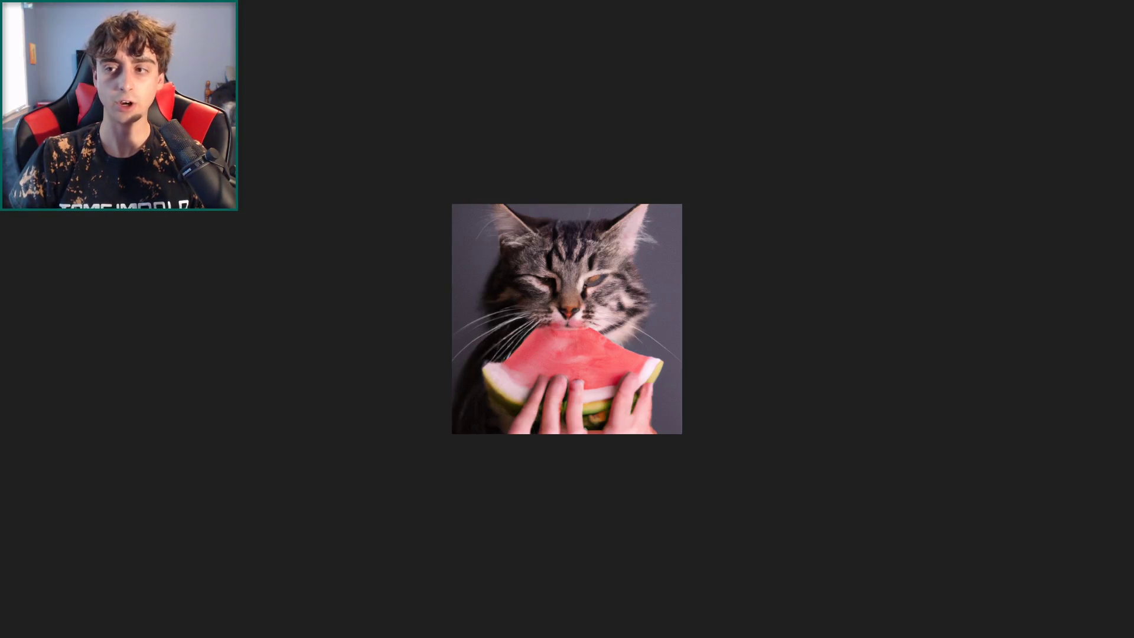
{"action": "key", "text": "alt+F4"}
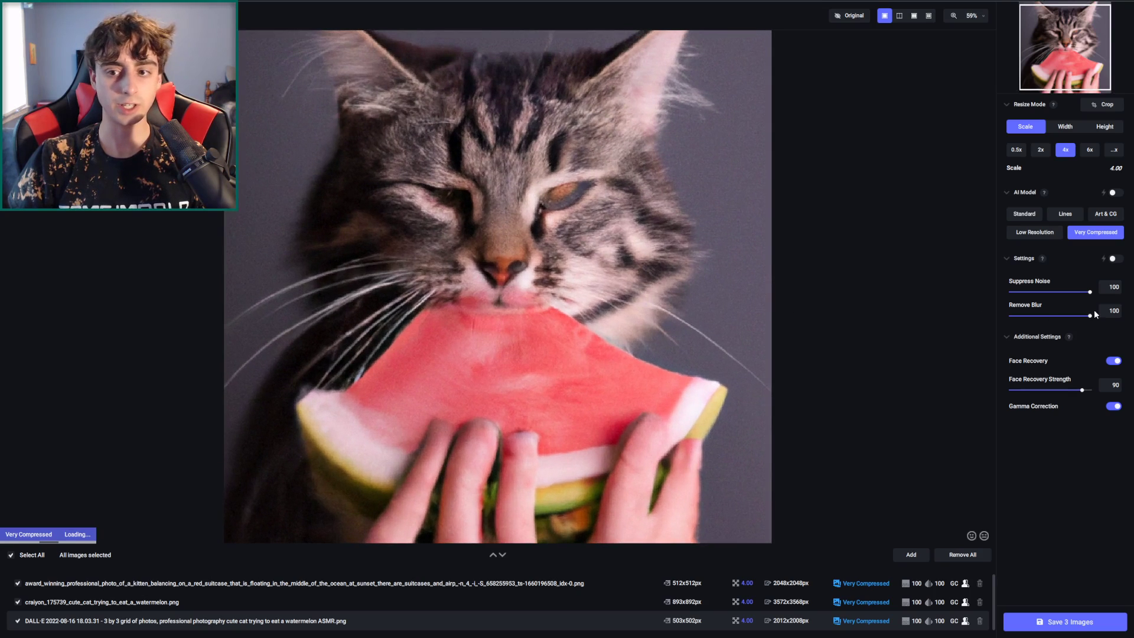
Step: In Gigapixel AI, set Suppress Noise to 21 and Remove Blur to 84, and compare the DALL-E cat with its original
{"action": "left_click_drag", "start_coordinate": [1089, 292], "coordinate": [1027, 292]}
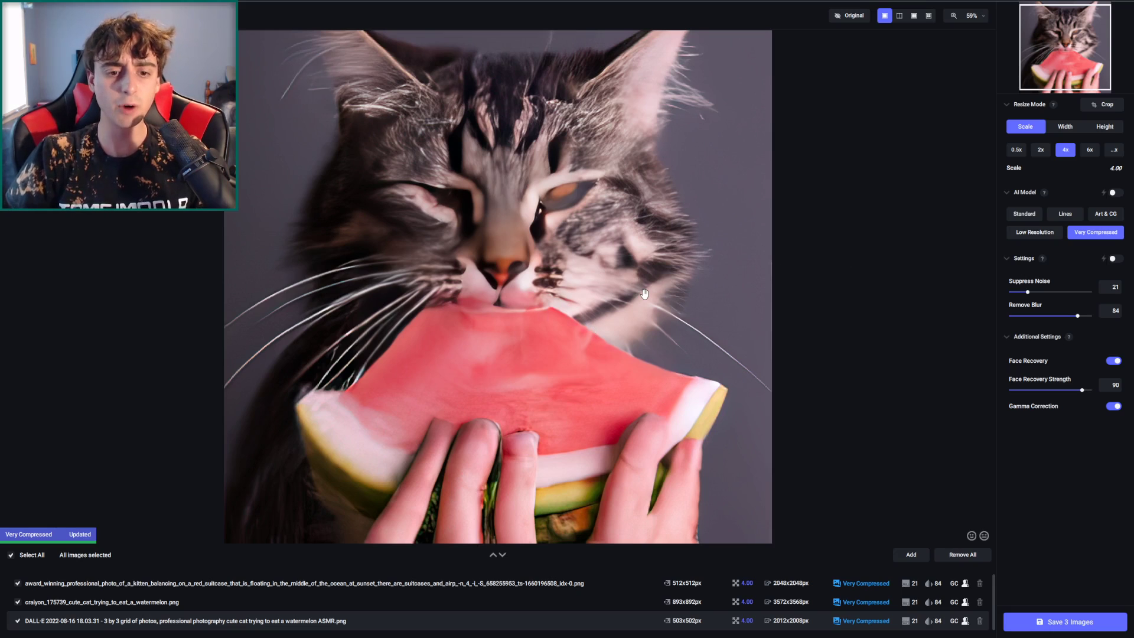
{"action": "key", "text": "o"}
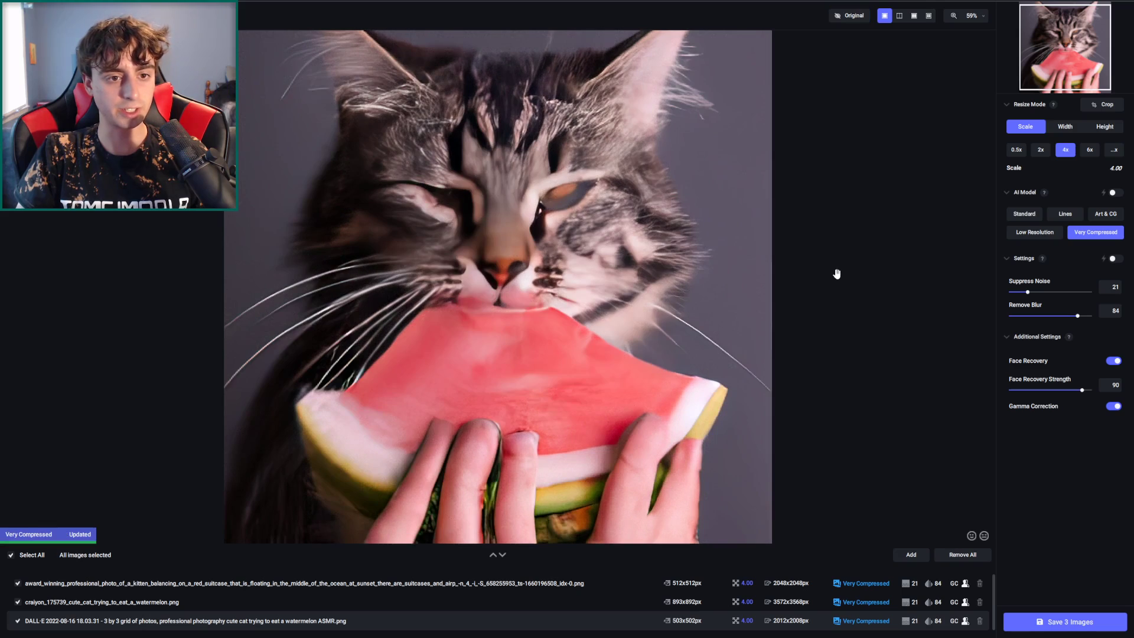
{"action": "key", "text": "o"}
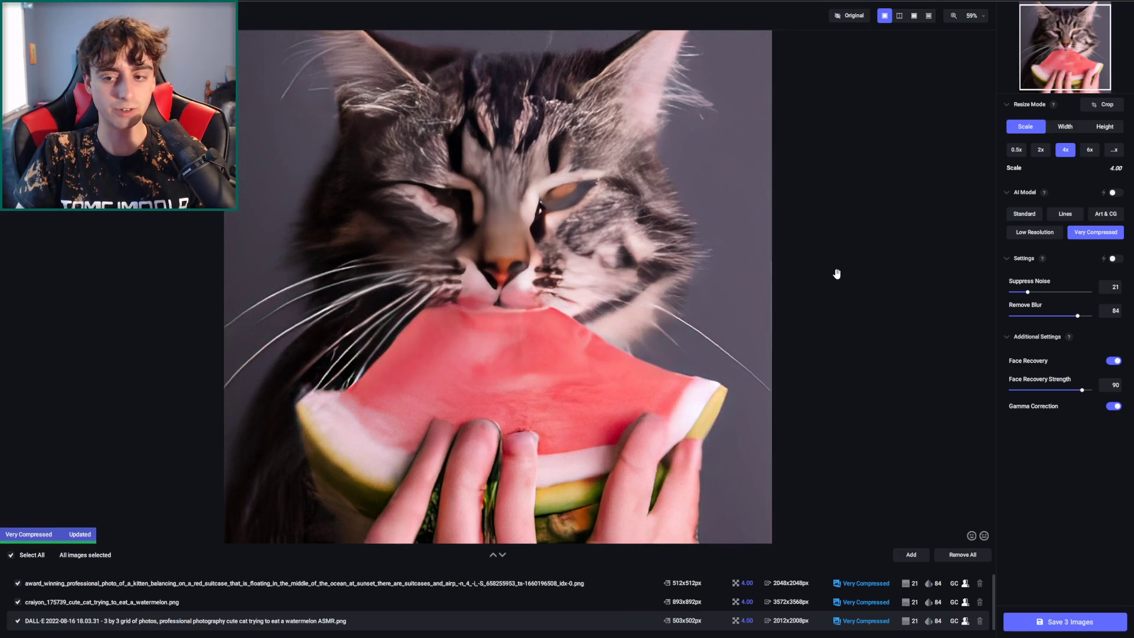
Step: Preview the cat with the Low Resolution model, then use the Standard model with Suppress Noise set to 100
{"action": "left_click", "coordinate": [1029, 230]}
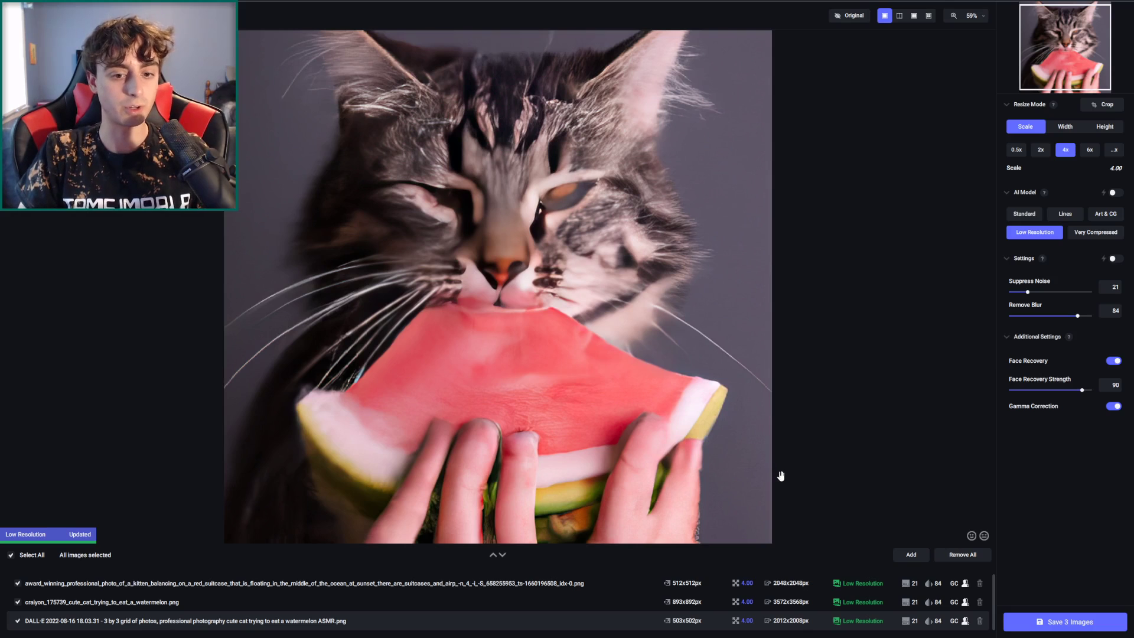
{"action": "left_click", "coordinate": [1024, 214]}
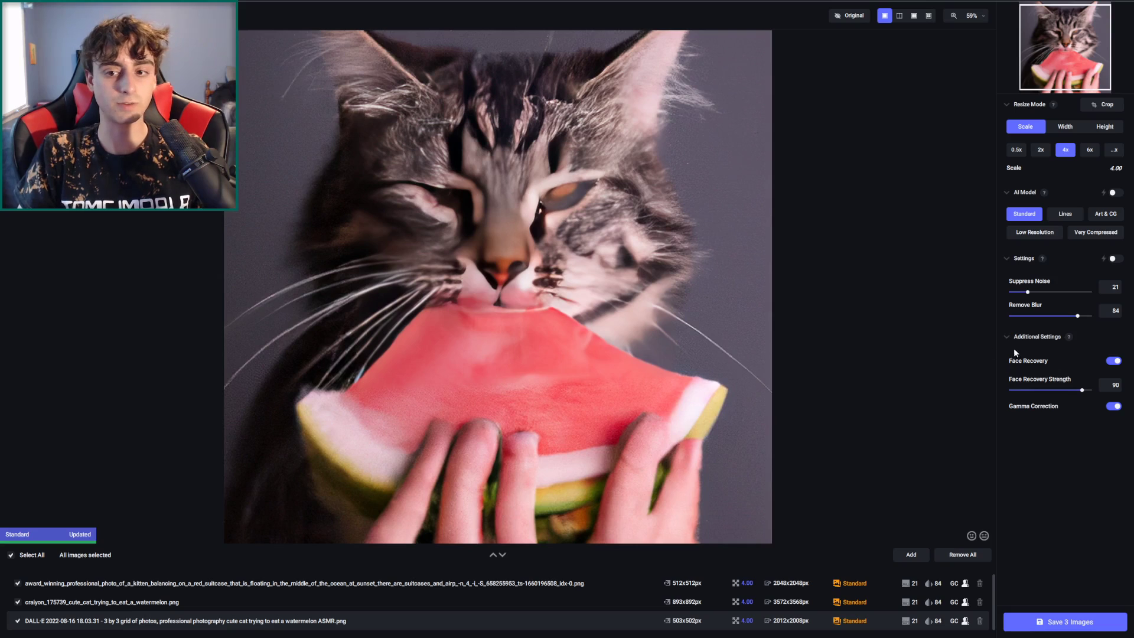
{"action": "left_click_drag", "start_coordinate": [1027, 292], "coordinate": [1090, 292]}
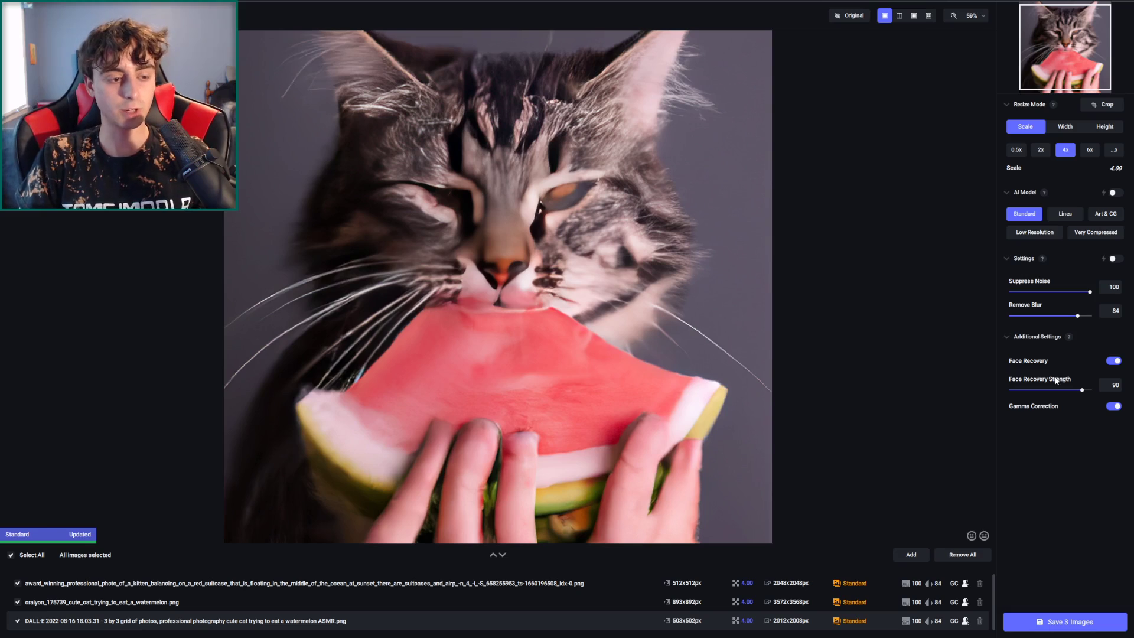
{"action": "mouse_move", "coordinate": [1042, 237]}
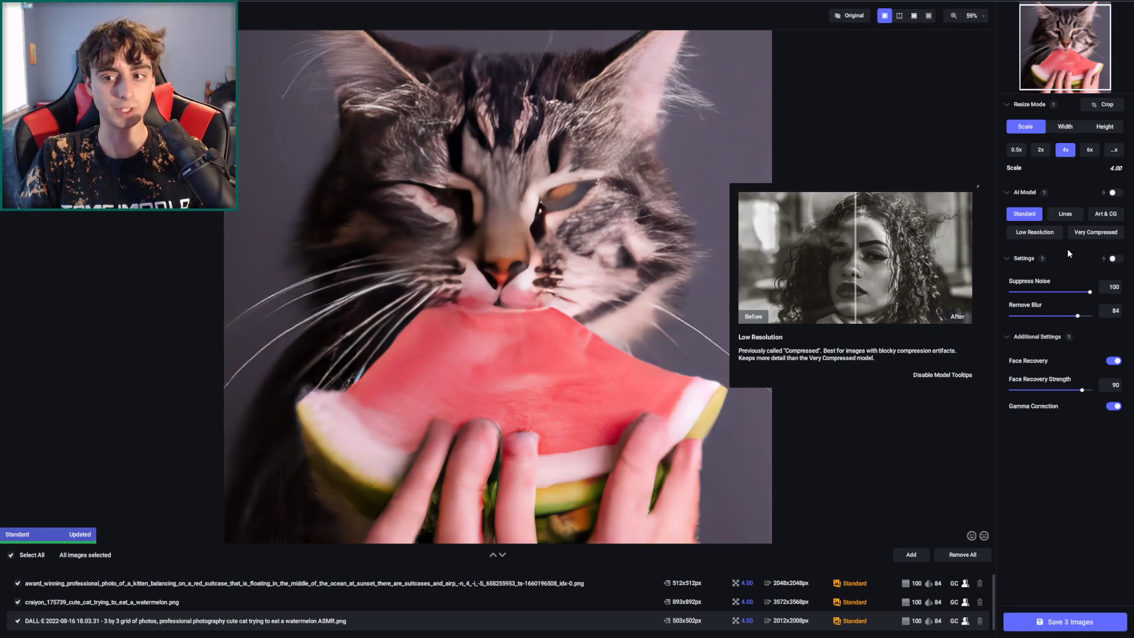
Step: Set Remove Blur, Suppress Noise and Face Recovery Strength all to 0
{"action": "left_click_drag", "start_coordinate": [1077, 316], "coordinate": [955, 327]}
{"action": "left_click_drag", "start_coordinate": [1042, 293], "coordinate": [972, 307]}
{"action": "left_click_drag", "start_coordinate": [1043, 389], "coordinate": [940, 401]}
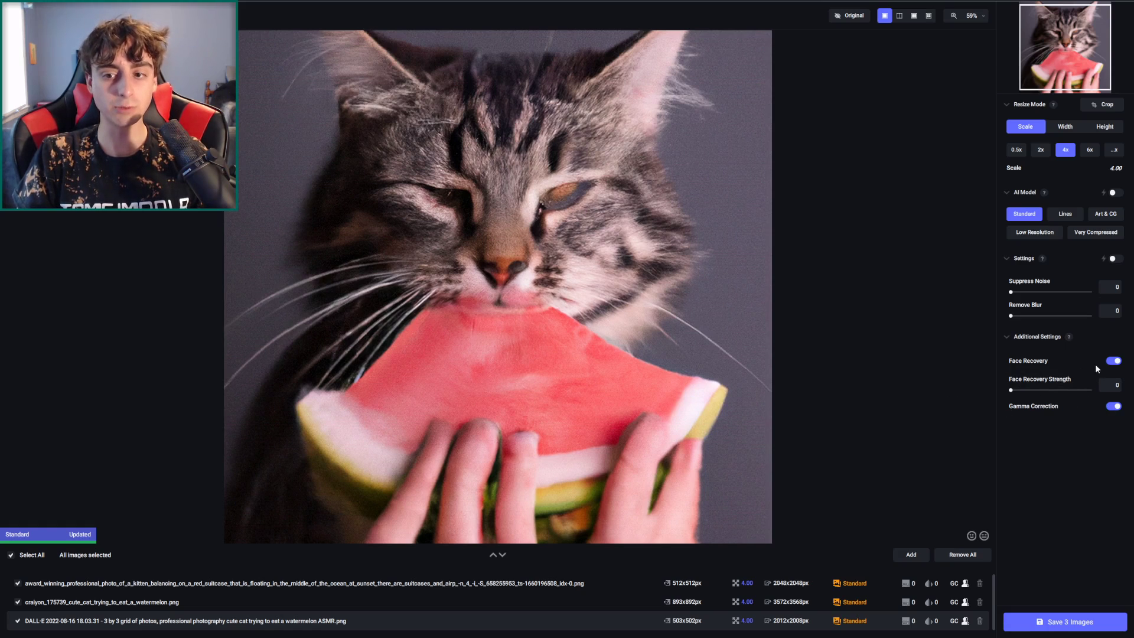
Step: Set Suppress Noise to 26 and Remove Blur to 87, and inspect the cat's face and the watermelon up close
{"action": "left_click", "coordinate": [1032, 293]}
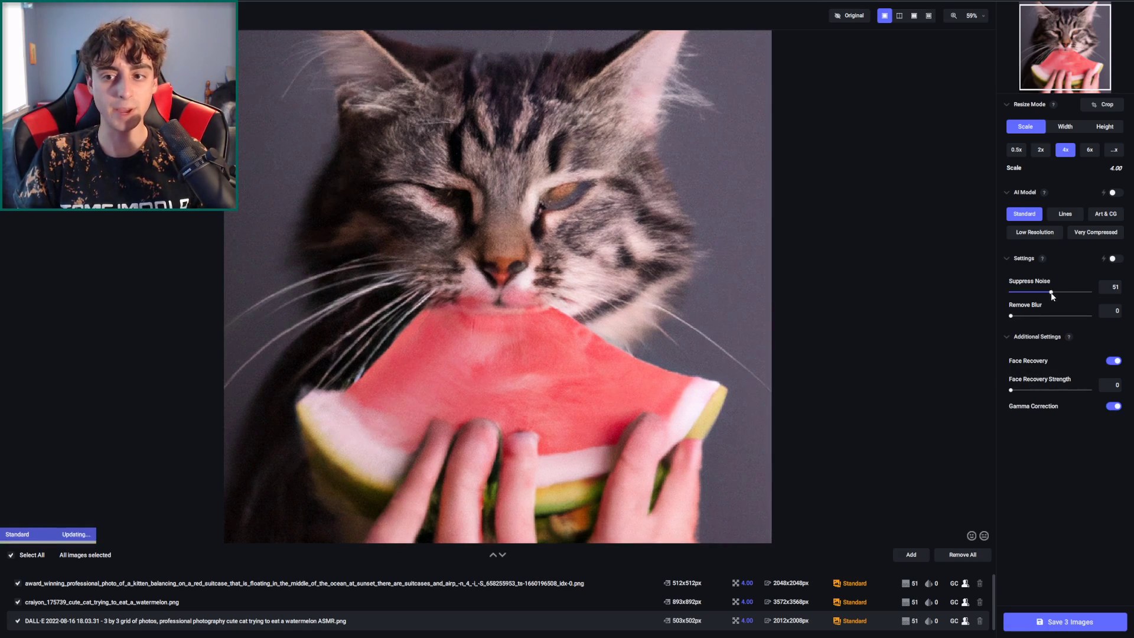
{"action": "left_click", "coordinate": [1079, 315]}
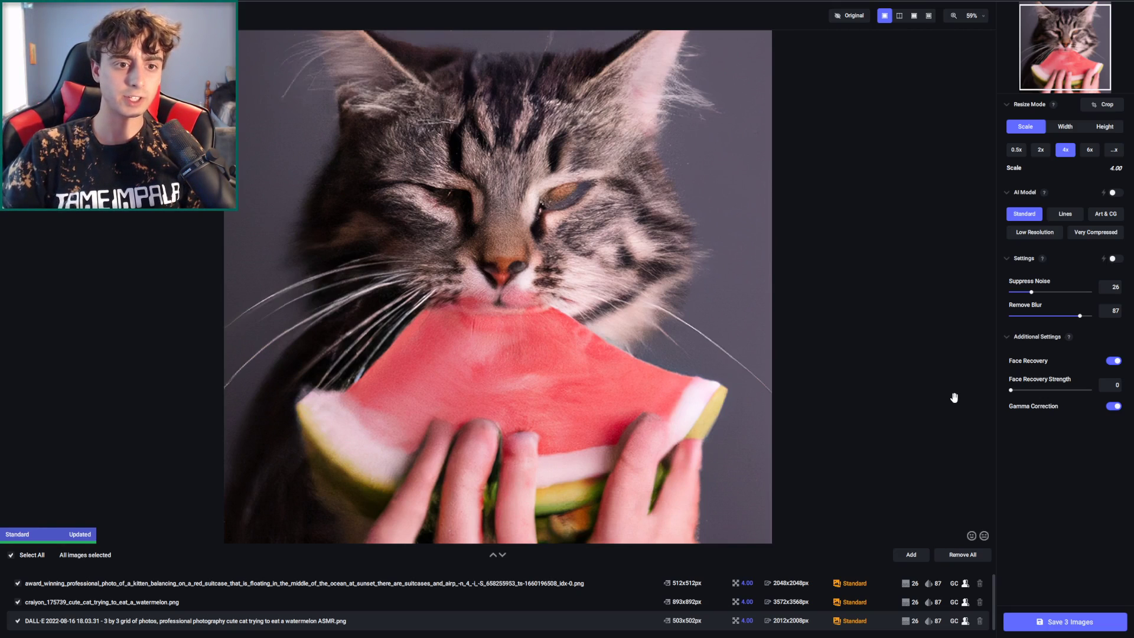
{"action": "scroll", "coordinate": [531, 351], "scroll_direction": "up", "scroll_amount": 1}
{"action": "scroll", "coordinate": [537, 355], "scroll_direction": "up", "scroll_amount": 1}
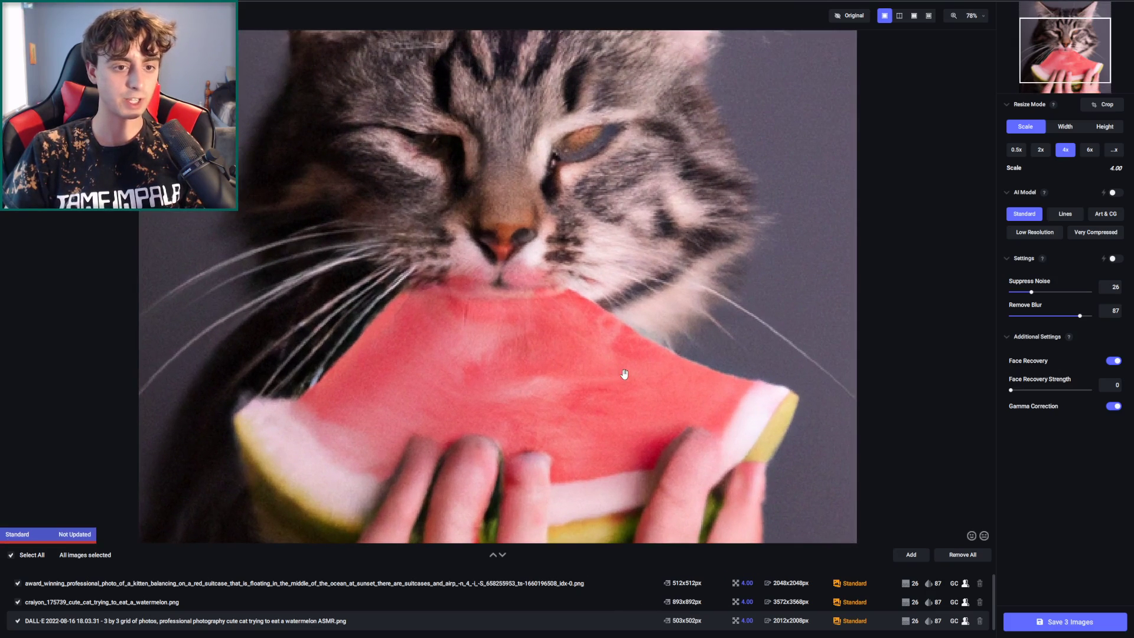
{"action": "scroll", "coordinate": [602, 406], "scroll_direction": "up", "scroll_amount": 1}
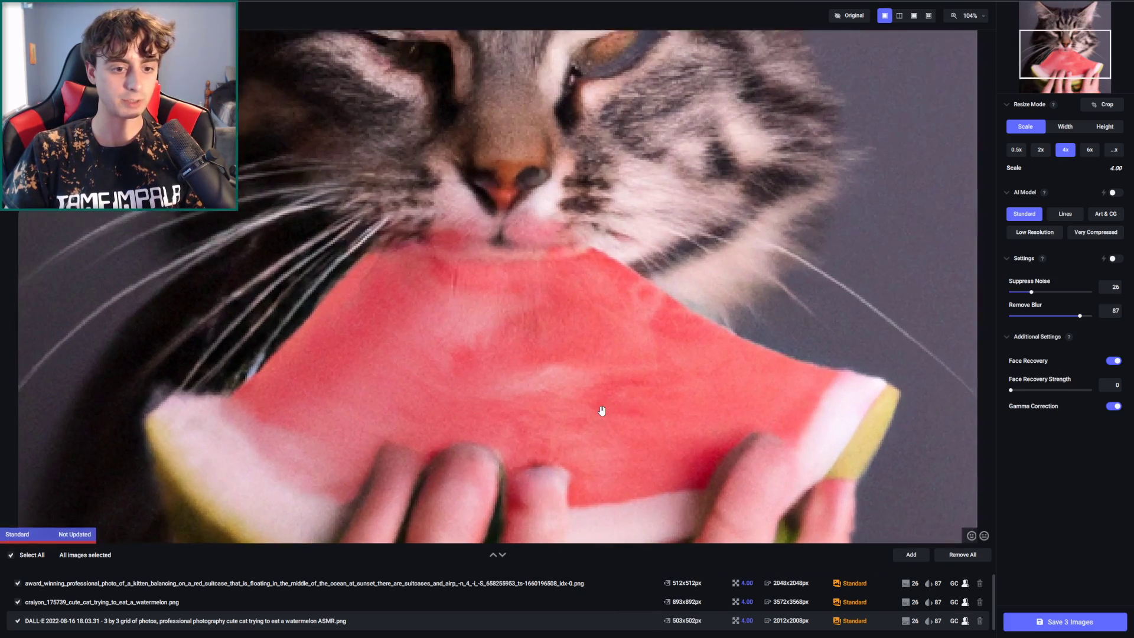
{"action": "left_click_drag", "start_coordinate": [653, 300], "coordinate": [654, 463]}
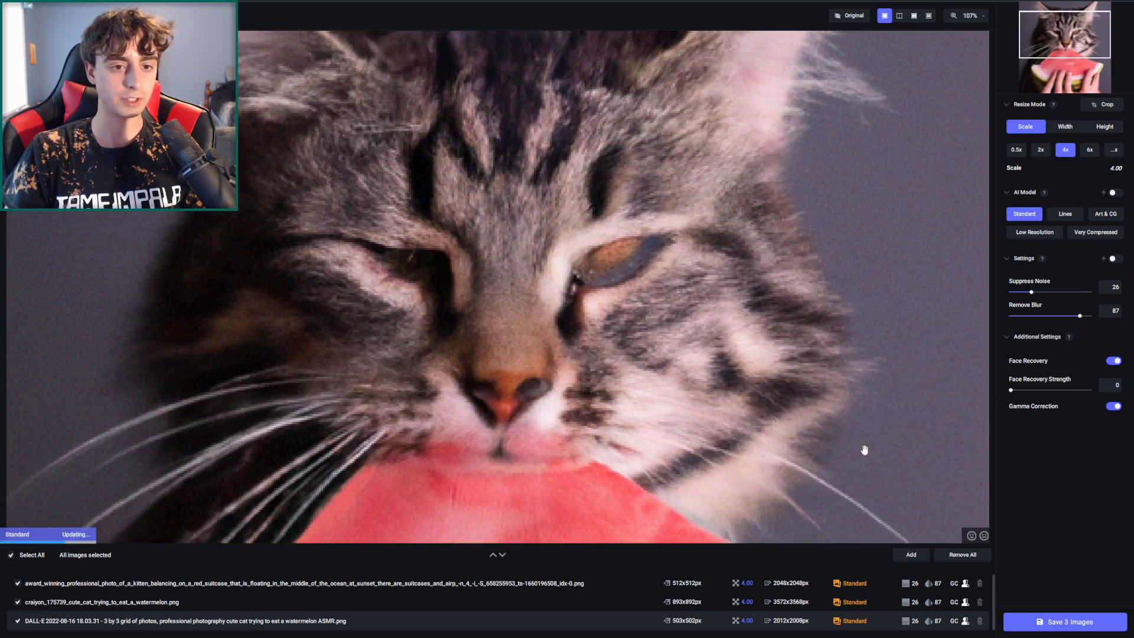
Step: Try Face Recovery Strength at 100 on the cat's face, and set it back to 0
{"action": "left_click_drag", "start_coordinate": [863, 450], "coordinate": [815, 405]}
{"action": "left_click_drag", "start_coordinate": [1037, 390], "coordinate": [1093, 390]}
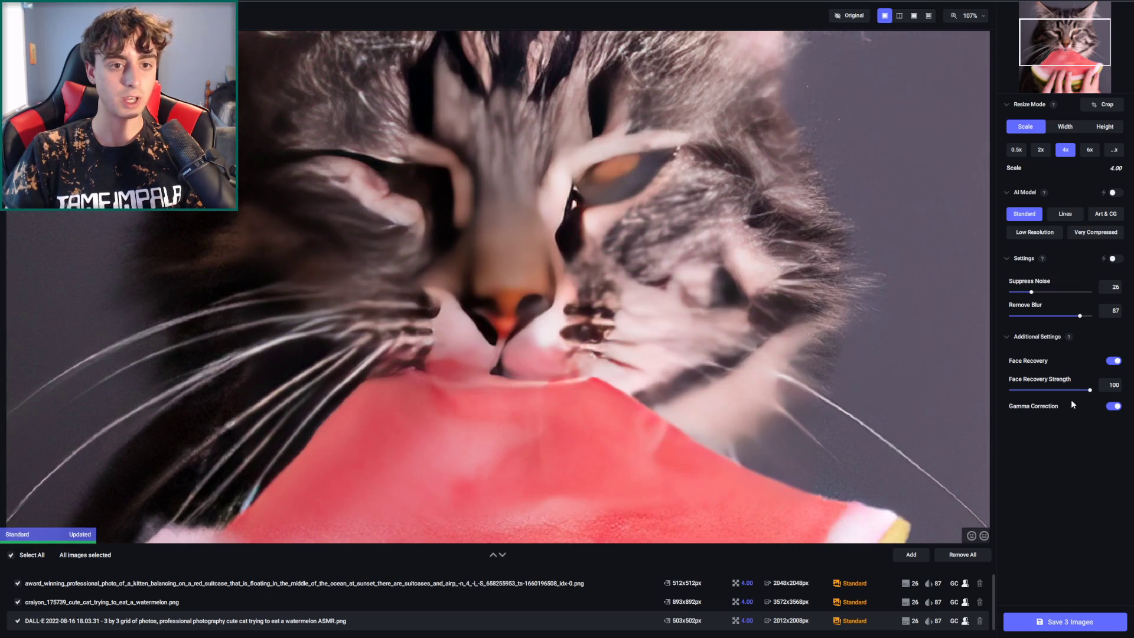
{"action": "left_click_drag", "start_coordinate": [1067, 390], "coordinate": [944, 393]}
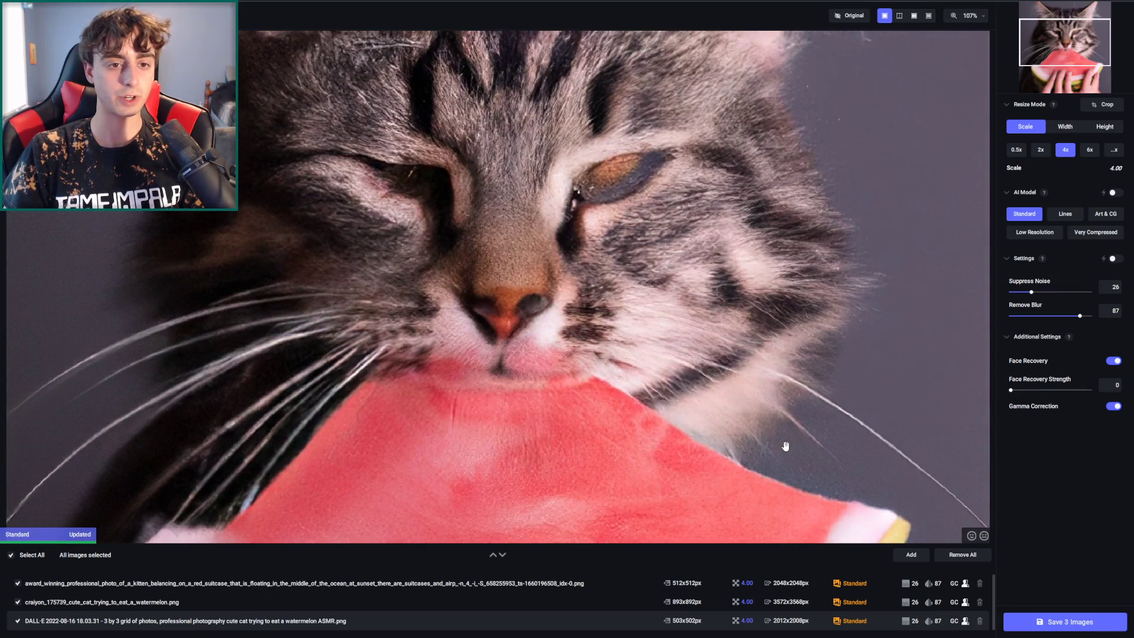
Step: Compare the Standard upscale of the cat's eyes, nose and forehead fur with the original up close
{"action": "scroll", "coordinate": [800, 436], "scroll_direction": "down", "scroll_amount": 3}
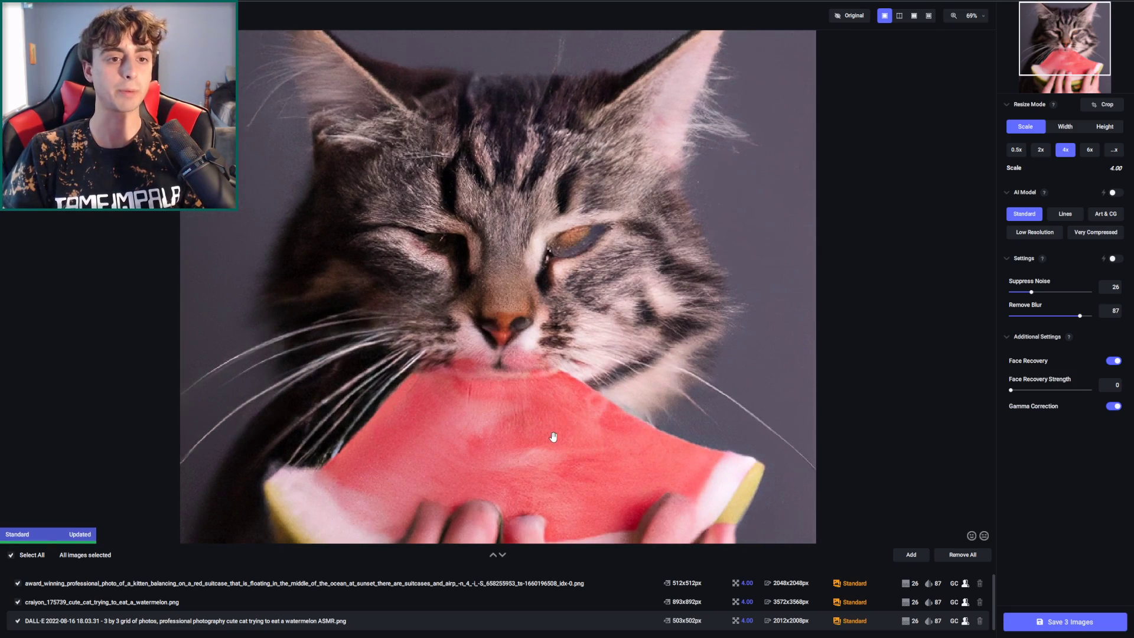
{"action": "scroll", "coordinate": [549, 437], "scroll_direction": "up", "scroll_amount": 3}
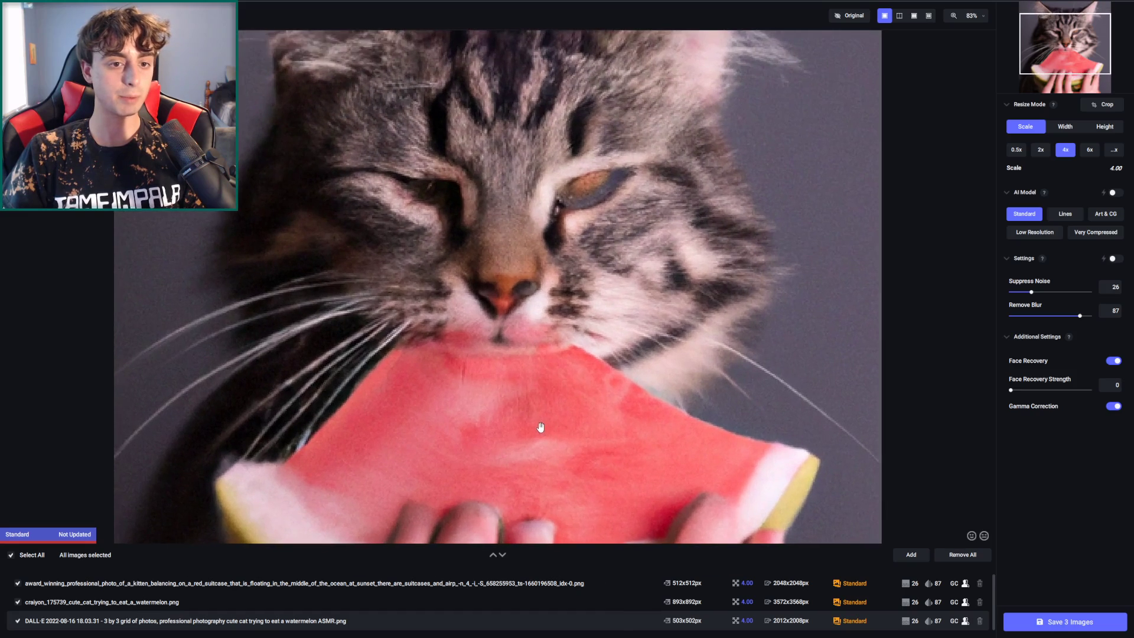
{"action": "scroll", "coordinate": [579, 401], "scroll_direction": "up", "scroll_amount": 2}
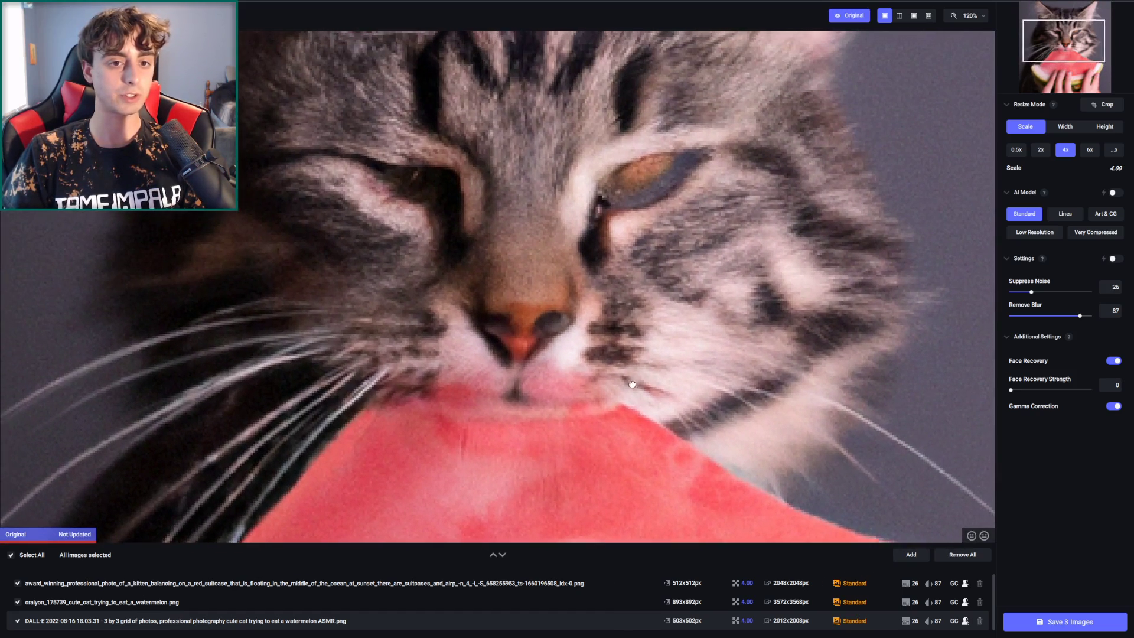
{"action": "left_click", "coordinate": [624, 404]}
{"action": "left_click", "coordinate": [624, 404]}
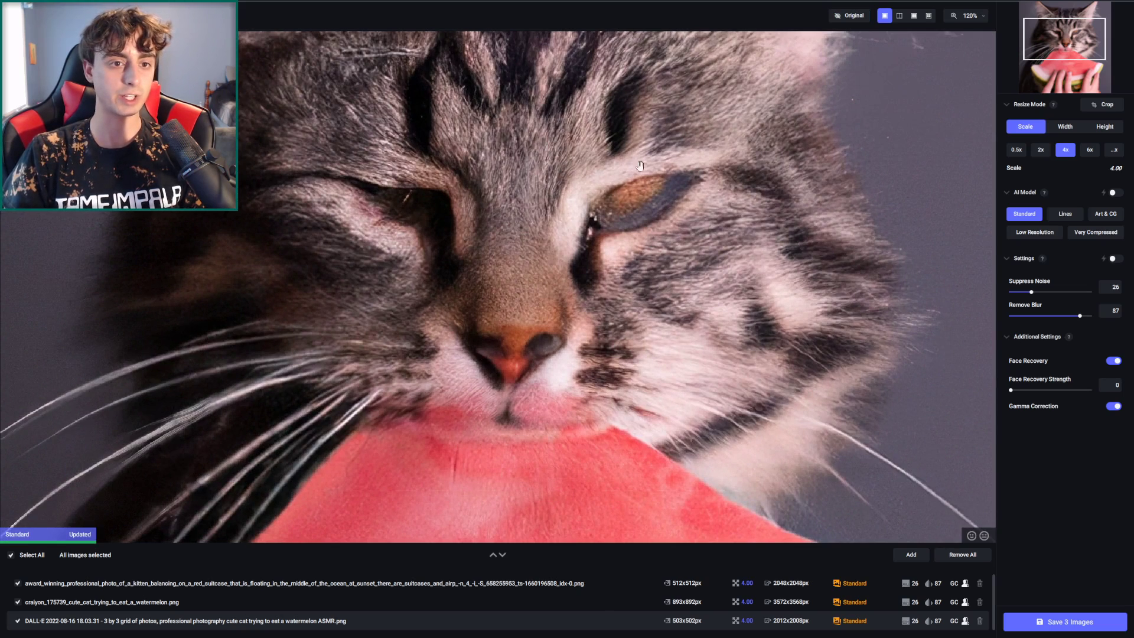
{"action": "left_click_drag", "start_coordinate": [578, 253], "coordinate": [608, 363]}
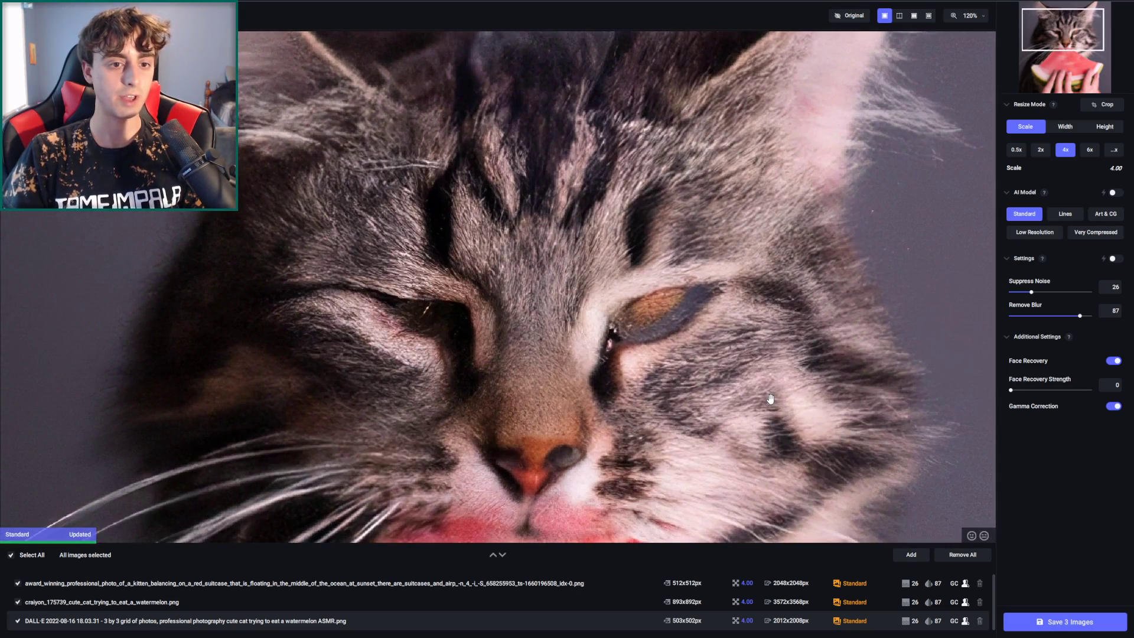
{"action": "left_click_drag", "start_coordinate": [770, 398], "coordinate": [811, 467]}
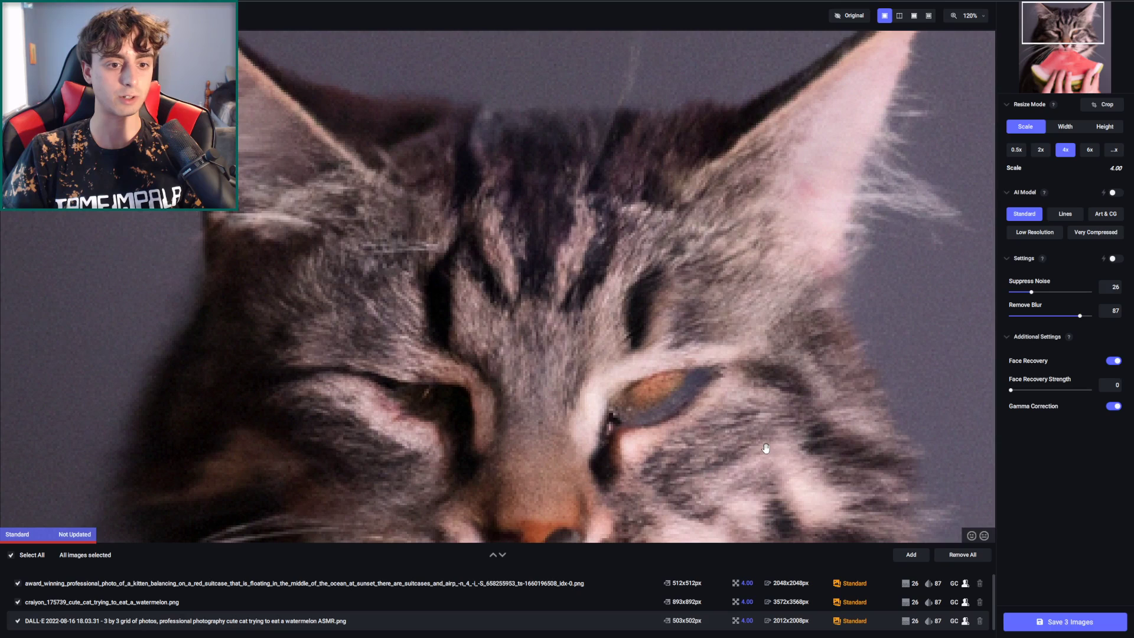
{"action": "left_click", "coordinate": [812, 463]}
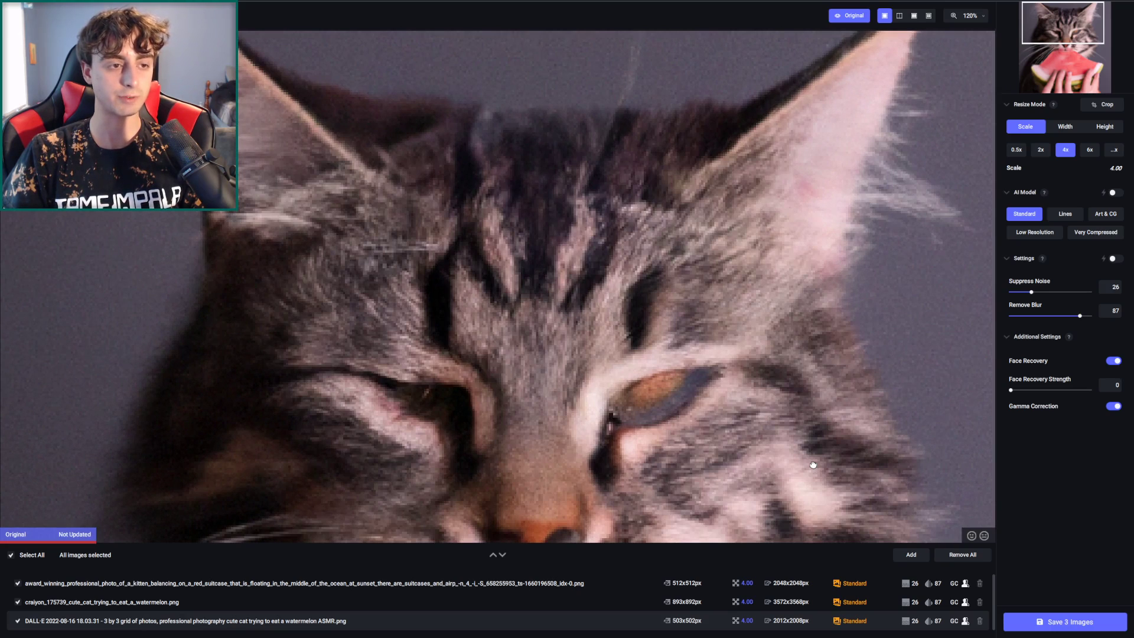
{"action": "left_click", "coordinate": [814, 464]}
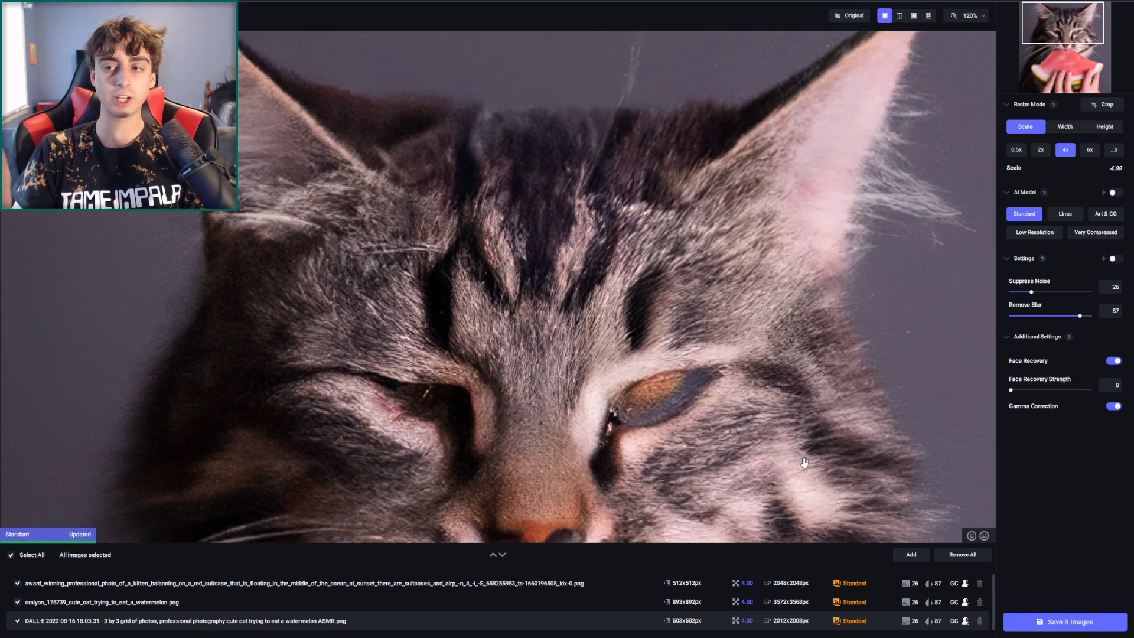
Step: Examine the watermelon slice and the fingers holding it in the 4x Standard result
{"action": "scroll", "coordinate": [804, 463], "scroll_direction": "down", "scroll_amount": 5}
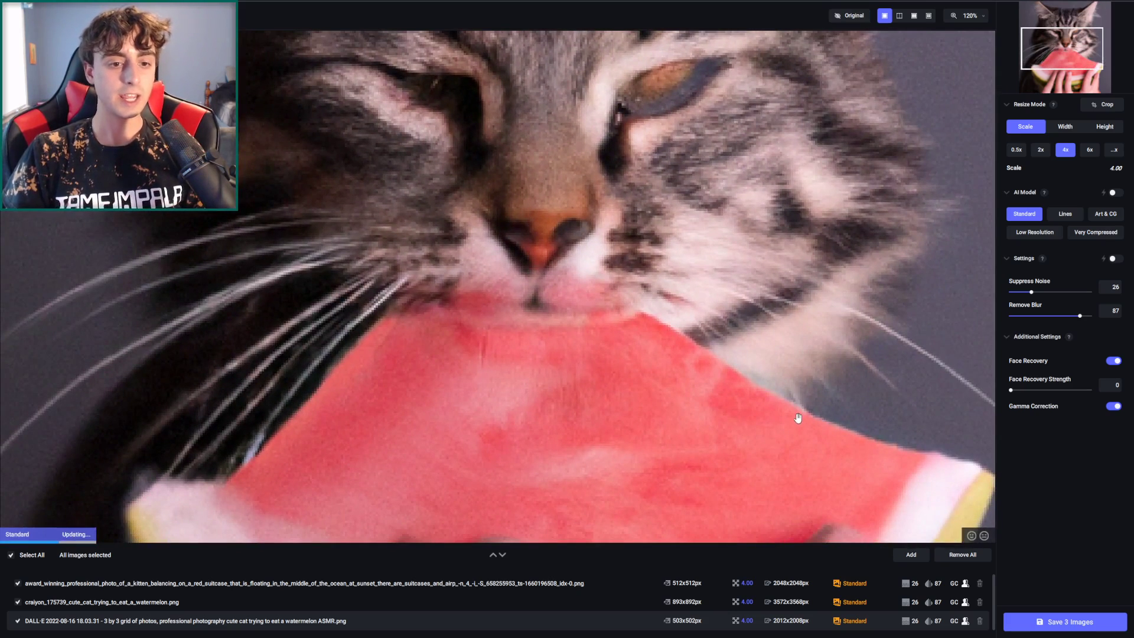
{"action": "scroll", "coordinate": [761, 469], "scroll_direction": "down", "scroll_amount": 3}
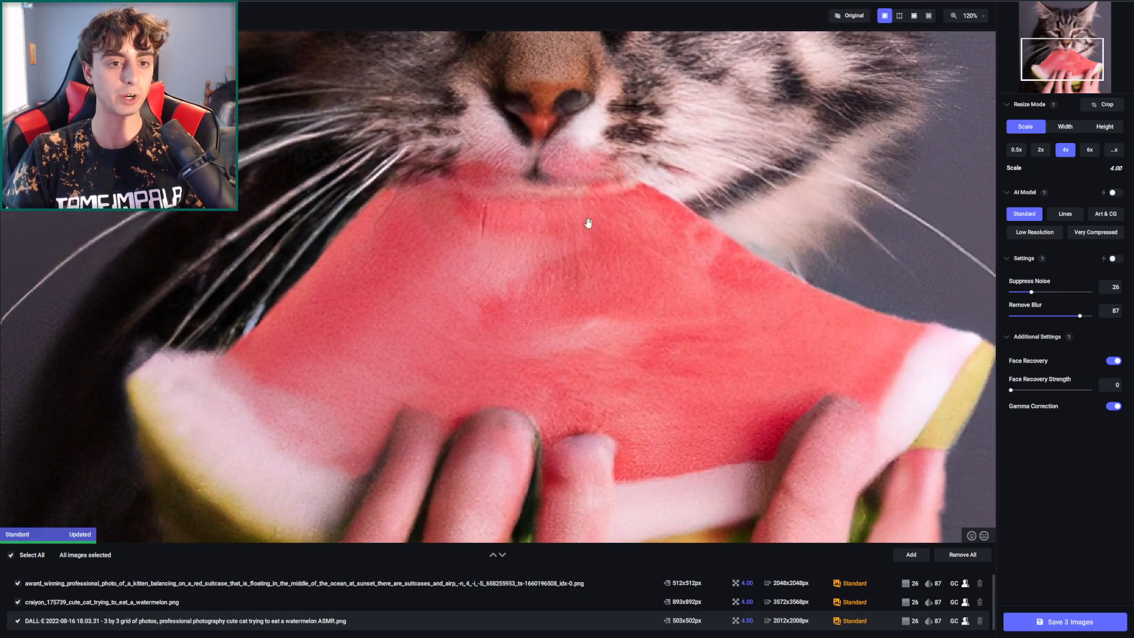
{"action": "left_click_drag", "start_coordinate": [716, 365], "coordinate": [710, 234]}
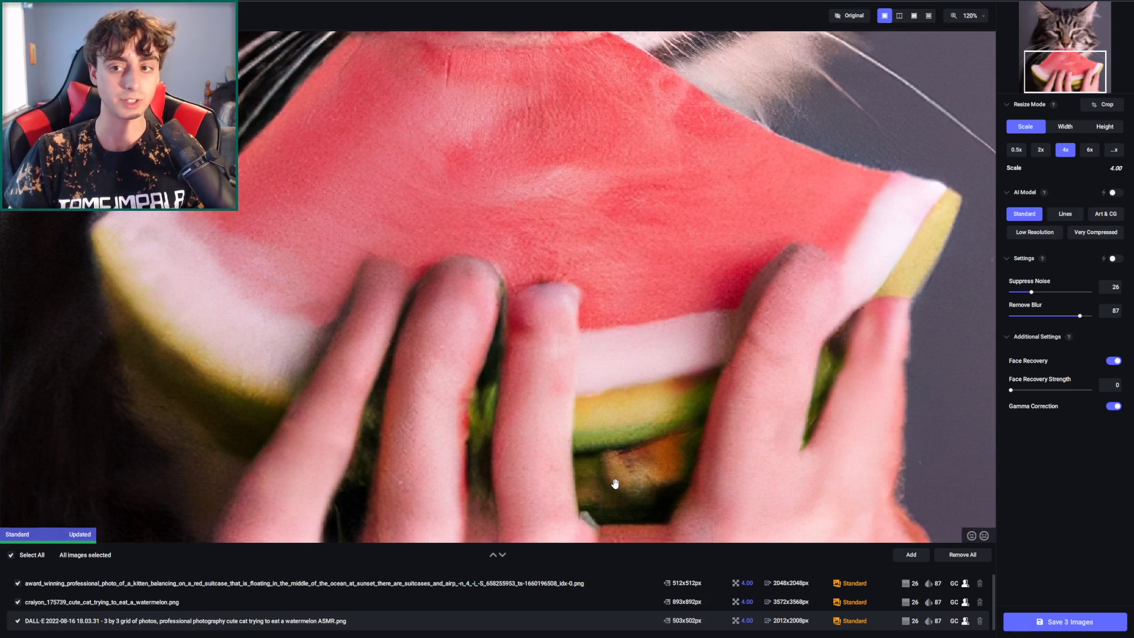
{"action": "scroll", "coordinate": [615, 483], "scroll_direction": "up", "scroll_amount": 5}
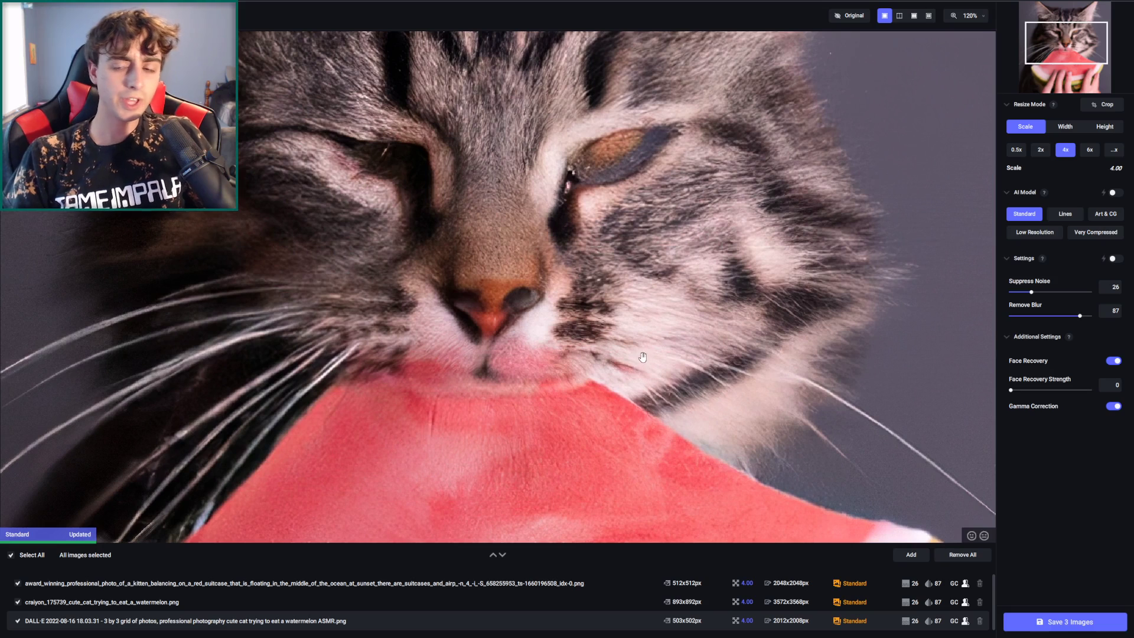
Step: Set the upscale factor to 6x and compare the cat's nose and cheek with the original
{"action": "left_click", "coordinate": [1088, 152]}
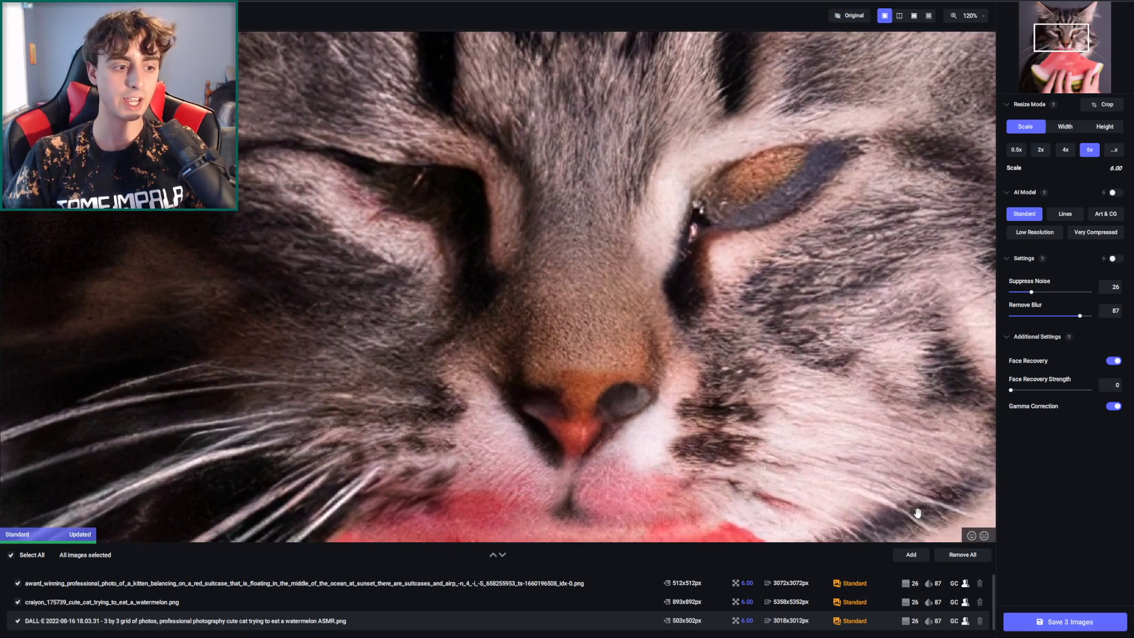
{"action": "scroll", "coordinate": [826, 428], "scroll_direction": "up", "scroll_amount": 1}
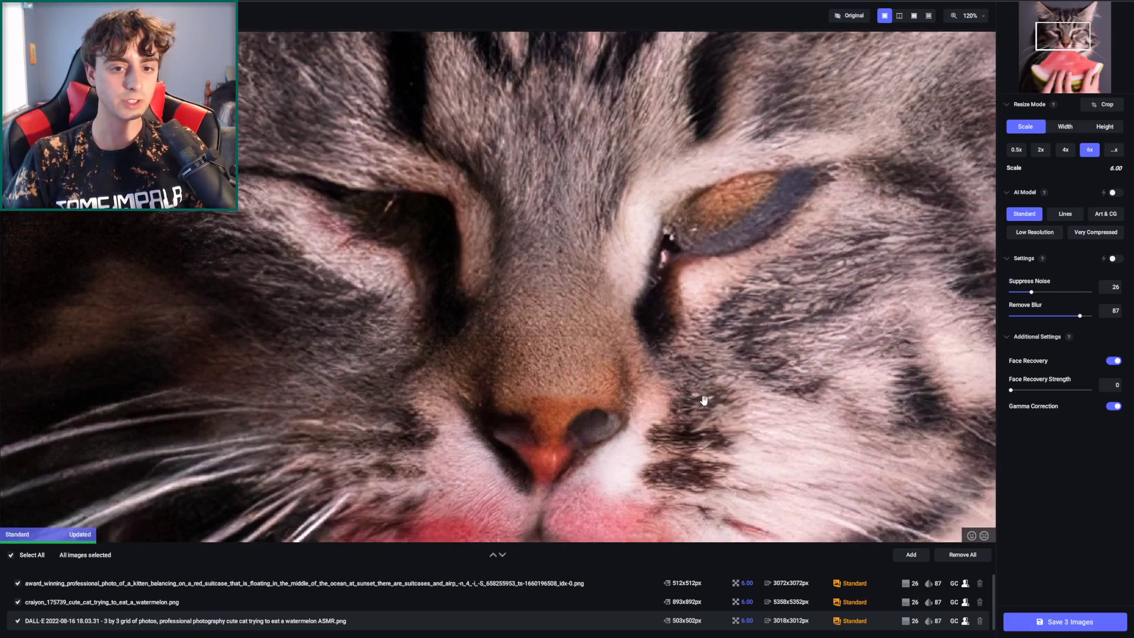
{"action": "scroll", "coordinate": [794, 421], "scroll_direction": "down", "scroll_amount": 4}
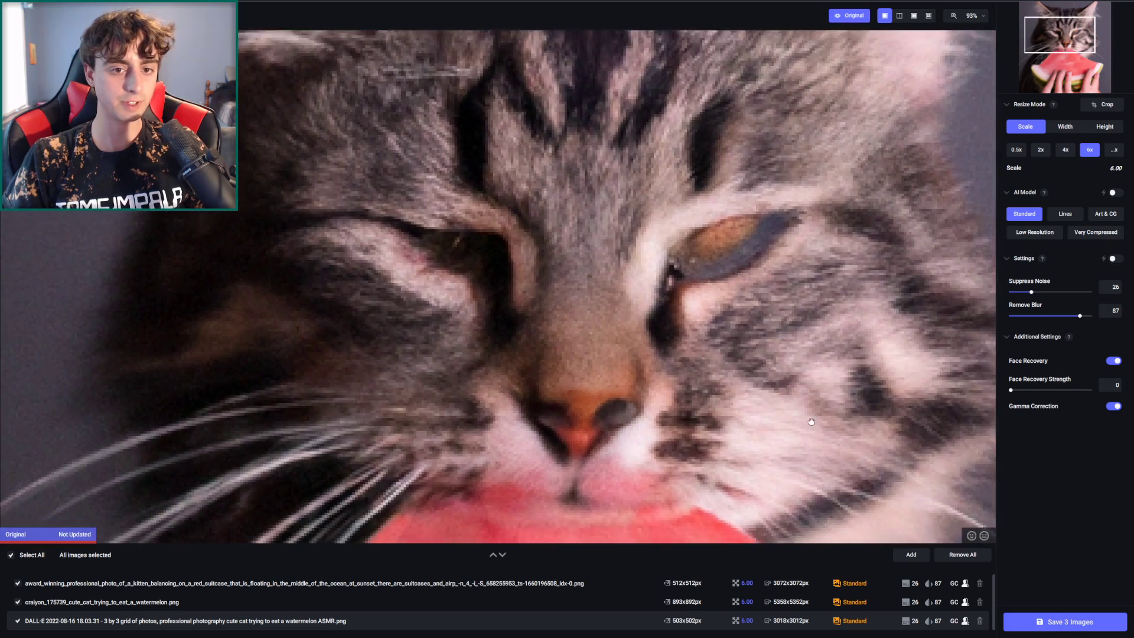
{"action": "scroll", "coordinate": [812, 434], "scroll_direction": "up", "scroll_amount": 7}
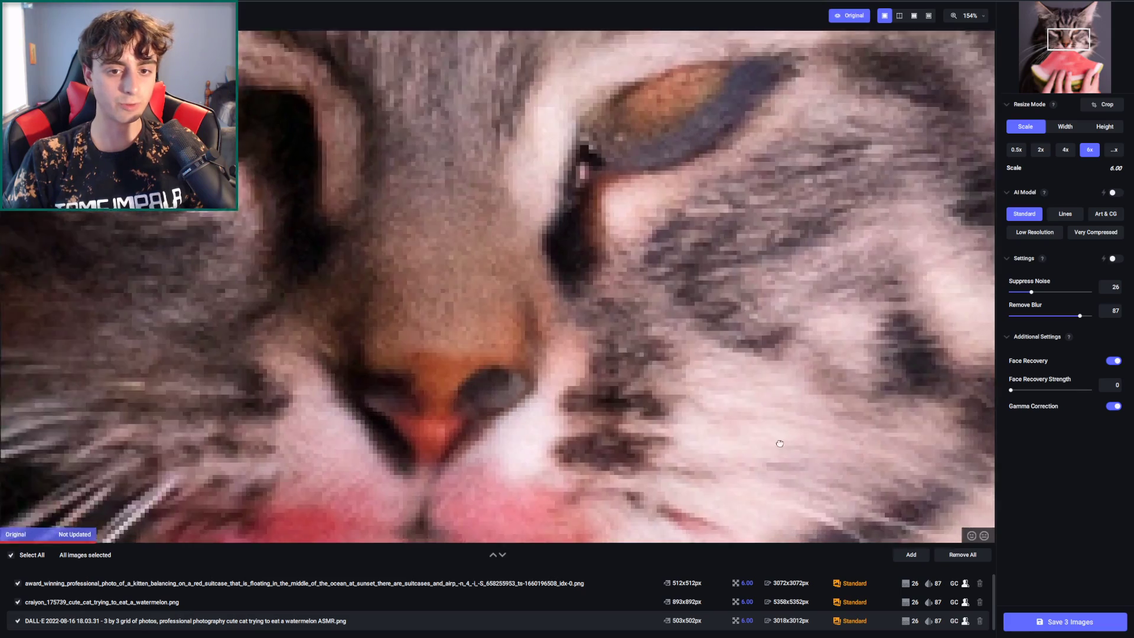
{"action": "left_click_drag", "start_coordinate": [780, 443], "coordinate": [646, 418]}
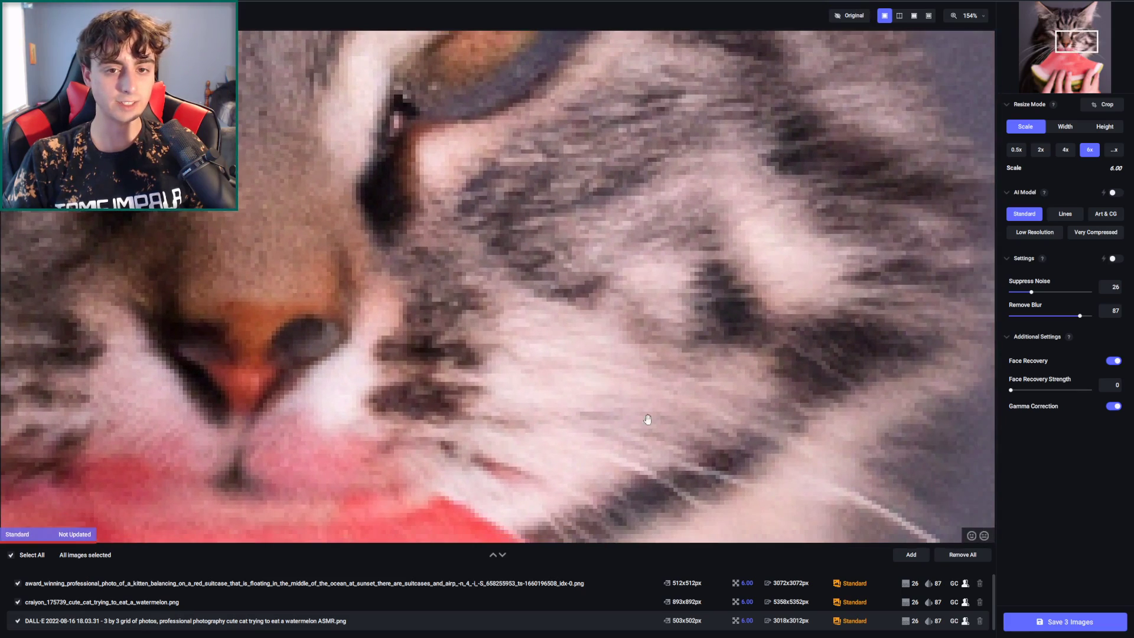
Step: Examine the cat's eyes, ear and forehead fur in the 6x result against the original
{"action": "left_click_drag", "start_coordinate": [685, 350], "coordinate": [772, 481]}
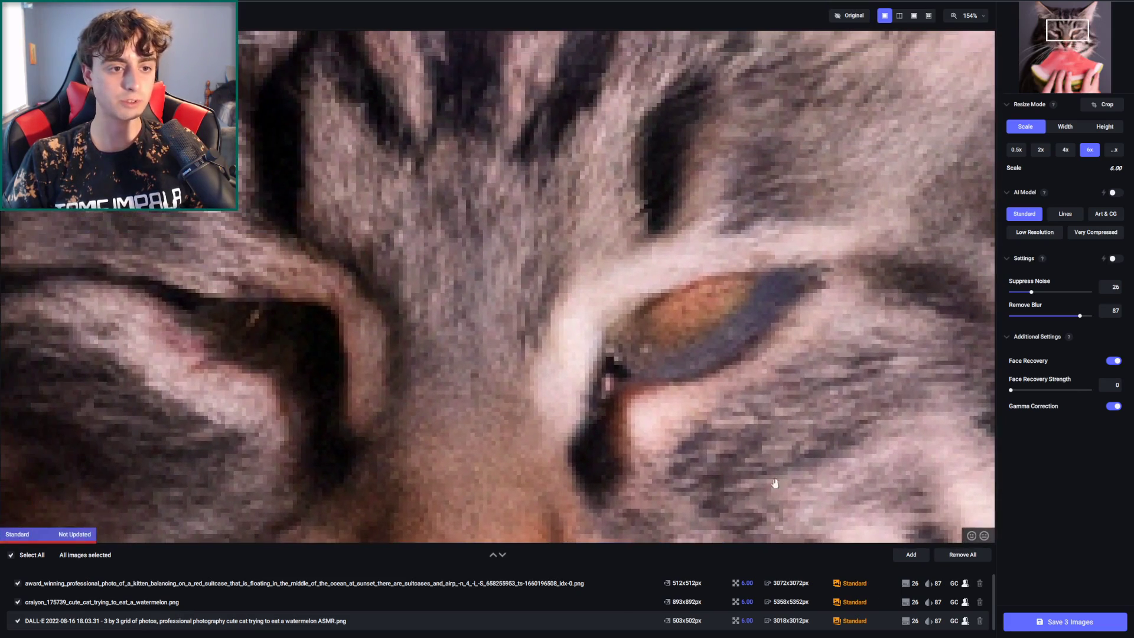
{"action": "left_click_drag", "start_coordinate": [710, 413], "coordinate": [679, 265]}
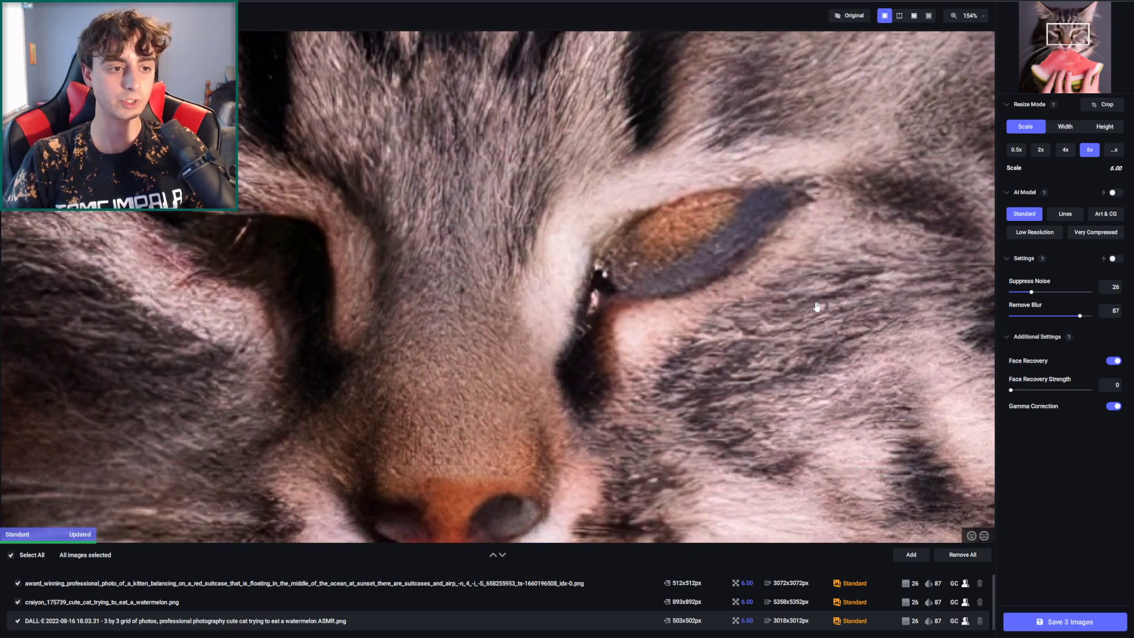
{"action": "left_click_drag", "start_coordinate": [267, 263], "coordinate": [741, 481]}
{"action": "left_click_drag", "start_coordinate": [670, 423], "coordinate": [671, 424]}
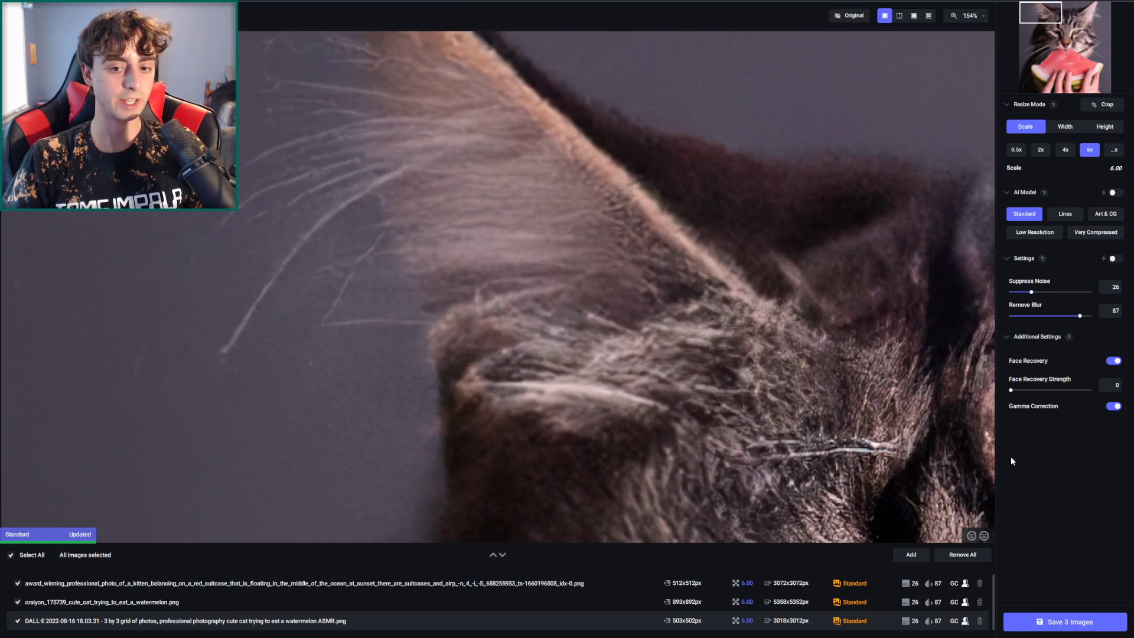
{"action": "left_click_drag", "start_coordinate": [904, 435], "coordinate": [779, 288]}
{"action": "left_click_drag", "start_coordinate": [959, 451], "coordinate": [797, 359]}
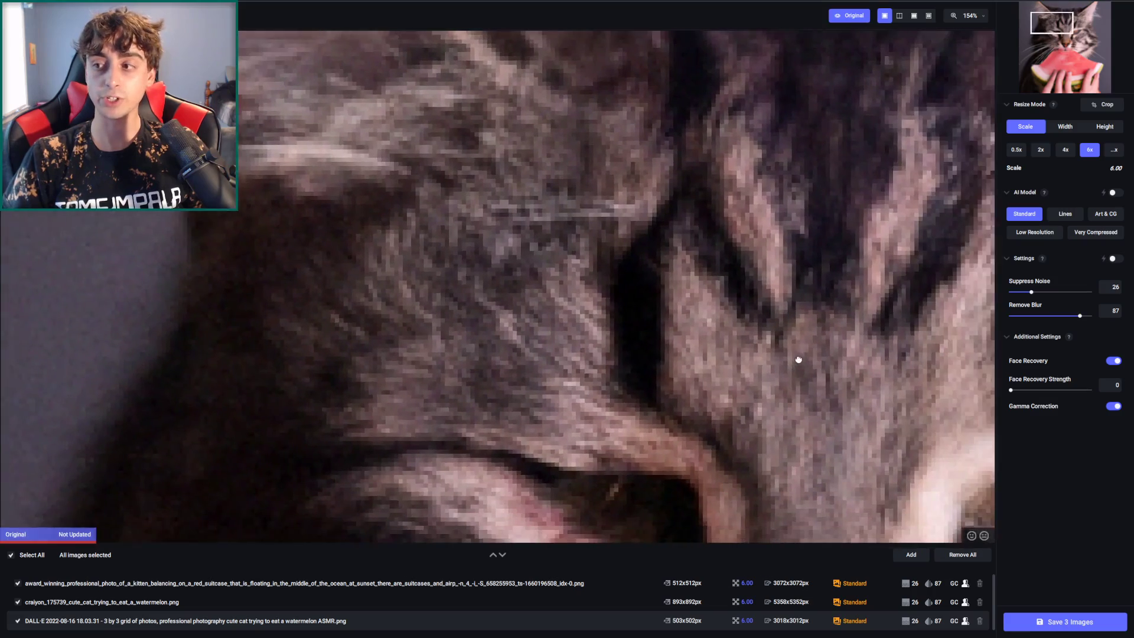
Step: Turn off Face Recovery for all the loaded images while previewing the bonsai tree
{"action": "scroll", "coordinate": [791, 410], "scroll_direction": "down", "scroll_amount": 5}
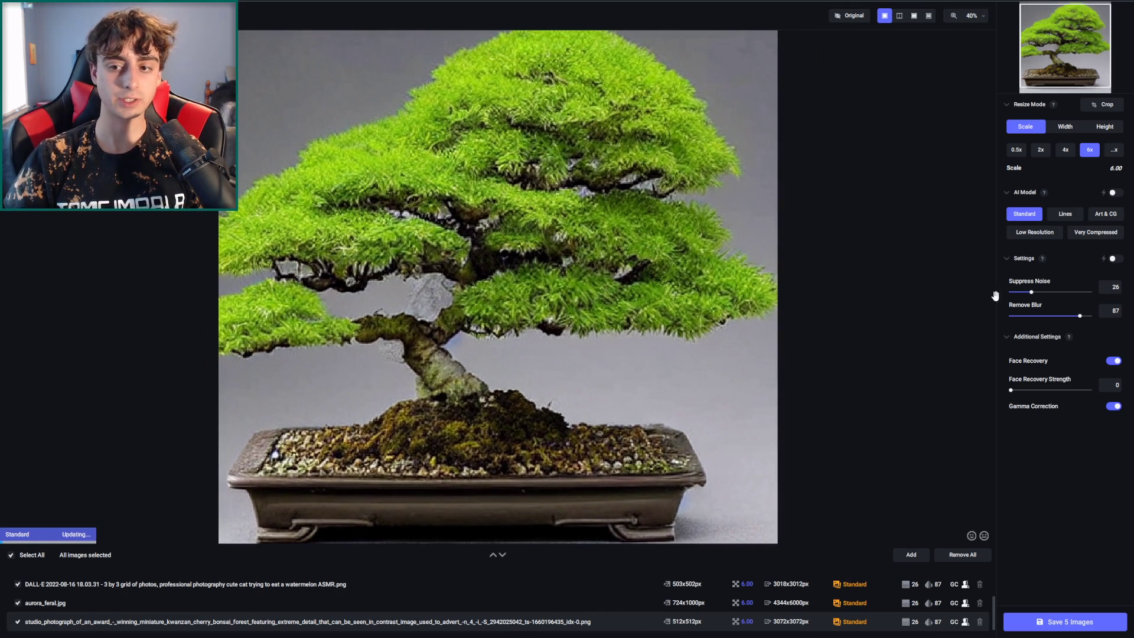
{"action": "left_click", "coordinate": [1112, 362]}
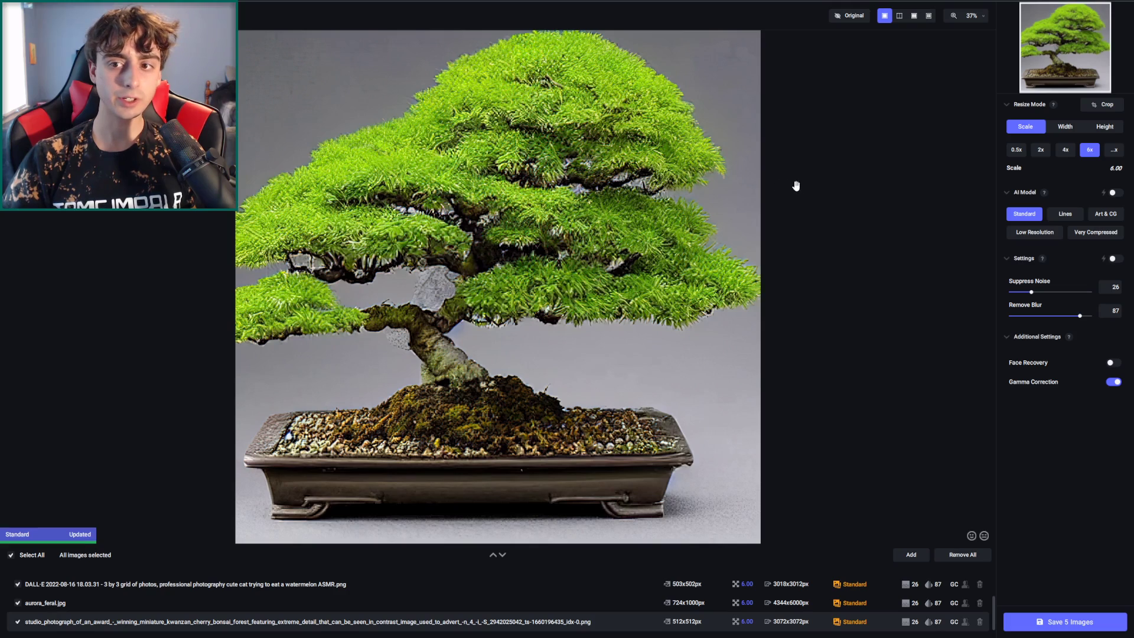
Step: Set the upscale factor to 4x for all images and compare the bonsai's foliage and trunk with the original
{"action": "scroll", "coordinate": [617, 237], "scroll_direction": "up", "scroll_amount": 5}
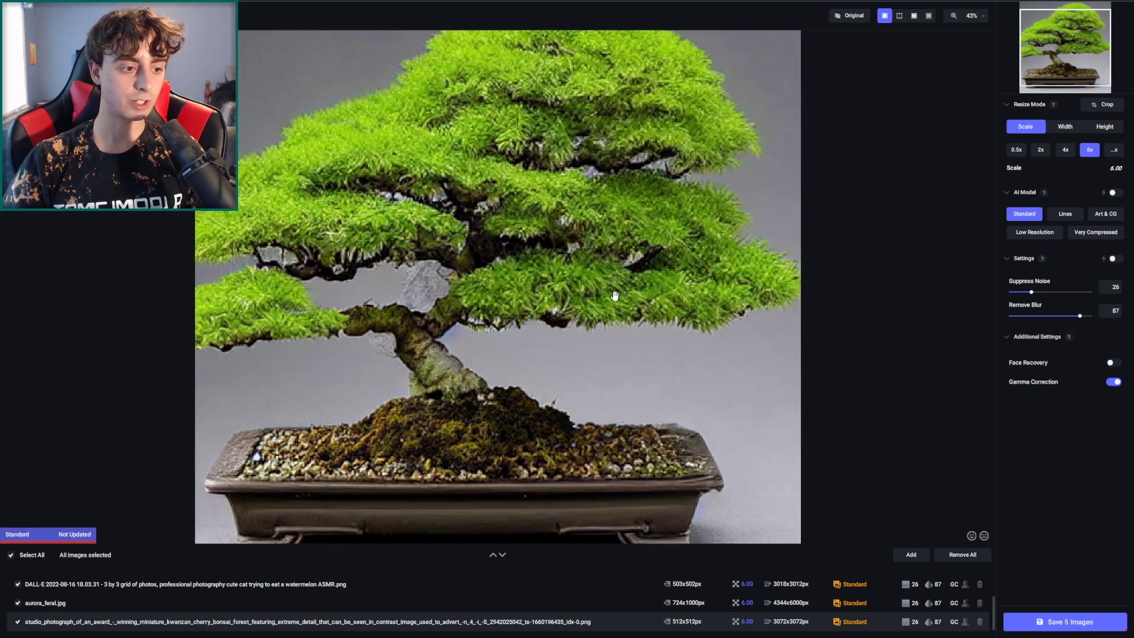
{"action": "left_click", "coordinate": [1065, 149]}
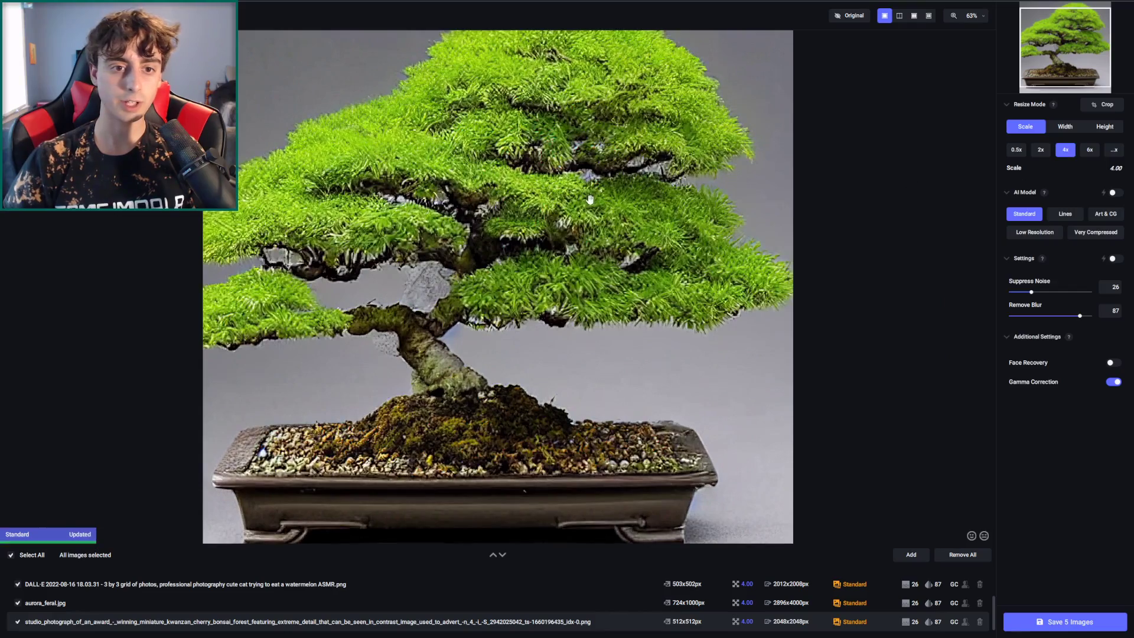
{"action": "scroll", "coordinate": [544, 248], "scroll_direction": "up", "scroll_amount": 5}
{"action": "left_click", "coordinate": [671, 293]}
{"action": "left_click_drag", "start_coordinate": [671, 292], "coordinate": [688, 329]}
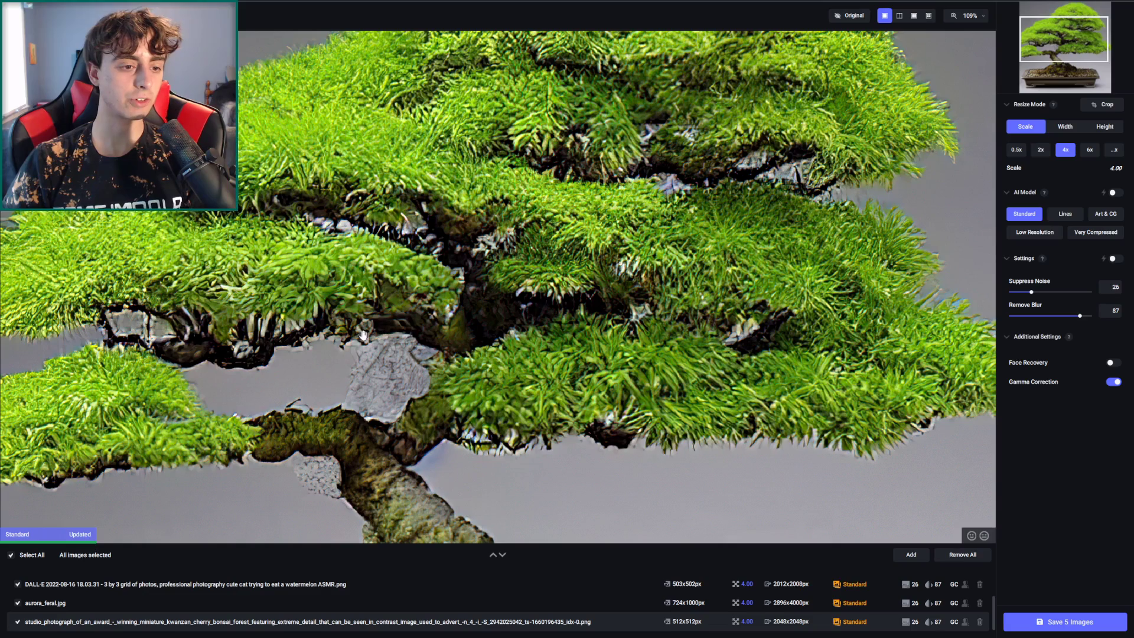
{"action": "scroll", "coordinate": [532, 272], "scroll_direction": "up", "scroll_amount": 3}
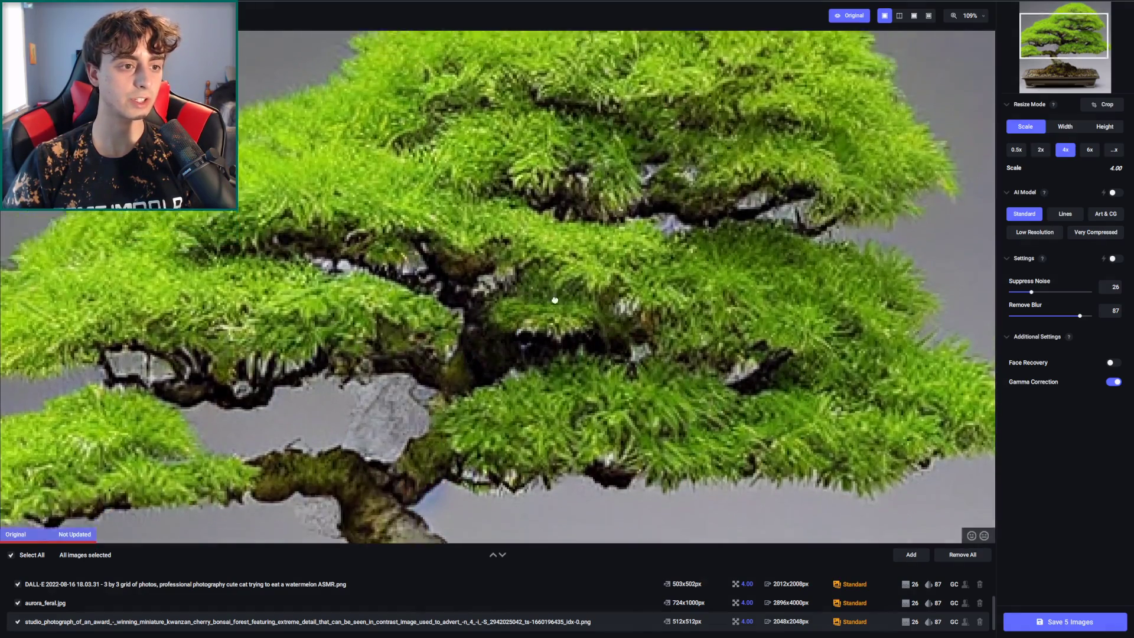
{"action": "scroll", "coordinate": [891, 293], "scroll_direction": "down", "scroll_amount": 4}
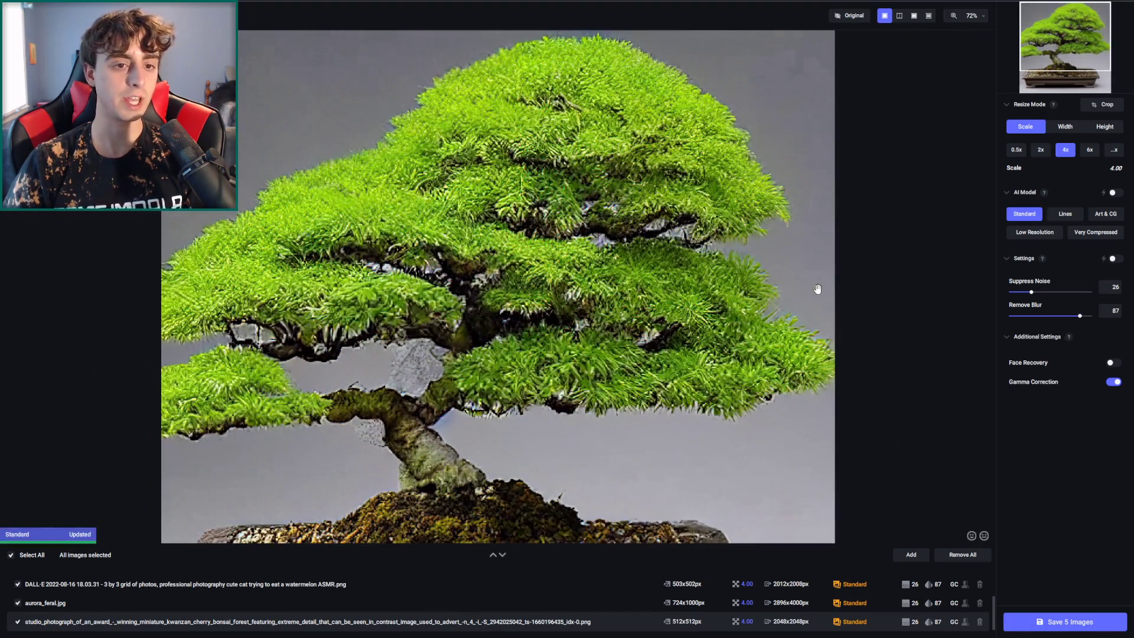
{"action": "scroll", "coordinate": [817, 288], "scroll_direction": "down", "scroll_amount": 1}
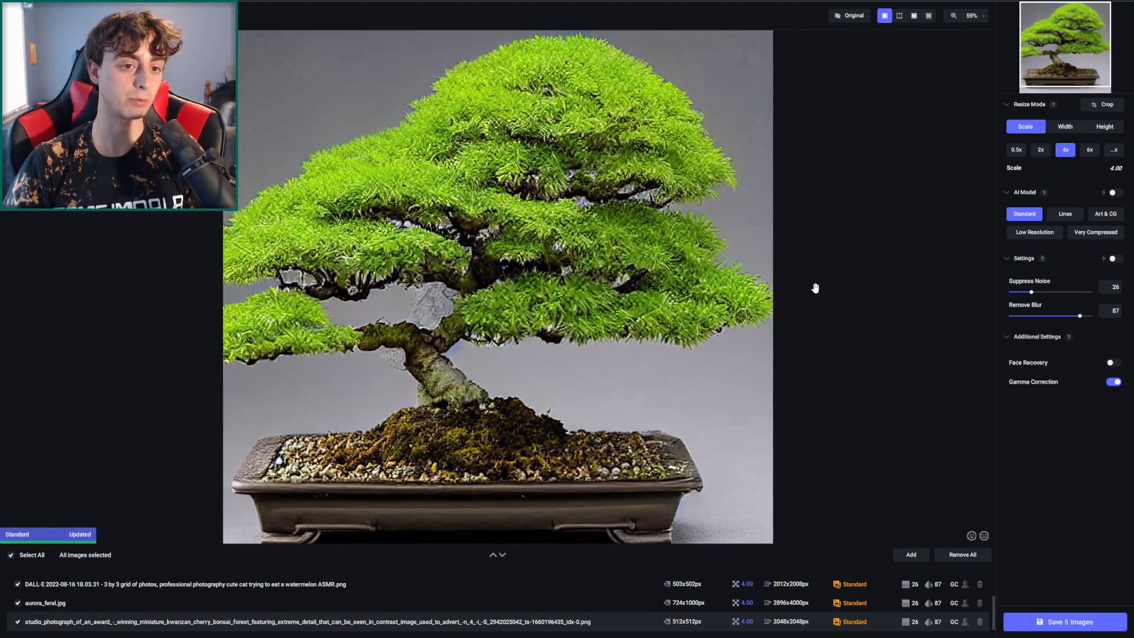
{"action": "scroll", "coordinate": [816, 286], "scroll_direction": "down", "scroll_amount": 1}
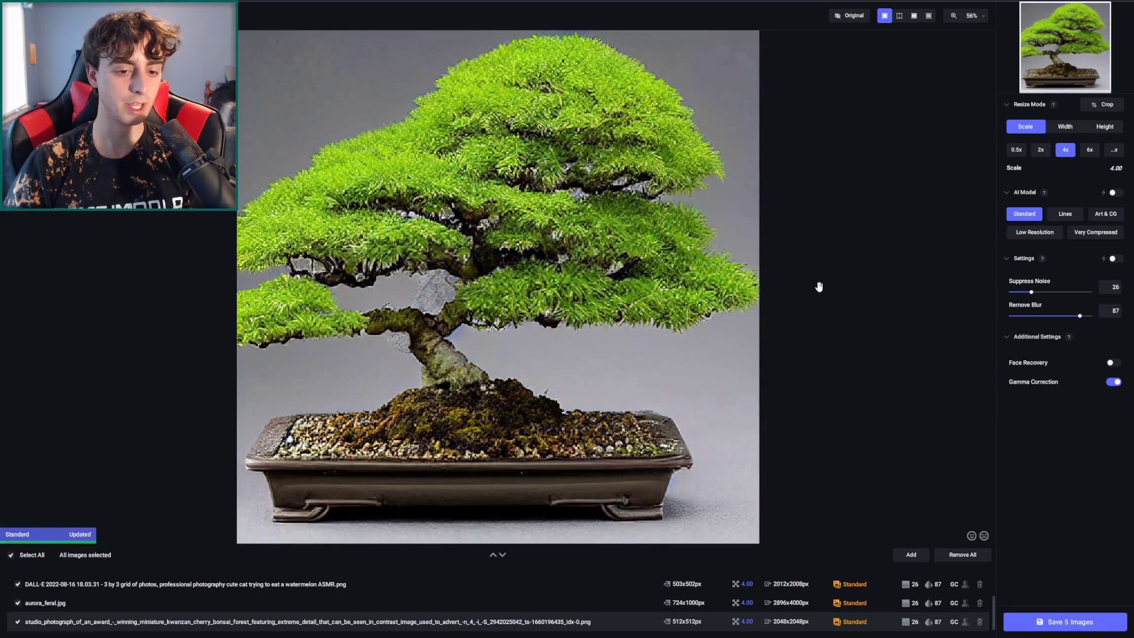
Step: Set Suppress Noise and Remove Blur to 0 for all the loaded images
{"action": "mouse_move", "coordinate": [1066, 218]}
{"action": "left_click_drag", "start_coordinate": [1047, 292], "coordinate": [1010, 315]}
{"action": "left_click_drag", "start_coordinate": [1089, 292], "coordinate": [1010, 292]}
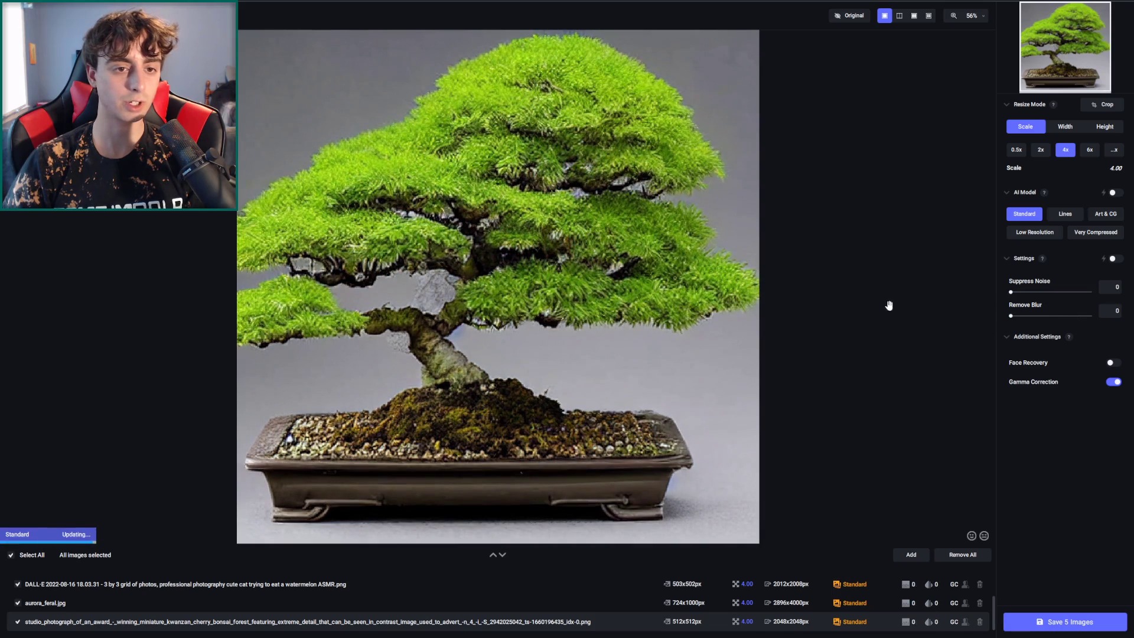
Step: Set Remove Blur to 75 and Suppress Noise to 29 for all the loaded images
{"action": "left_click", "coordinate": [1070, 316]}
{"action": "left_click", "coordinate": [1032, 292]}
{"action": "left_click", "coordinate": [1034, 292]}
Step: Try the Very Compressed model on the bonsai, and switch all the images to the Low Resolution model
{"action": "left_click", "coordinate": [1096, 234]}
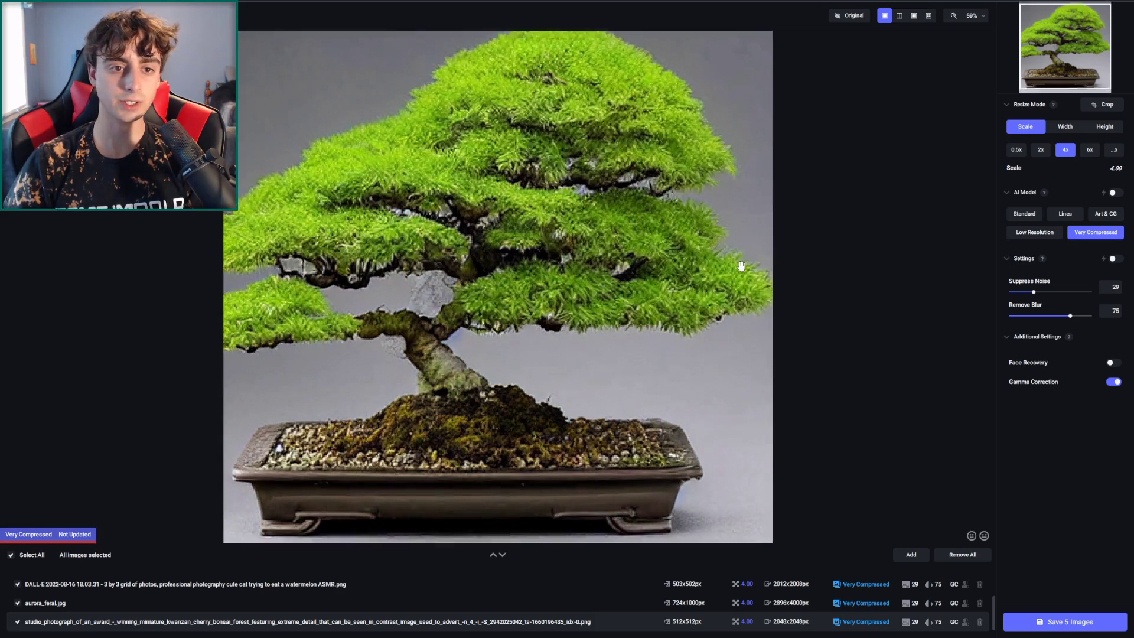
{"action": "left_click", "coordinate": [1049, 234]}
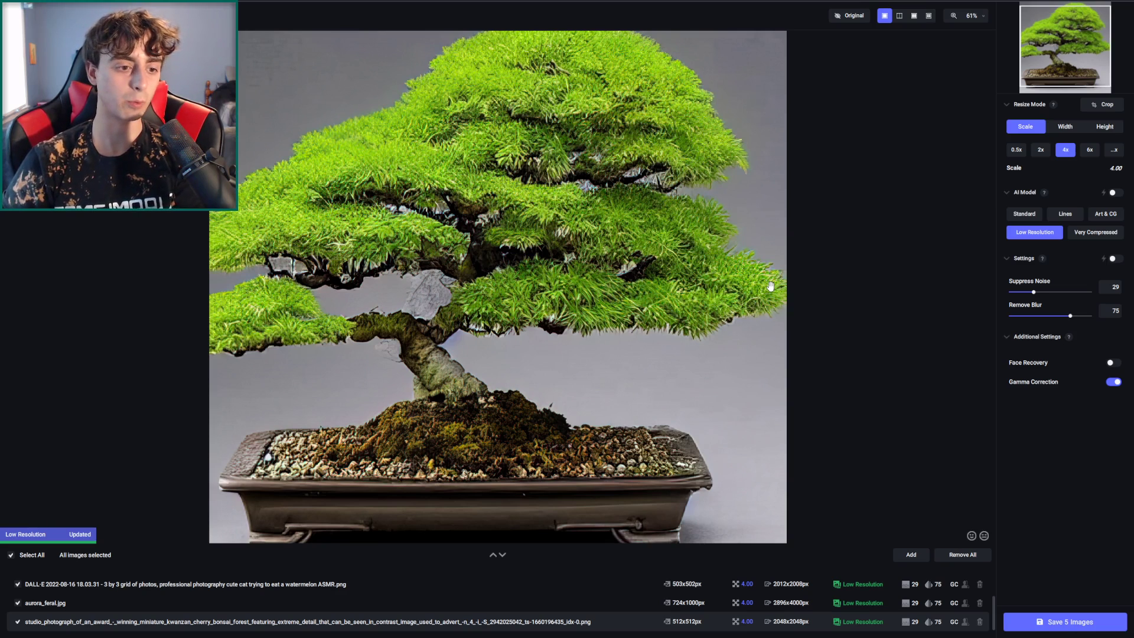
{"action": "left_click", "coordinate": [746, 342]}
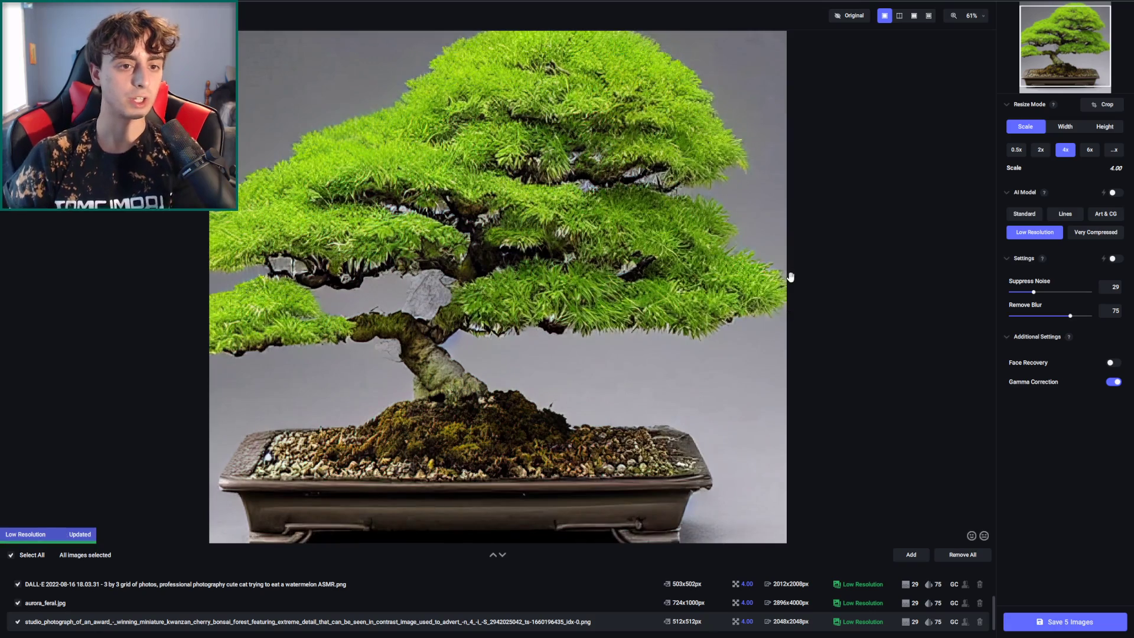
{"action": "left_click_drag", "start_coordinate": [791, 281], "coordinate": [791, 280]}
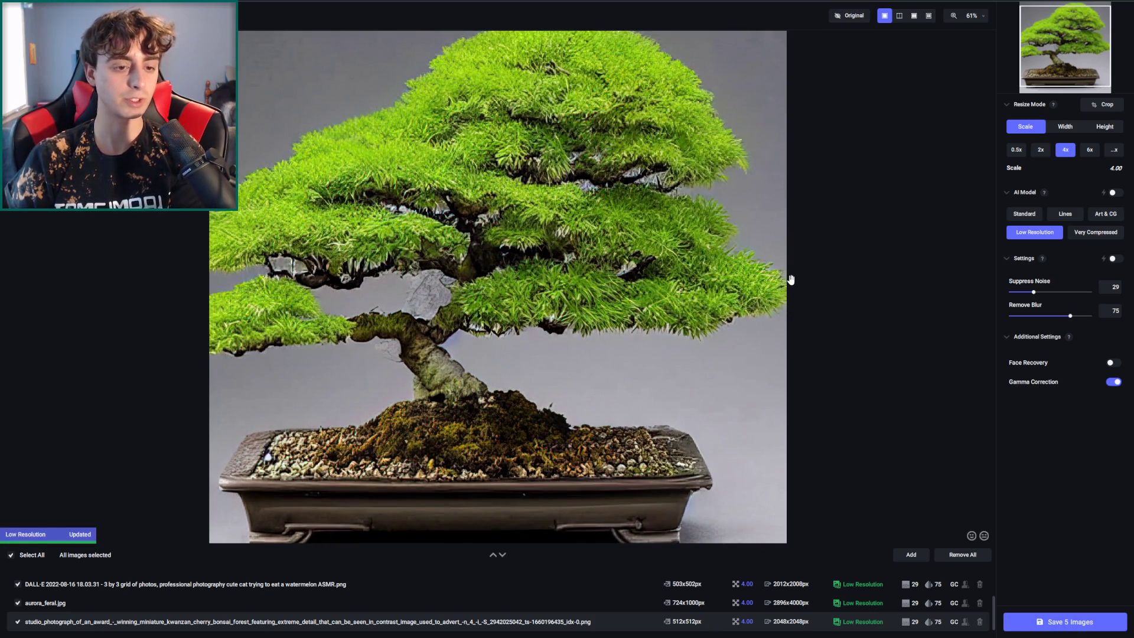
Step: Examine the bonsai's trunk, branches and foliage edges in the 4x Low Resolution result
{"action": "scroll", "coordinate": [791, 279], "scroll_direction": "down", "scroll_amount": 2}
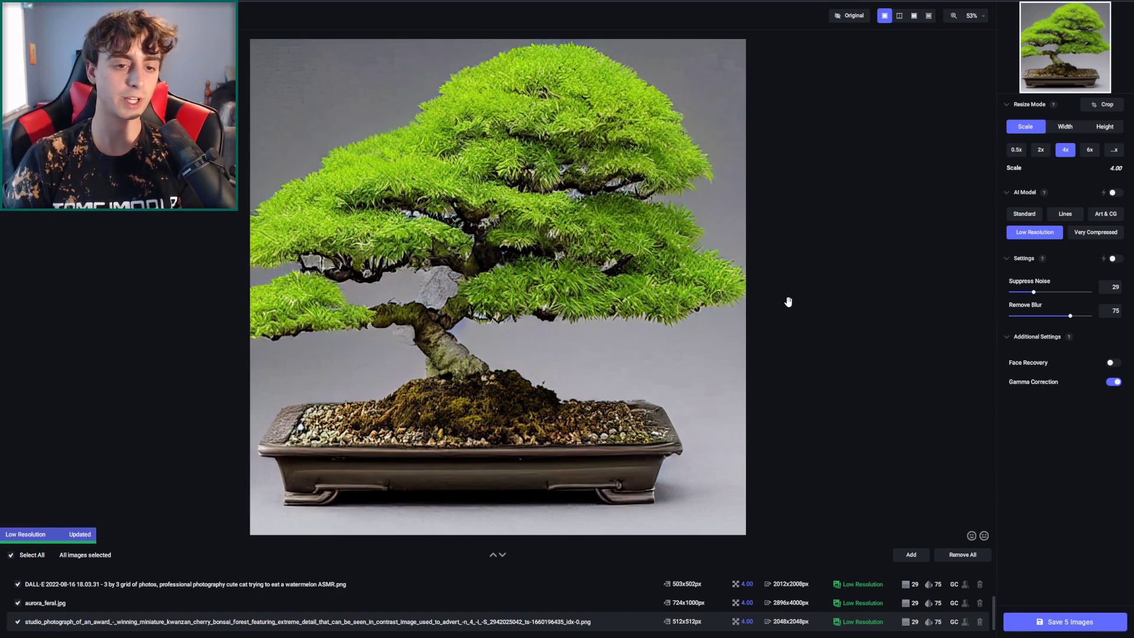
{"action": "scroll", "coordinate": [592, 306], "scroll_direction": "up", "scroll_amount": 8}
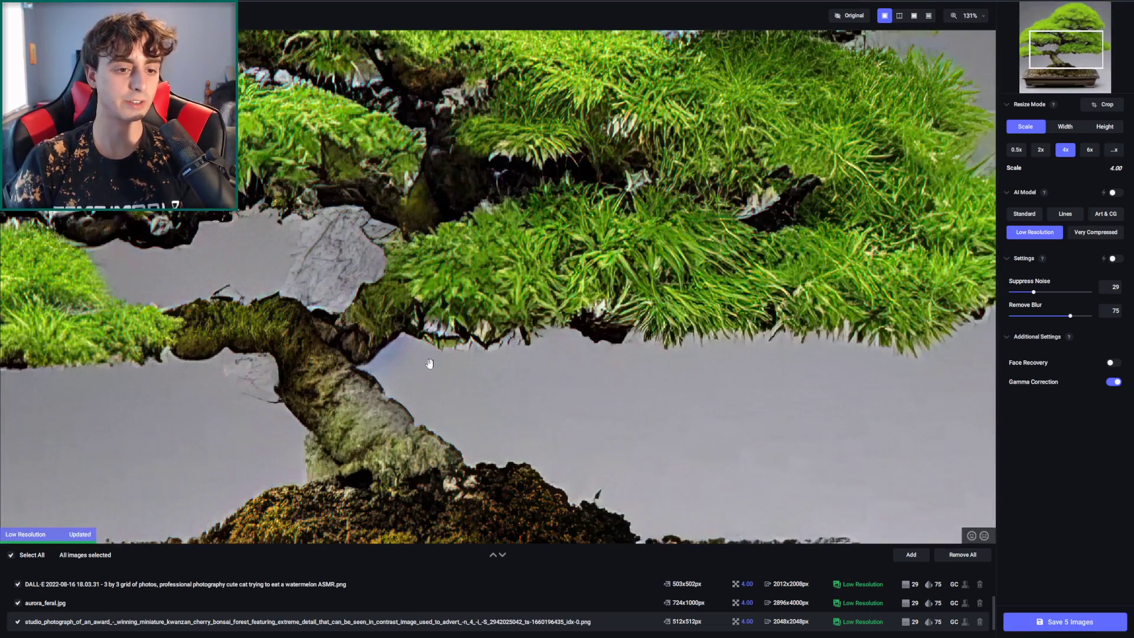
{"action": "scroll", "coordinate": [661, 344], "scroll_direction": "down", "scroll_amount": 2}
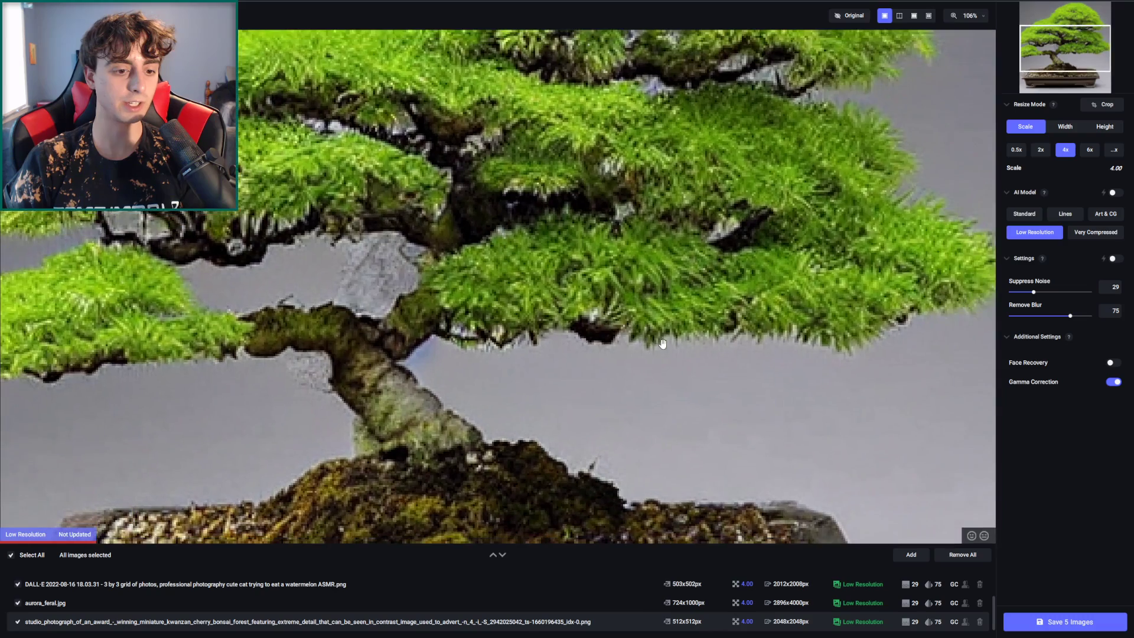
{"action": "scroll", "coordinate": [663, 344], "scroll_direction": "down", "scroll_amount": 5}
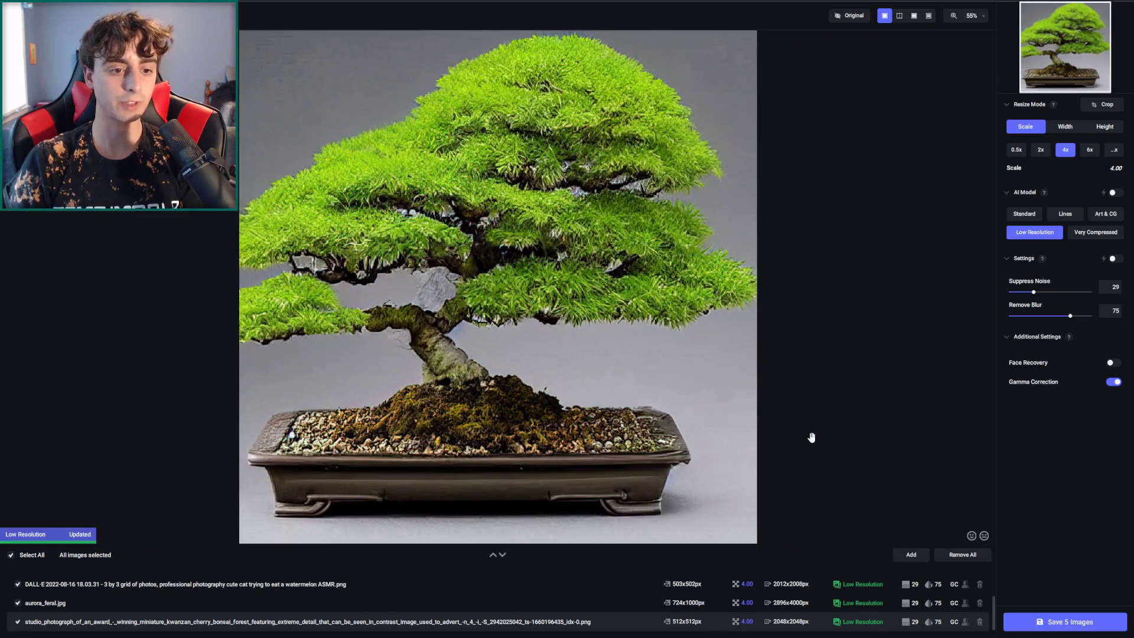
{"action": "scroll", "coordinate": [811, 437], "scroll_direction": "up", "scroll_amount": 1}
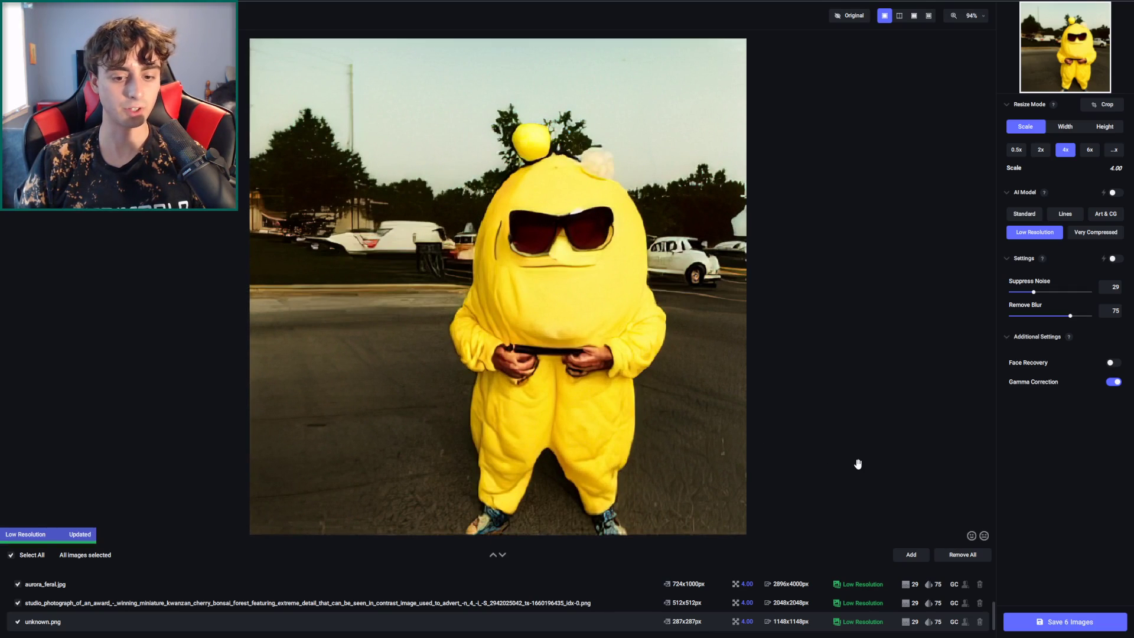
Step: Compare the 4x Low Resolution result of the yellow costumed character with its original
{"action": "left_click", "coordinate": [599, 367]}
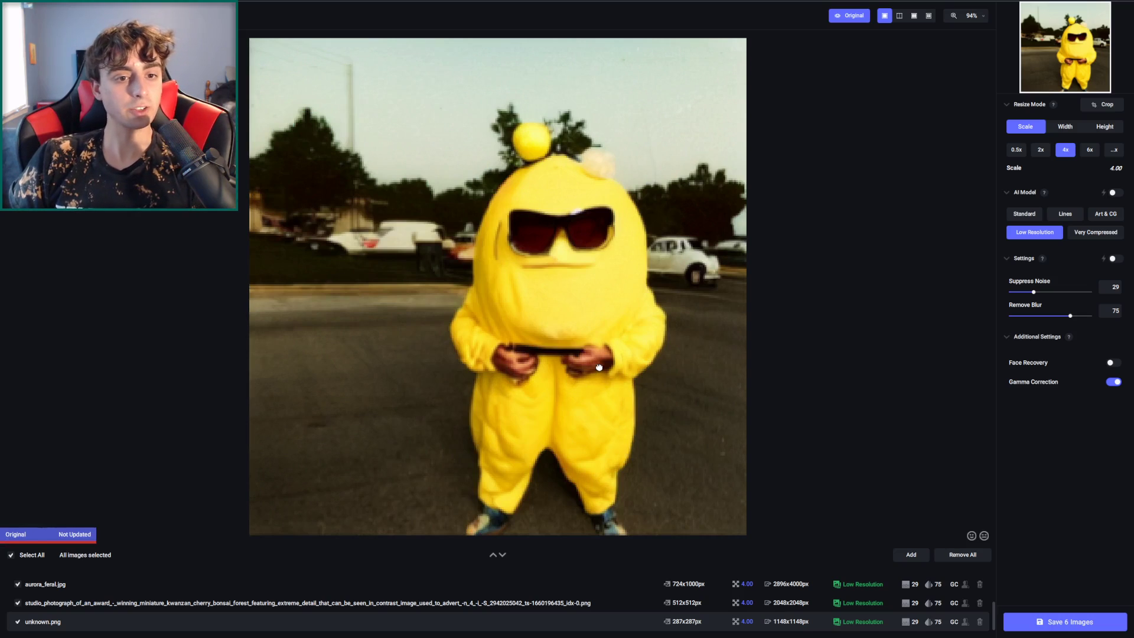
{"action": "left_click", "coordinate": [599, 368]}
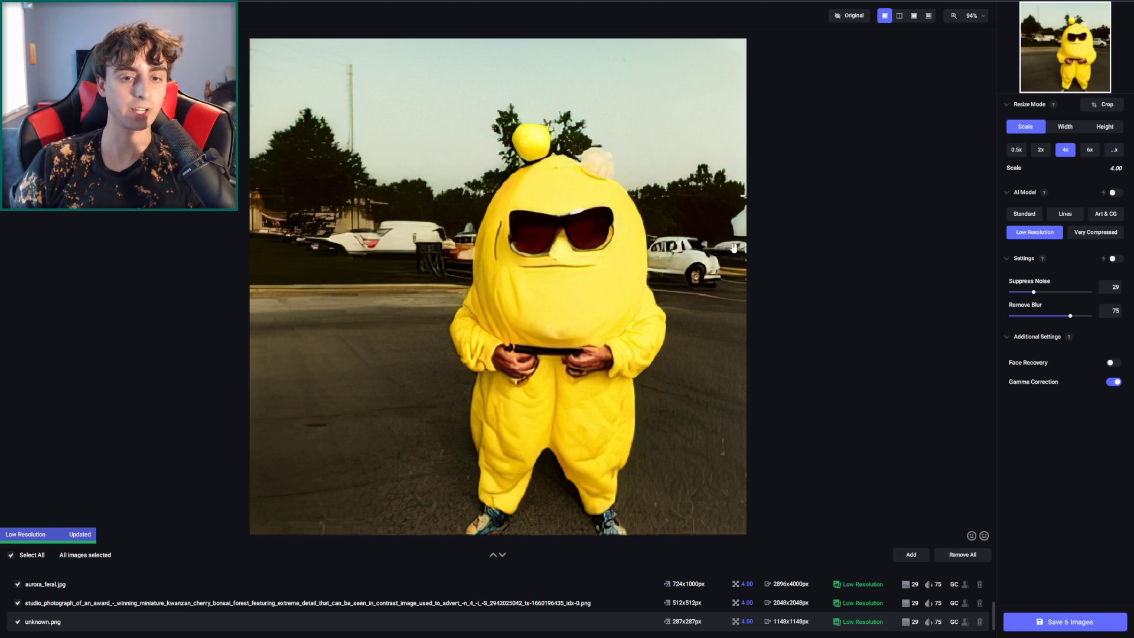
{"action": "left_click", "coordinate": [467, 242]}
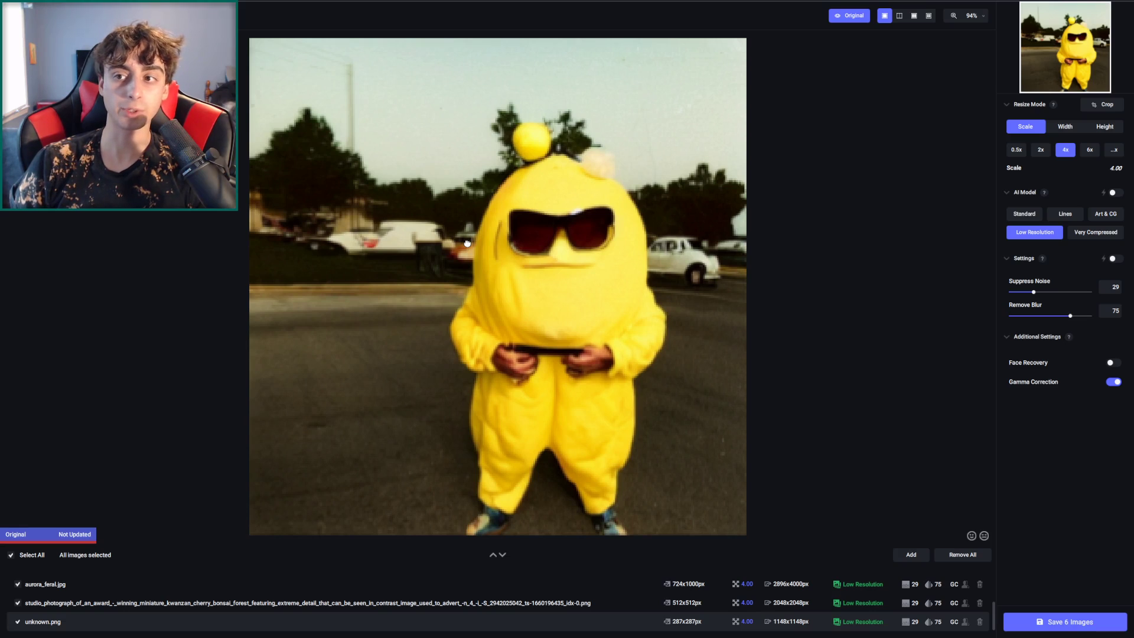
{"action": "left_click_drag", "start_coordinate": [467, 243], "coordinate": [1033, 311]}
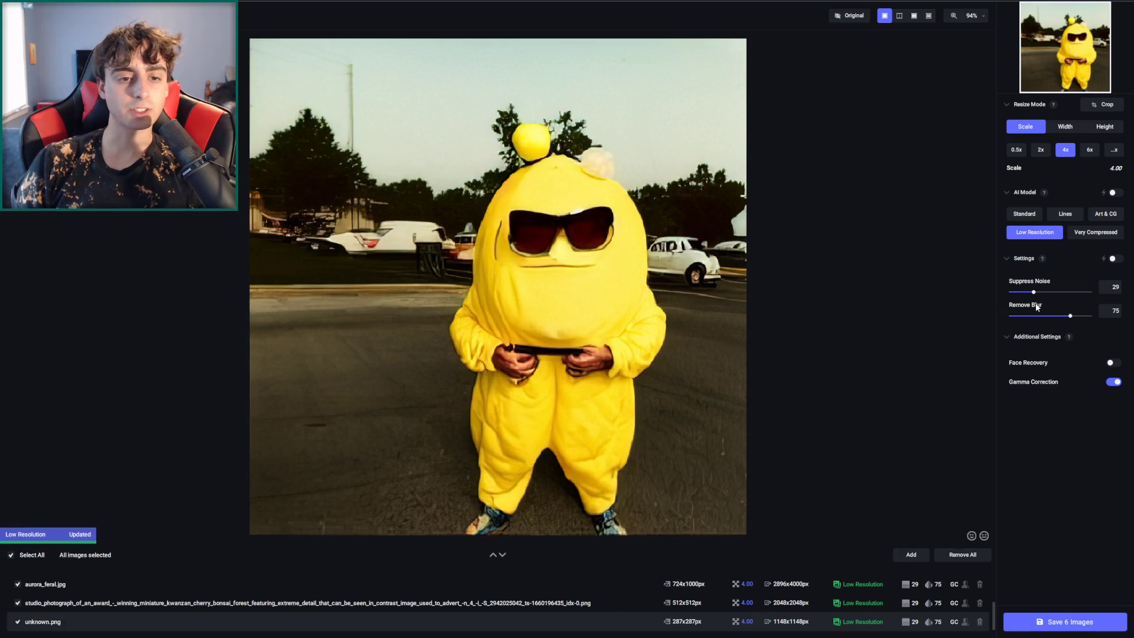
Step: Set the upscale factor to 6x and examine the yellow character's hands, sunglasses and the cars behind it
{"action": "left_click", "coordinate": [1112, 362]}
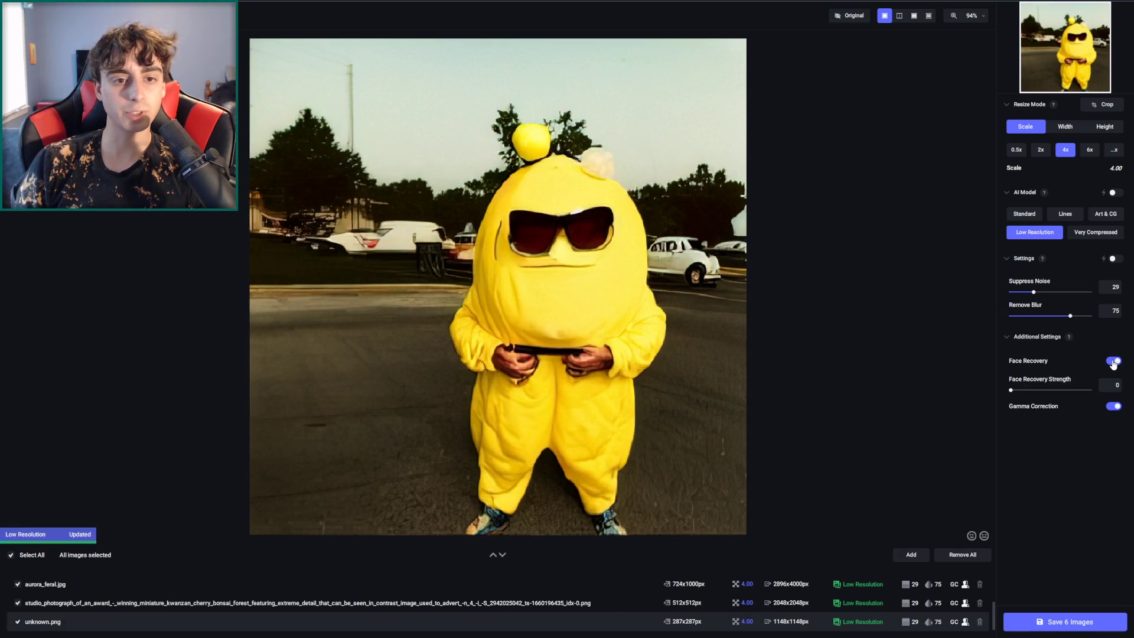
{"action": "left_click", "coordinate": [1113, 362]}
{"action": "left_click", "coordinate": [1089, 149]}
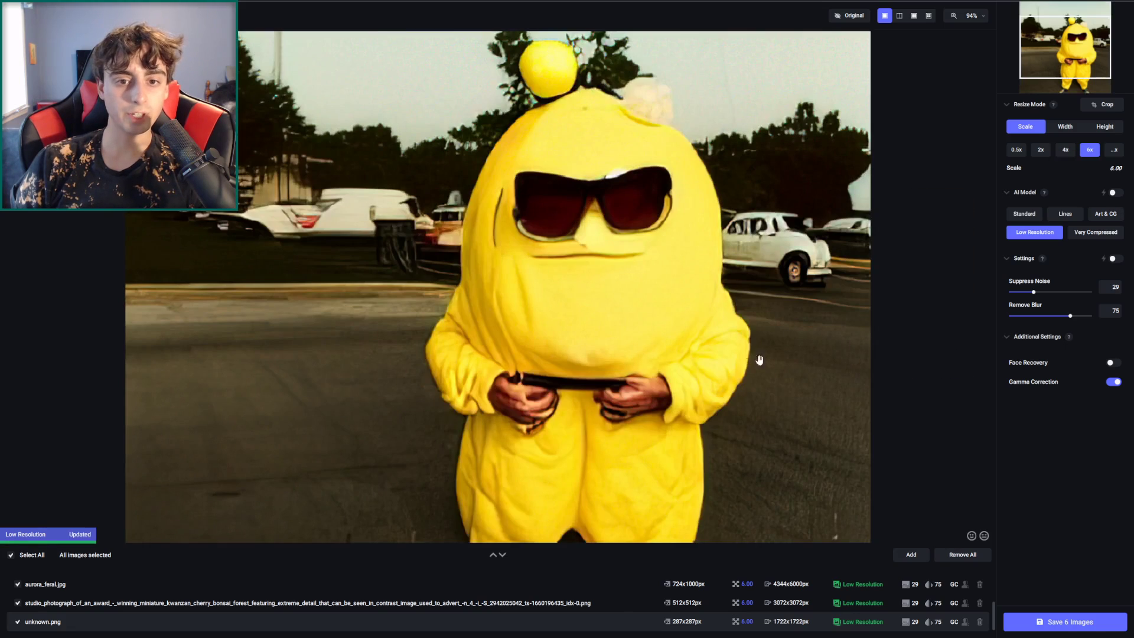
{"action": "scroll", "coordinate": [569, 370], "scroll_direction": "up", "scroll_amount": 1}
{"action": "scroll", "coordinate": [569, 370], "scroll_direction": "up", "scroll_amount": 2}
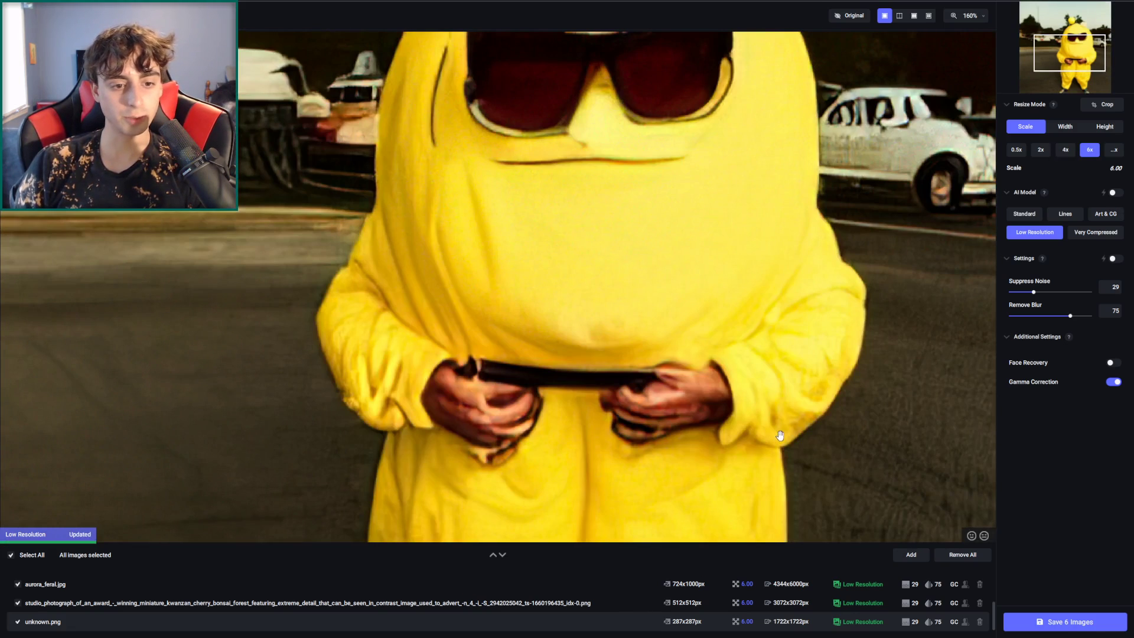
{"action": "left_click_drag", "start_coordinate": [721, 367], "coordinate": [715, 506]}
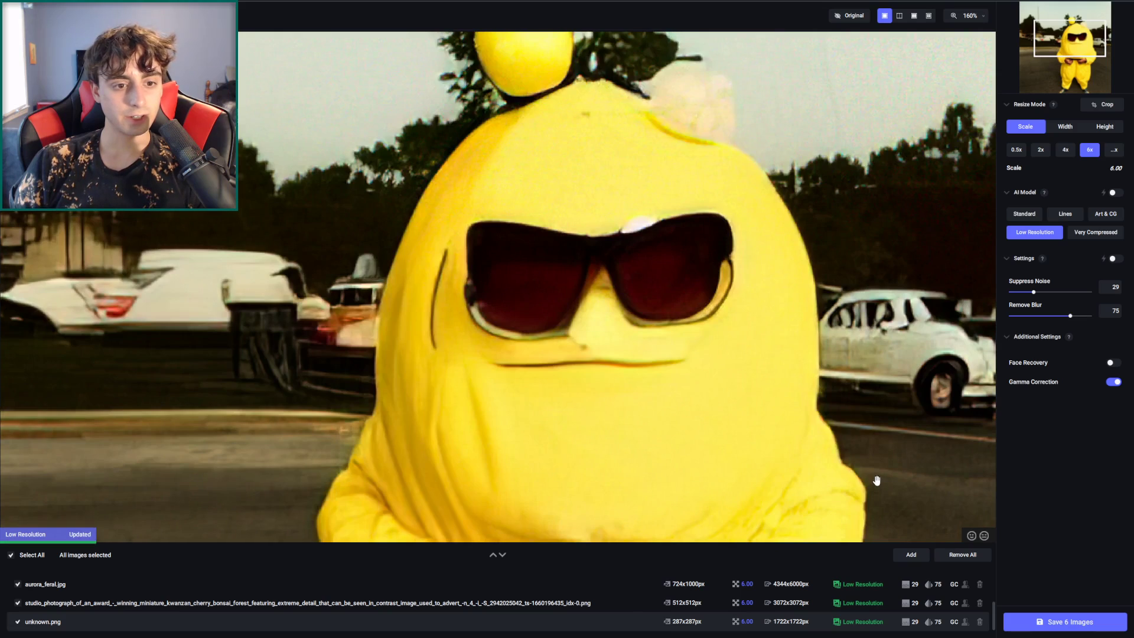
{"action": "left_click_drag", "start_coordinate": [804, 405], "coordinate": [932, 298]}
{"action": "left_click_drag", "start_coordinate": [192, 238], "coordinate": [662, 273]}
{"action": "scroll", "coordinate": [662, 272], "scroll_direction": "down", "scroll_amount": 2}
{"action": "scroll", "coordinate": [667, 275], "scroll_direction": "down", "scroll_amount": 5}
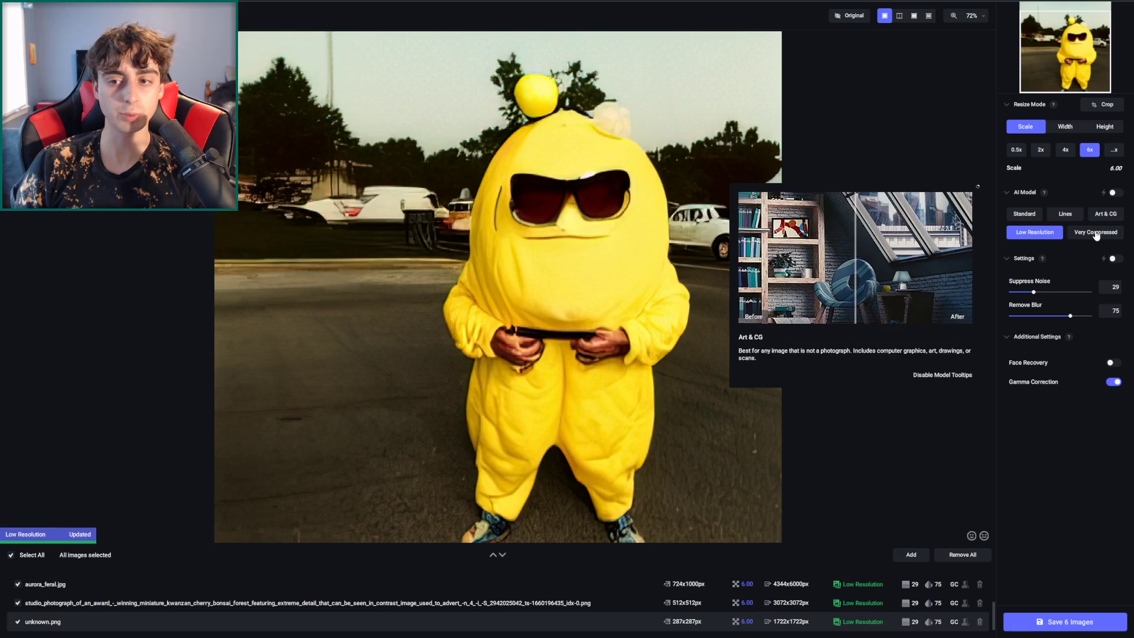
Step: Preview the yellow character with the Very Compressed model, and switch all the images to the Standard model
{"action": "left_click", "coordinate": [1095, 232]}
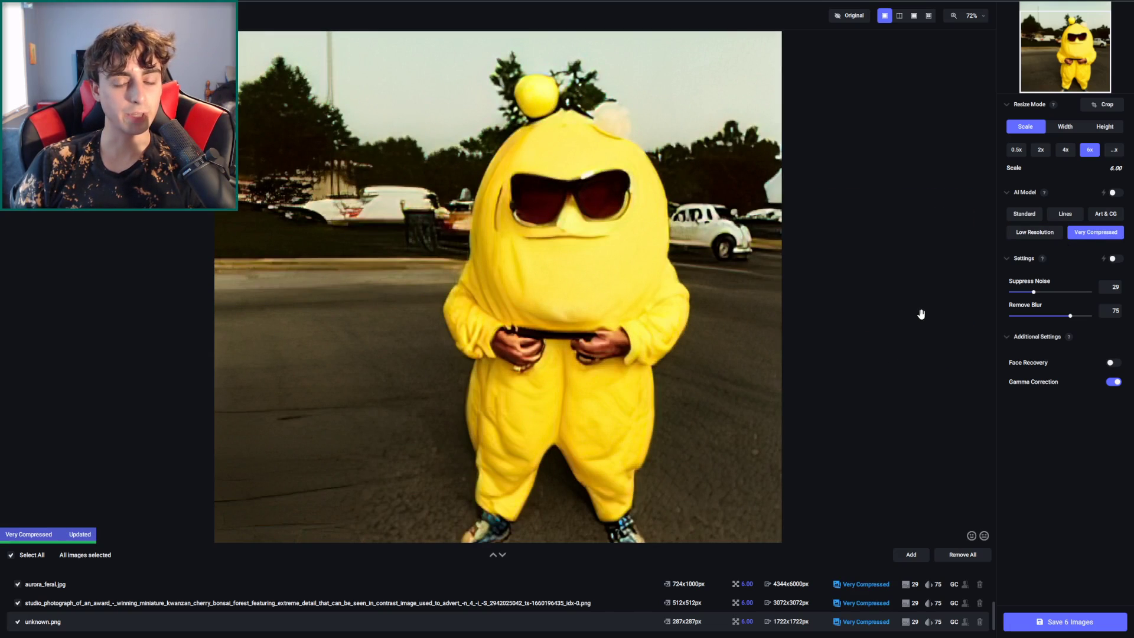
{"action": "left_click", "coordinate": [1032, 218]}
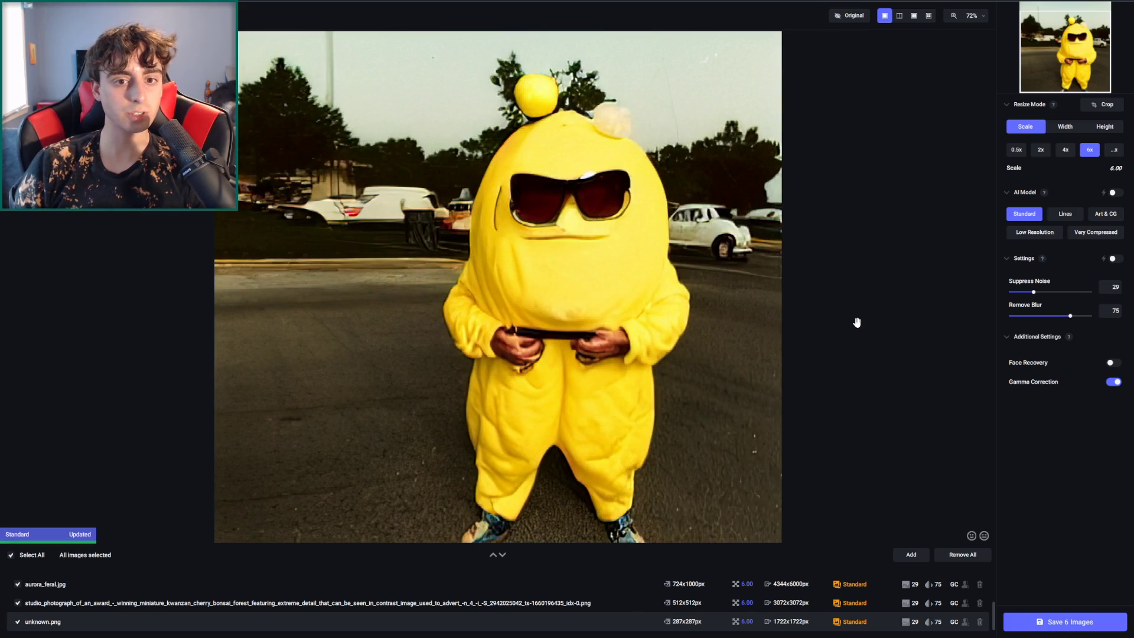
{"action": "scroll", "coordinate": [859, 265], "scroll_direction": "down", "scroll_amount": 1}
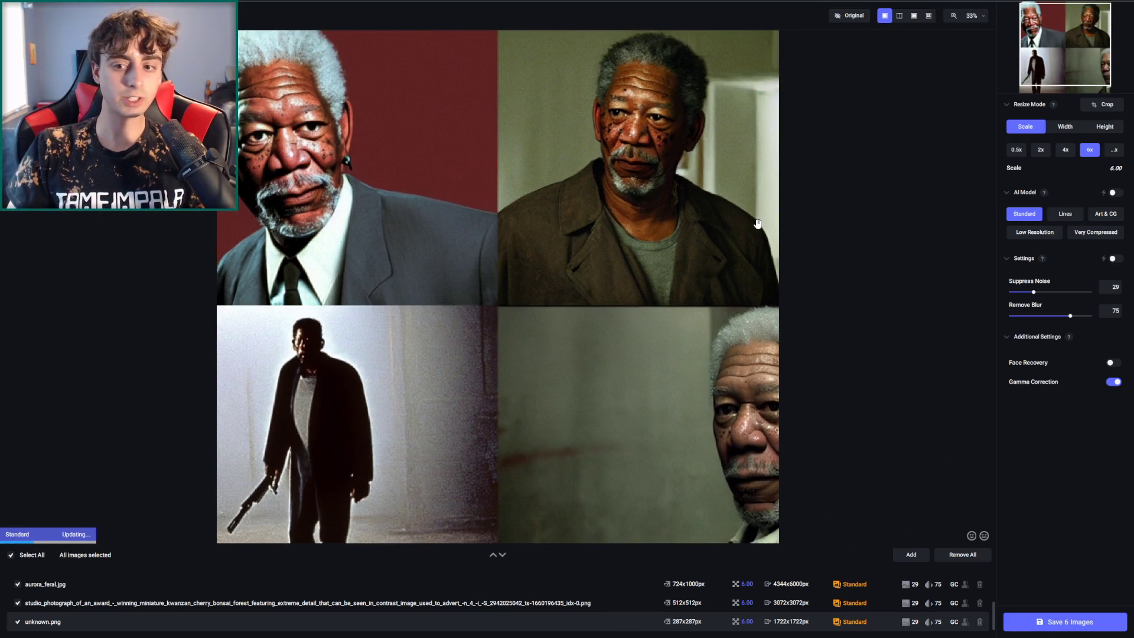
Step: Turn on Face Recovery with a strength of 33 while previewing the four-portrait grid
{"action": "left_click", "coordinate": [1113, 362]}
{"action": "scroll", "coordinate": [413, 276], "scroll_direction": "down", "scroll_amount": 1}
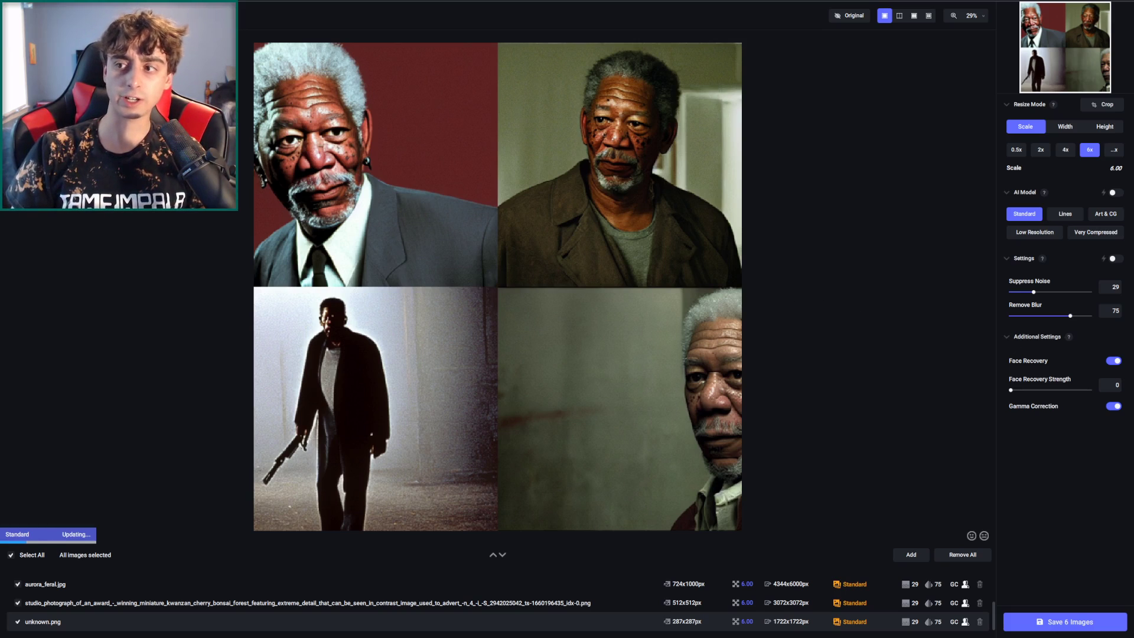
{"action": "left_click", "coordinate": [1036, 389]}
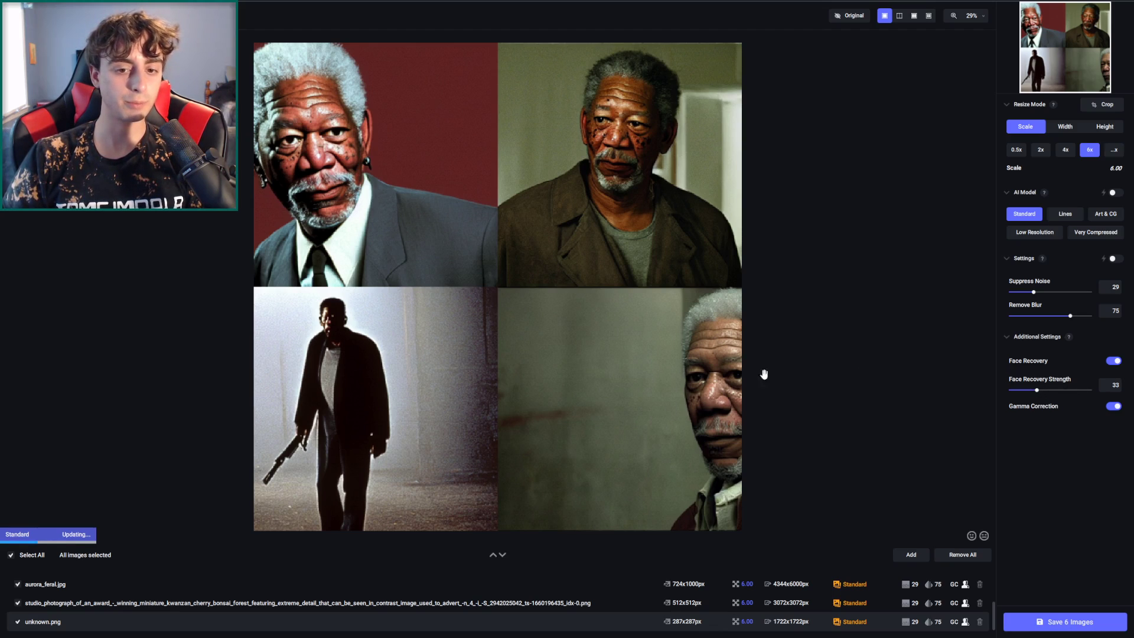
Step: Examine the partly cropped face and the face of the man in the brown coat in the 6x result
{"action": "scroll", "coordinate": [737, 390], "scroll_direction": "up", "scroll_amount": 2}
{"action": "scroll", "coordinate": [737, 389], "scroll_direction": "up", "scroll_amount": 2}
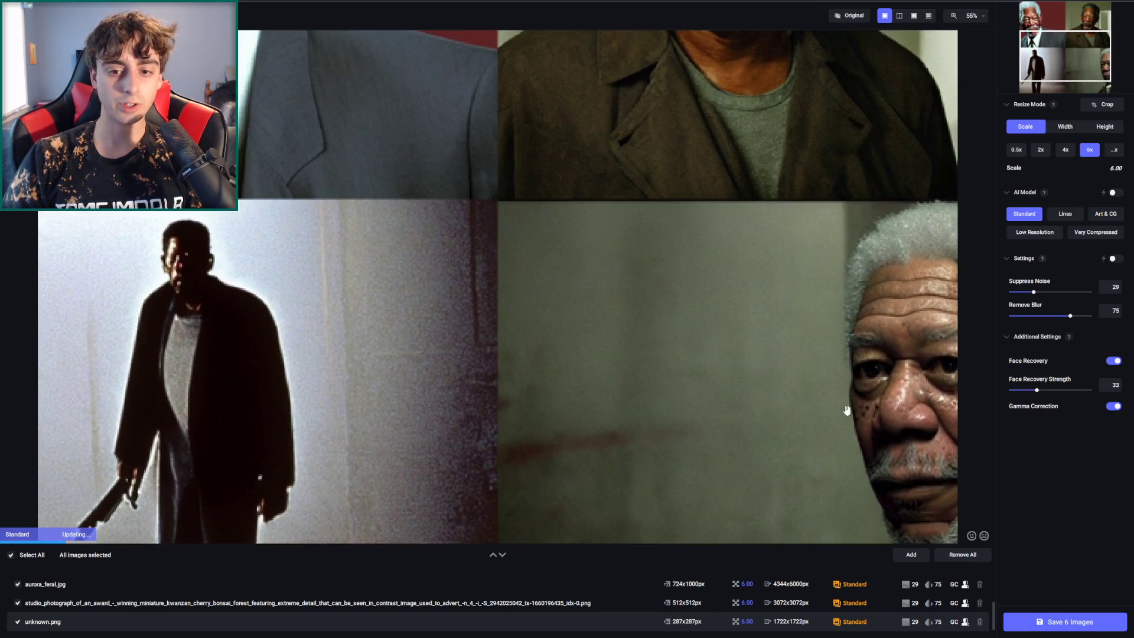
{"action": "left_click_drag", "start_coordinate": [738, 389], "coordinate": [695, 379]}
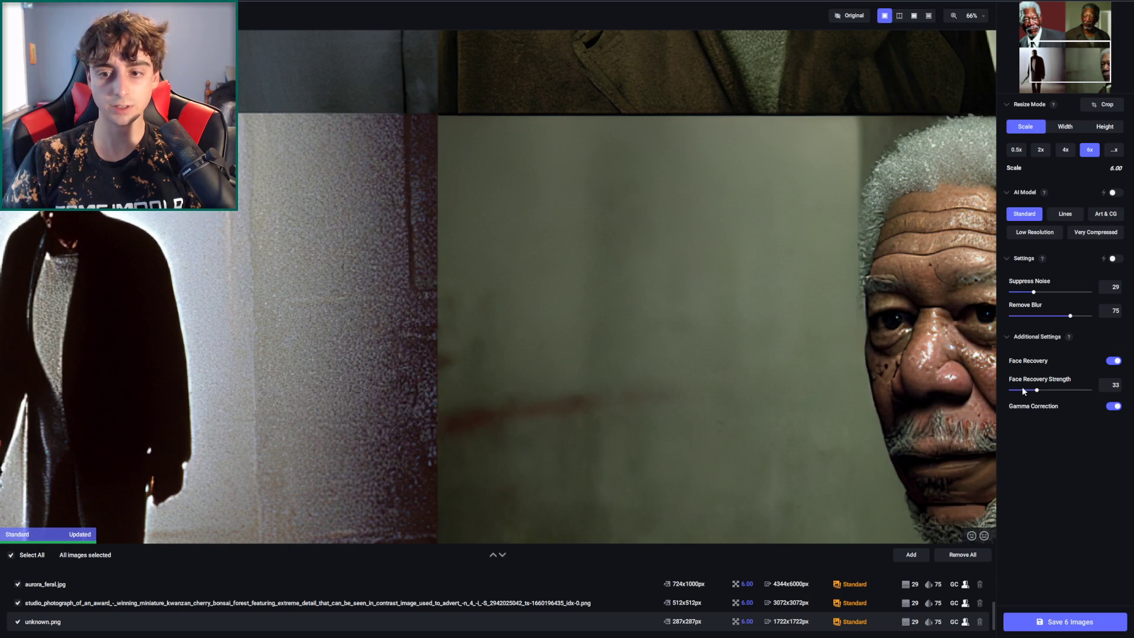
{"action": "scroll", "coordinate": [855, 380], "scroll_direction": "up", "scroll_amount": 5}
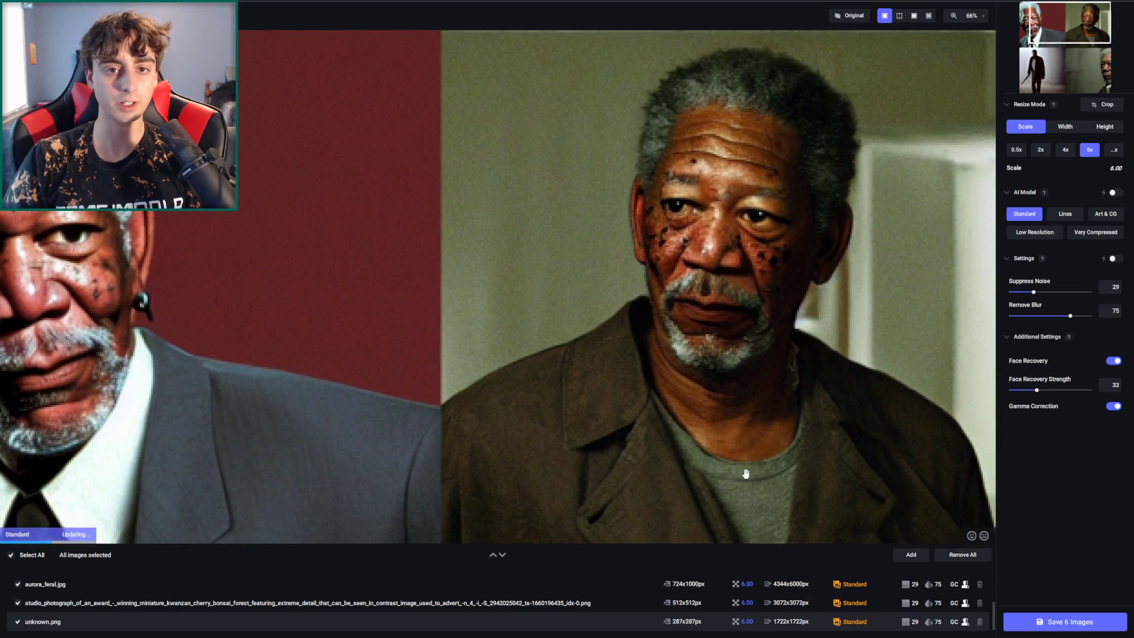
{"action": "scroll", "coordinate": [724, 408], "scroll_direction": "up", "scroll_amount": 2}
{"action": "left_click_drag", "start_coordinate": [799, 405], "coordinate": [722, 482]}
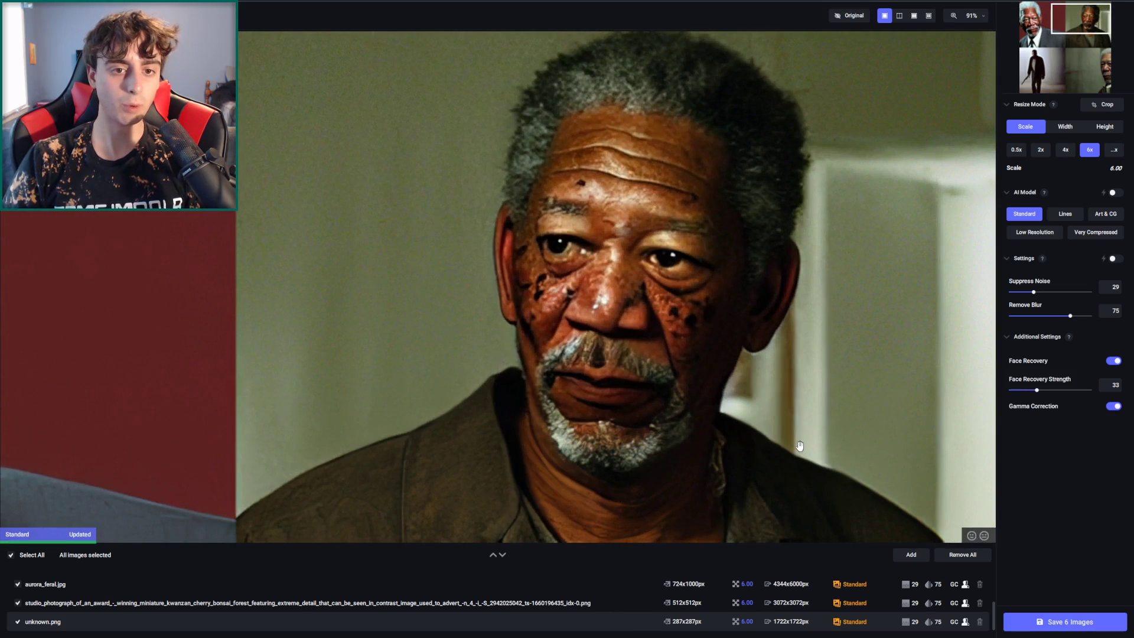
Step: Examine the face and earring of the man in the grey suit, and compare all four portraits in the grid
{"action": "scroll", "coordinate": [762, 441], "scroll_direction": "down", "scroll_amount": 3}
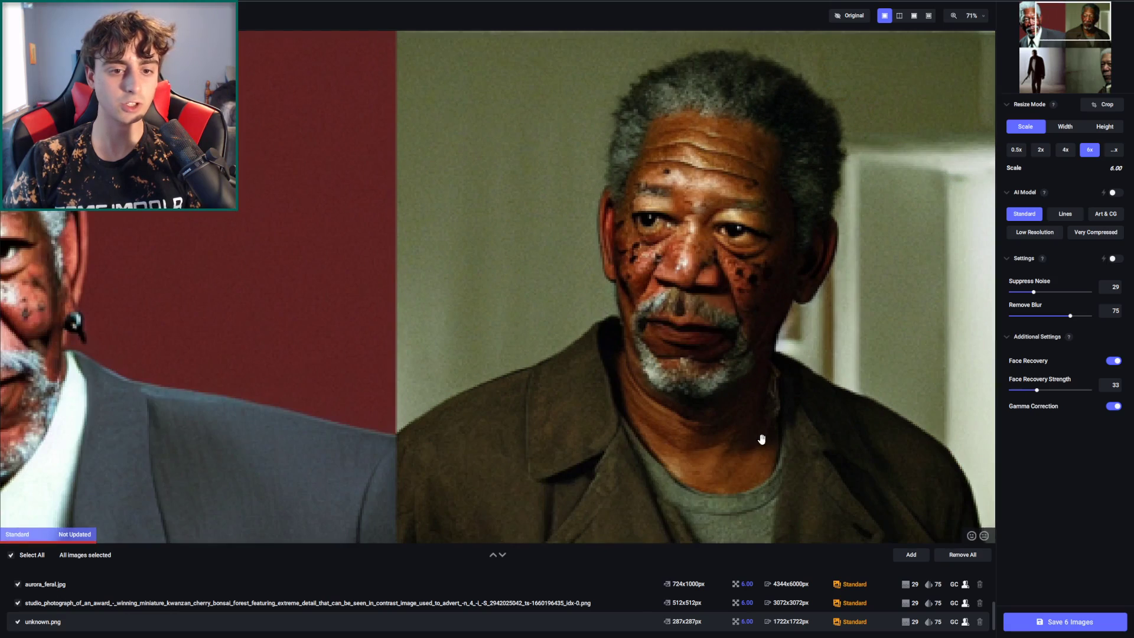
{"action": "scroll", "coordinate": [559, 400], "scroll_direction": "up", "scroll_amount": 4}
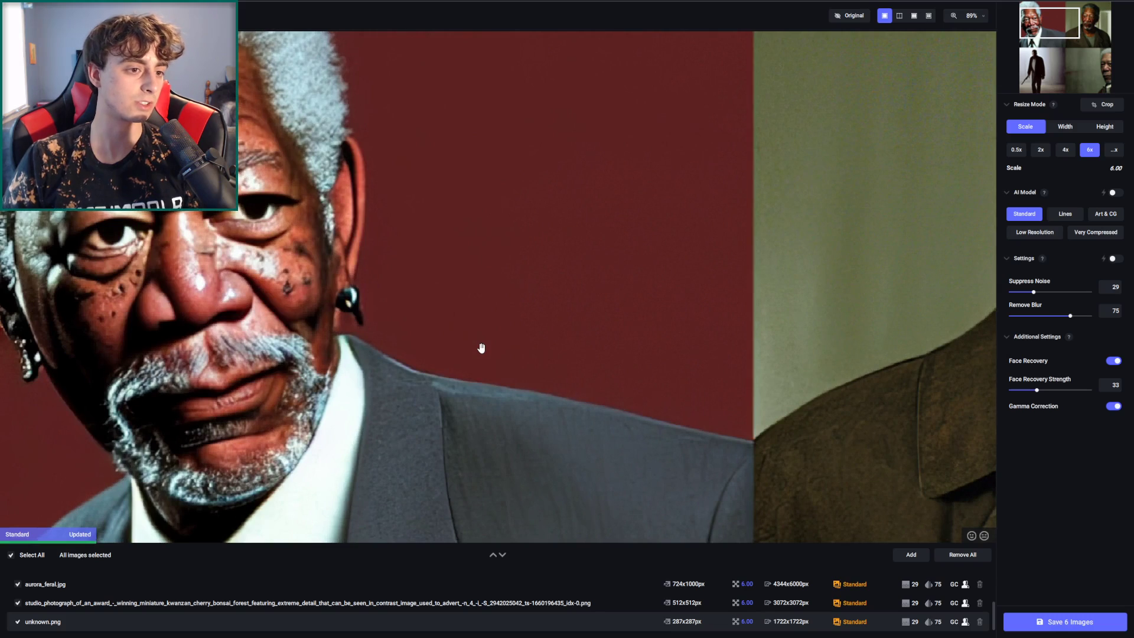
{"action": "scroll", "coordinate": [527, 347], "scroll_direction": "down", "scroll_amount": 1}
{"action": "scroll", "coordinate": [527, 347], "scroll_direction": "down", "scroll_amount": 3}
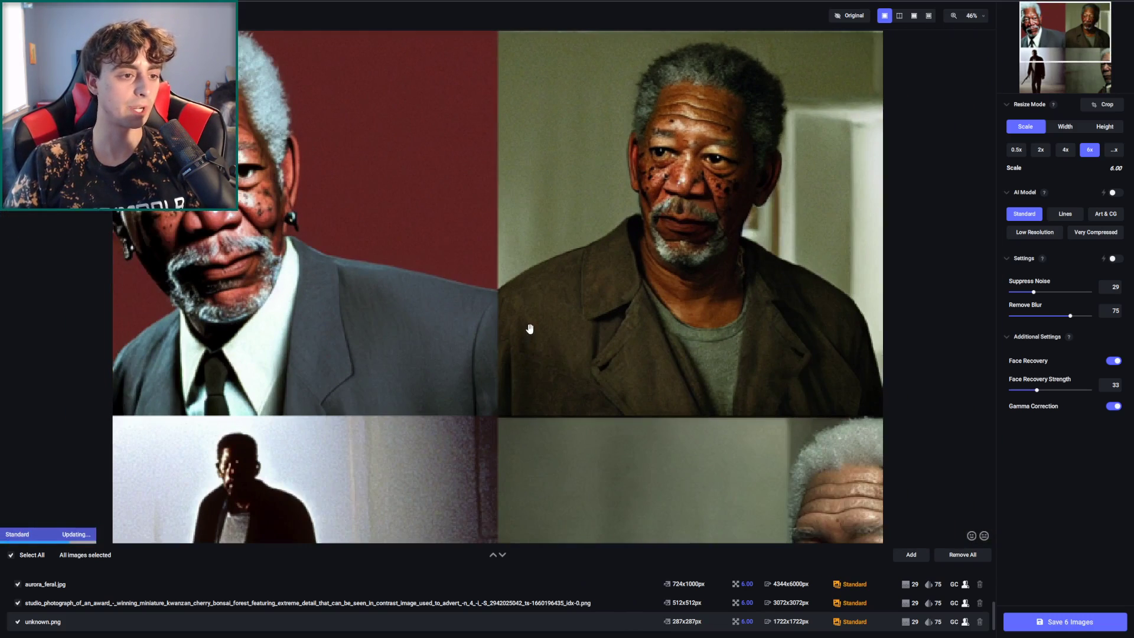
{"action": "scroll", "coordinate": [684, 342], "scroll_direction": "down", "scroll_amount": 1}
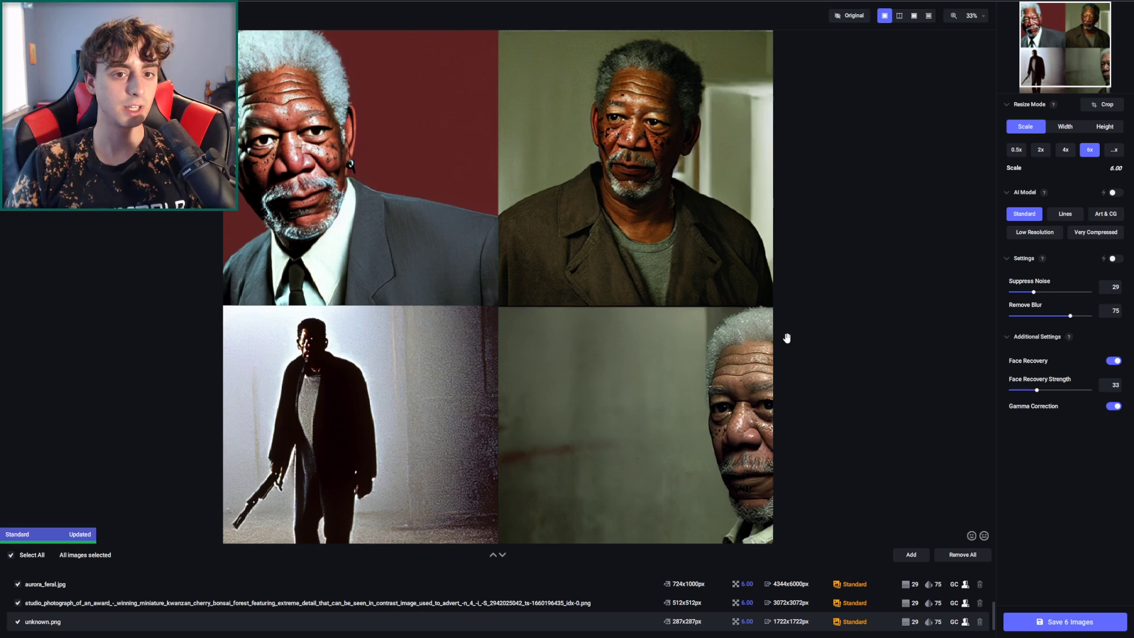
Step: Inspect the partly cropped face and the wall beside it up close, and review the whole portrait grid again
{"action": "scroll", "coordinate": [786, 337], "scroll_direction": "up", "scroll_amount": 2}
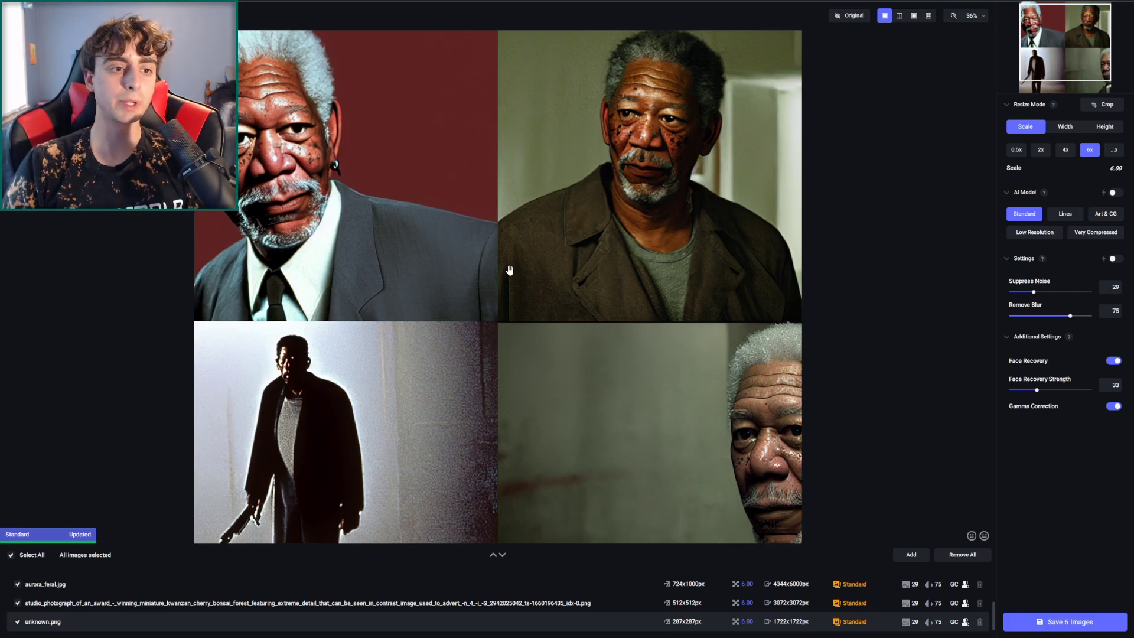
{"action": "scroll", "coordinate": [802, 405], "scroll_direction": "up", "scroll_amount": 1}
{"action": "scroll", "coordinate": [801, 405], "scroll_direction": "up", "scroll_amount": 4}
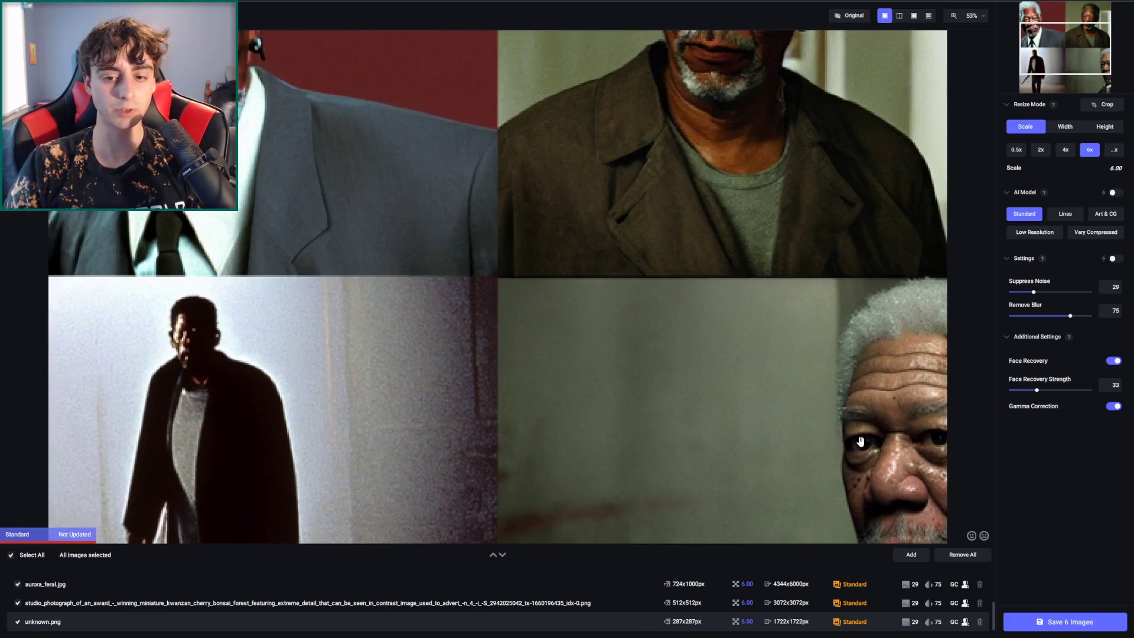
{"action": "left_click_drag", "start_coordinate": [355, 284], "coordinate": [542, 213]}
{"action": "left_click_drag", "start_coordinate": [458, 222], "coordinate": [465, 246]}
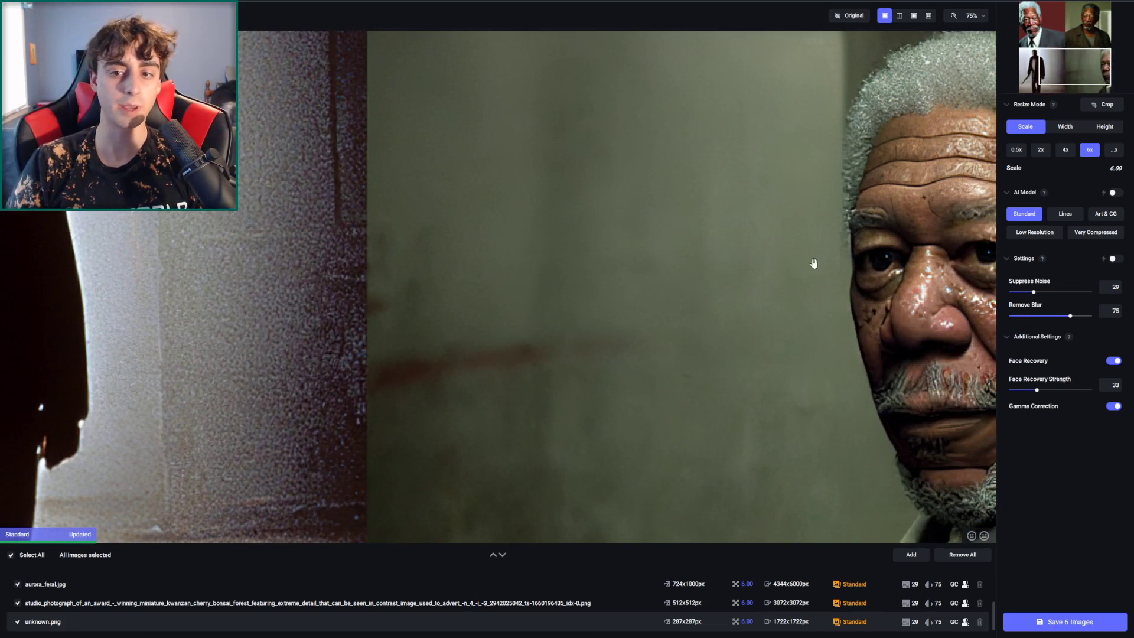
{"action": "scroll", "coordinate": [544, 228], "scroll_direction": "down", "scroll_amount": 4}
{"action": "scroll", "coordinate": [533, 238], "scroll_direction": "down", "scroll_amount": 2}
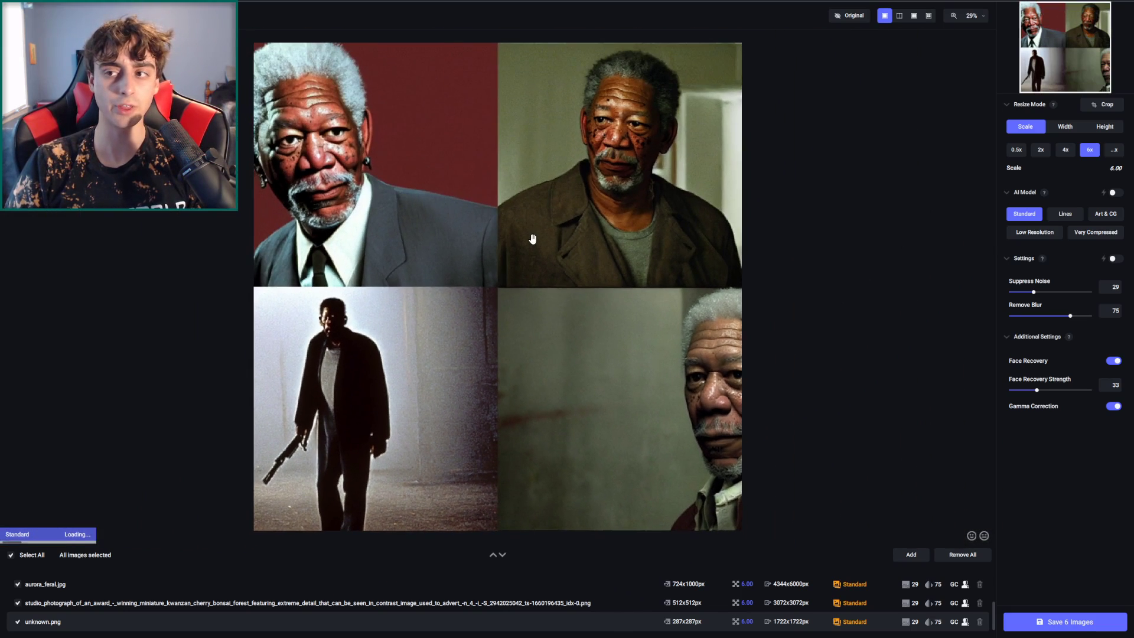